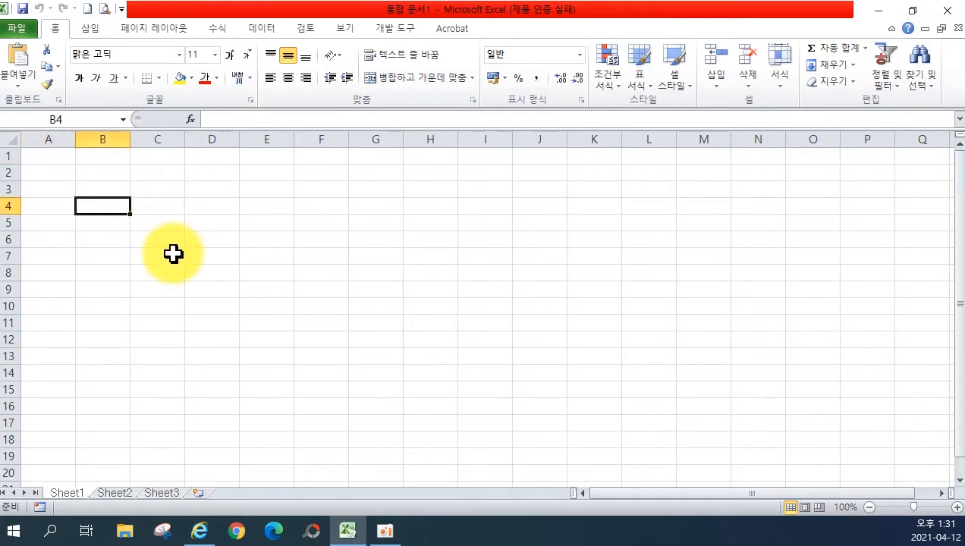
# Insert today's date, 2021-04-12, as a fixed value in cell B4.
pyautogui.hotkey('ctrl', ';')
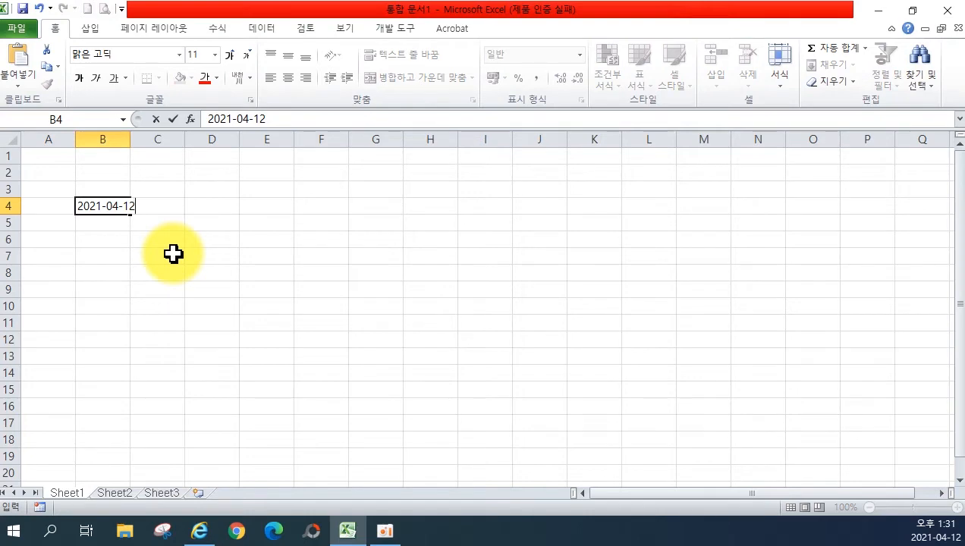
pyautogui.press('Return')
pyautogui.press('Up')
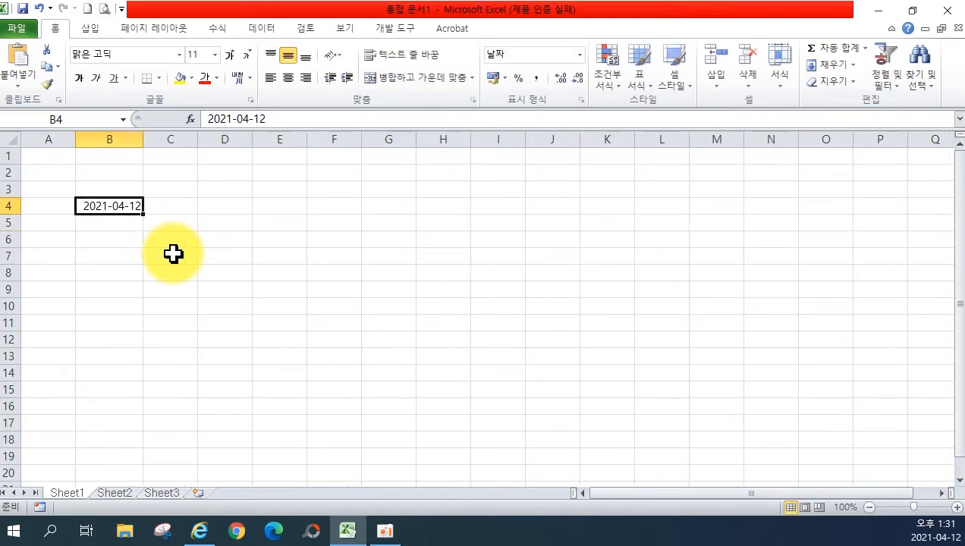
# Replace the content of cell B4 with the label 오늘날짜 and enter the text CTRL + ; in C4.
pyautogui.press('BackSpace')
pyautogui.write('오늘')
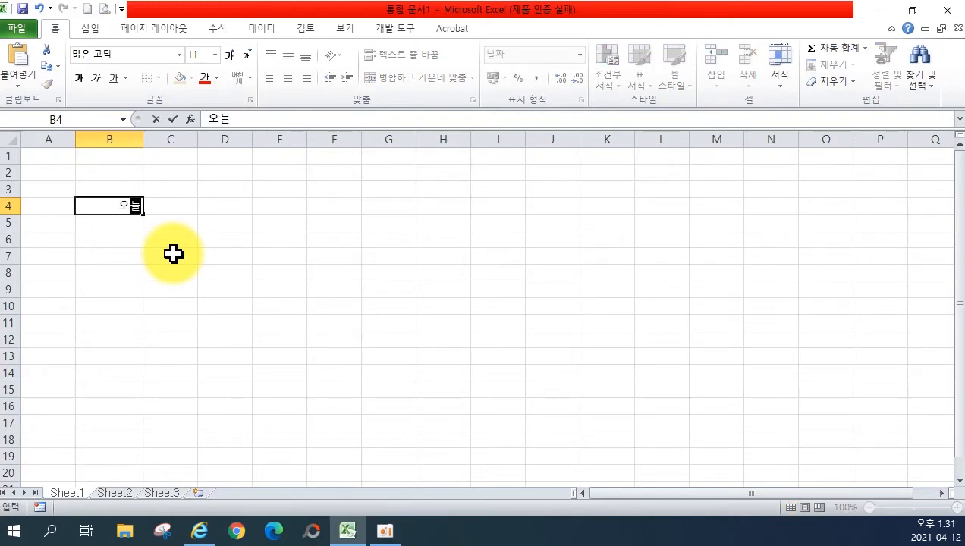
pyautogui.write('날짜')
pyautogui.press('Tab')
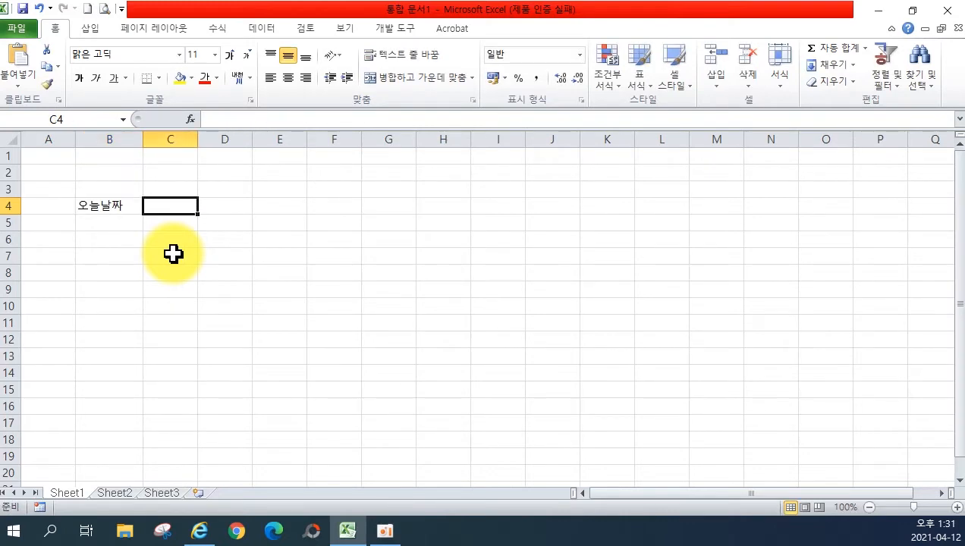
pyautogui.write('CTRL')
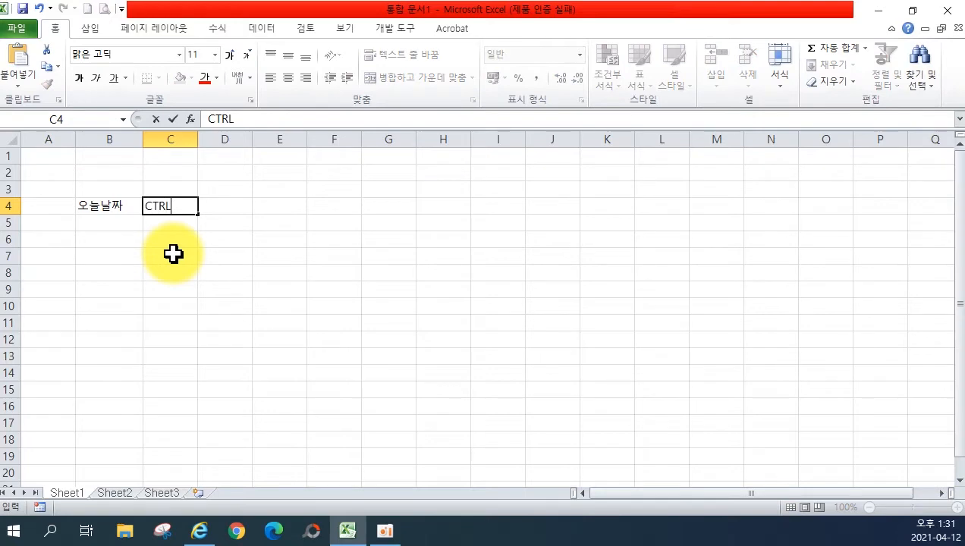
pyautogui.write(' + ;')
pyautogui.press('Return')
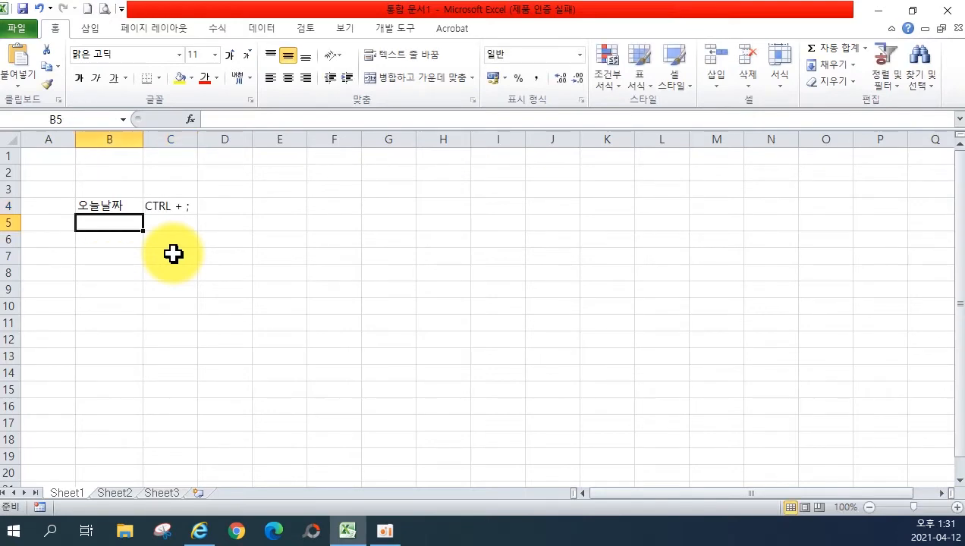
# Insert the current date, 2021-04-12, as a fixed value in cell E4.
pyautogui.keyDown('ctrl'); pyautogui.scroll(3, 173, 255); pyautogui.keyUp('ctrl')
pyautogui.click(409, 237)
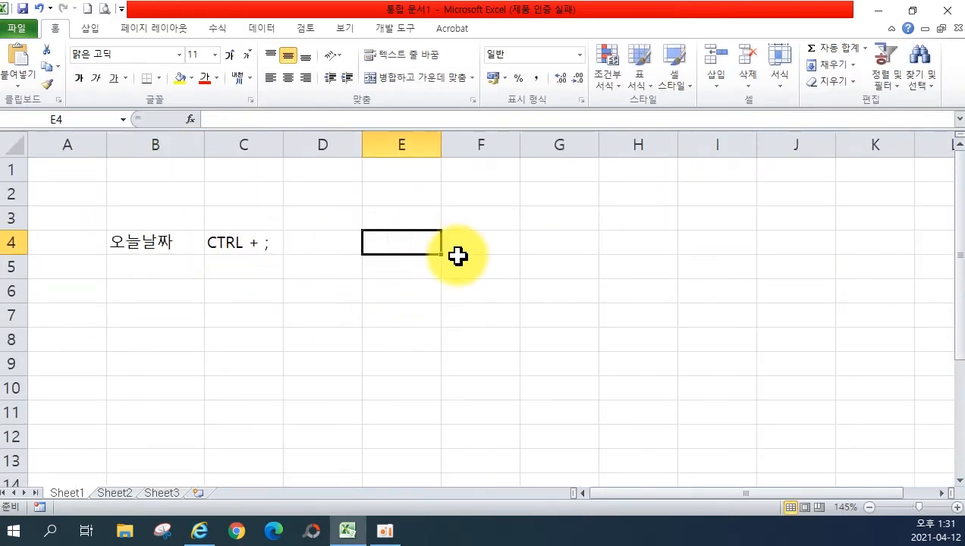
pyautogui.hotkey('ctrl', ';')
pyautogui.press('Return')
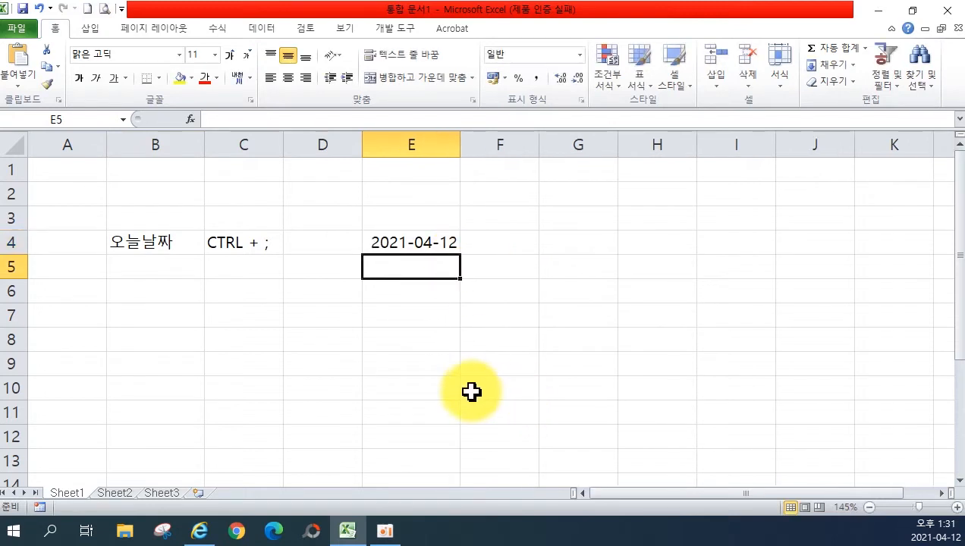
# Enter the label 지금시간 in cell B6, two rows below the date label.
pyautogui.click(135, 290)
pyautogui.write('wl')
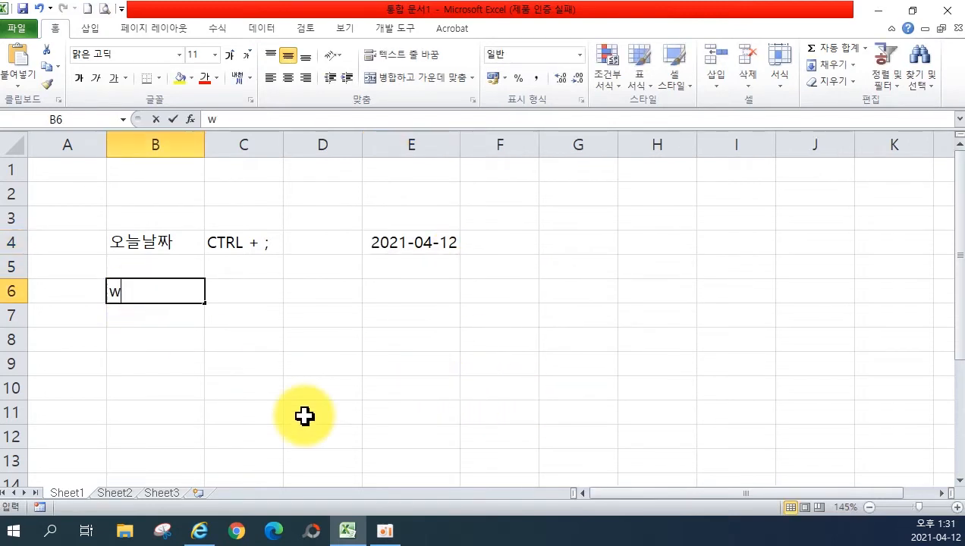
pyautogui.press('BackSpace')
pyautogui.press('BackSpace')
pyautogui.press('Hangul')
pyautogui.write('지금시간')
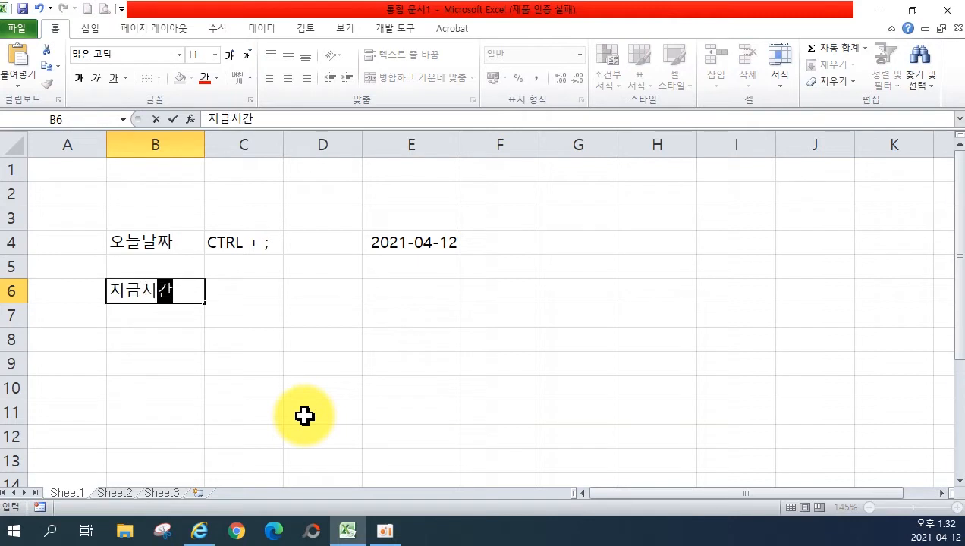
# Enter the text CTRL + SHIFT + ; in cell C6 beside the time label.
pyautogui.press('Tab')
pyautogui.write('cTR')
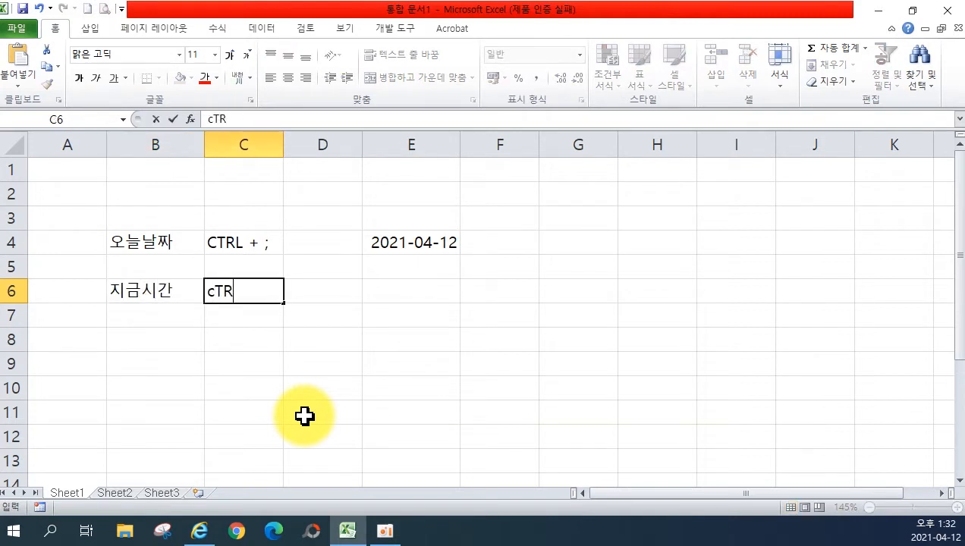
pyautogui.press('BackSpace')
pyautogui.press('BackSpace')
pyautogui.press('BackSpace')
pyautogui.write('CTRL')
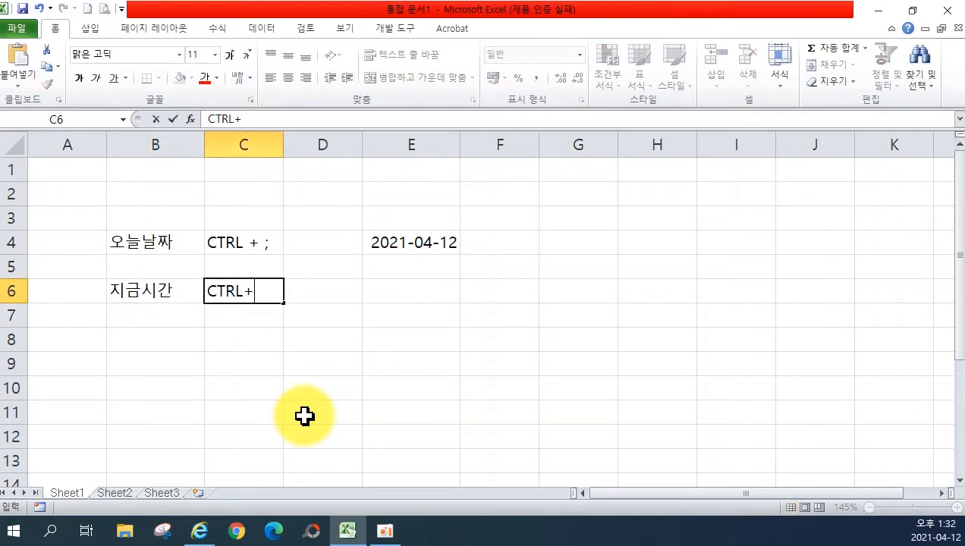
pyautogui.write(' + SHIFT + ;')
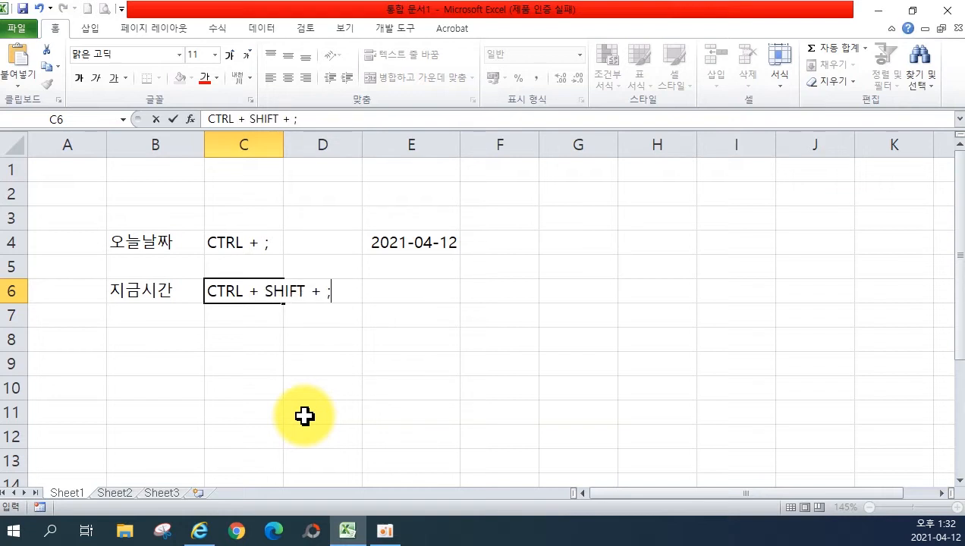
pyautogui.press('Return')
# Insert the current time, 1:32 PM, as a fixed value in cell E6.
pyautogui.press('Right')
pyautogui.press('Right')
pyautogui.press('Up')
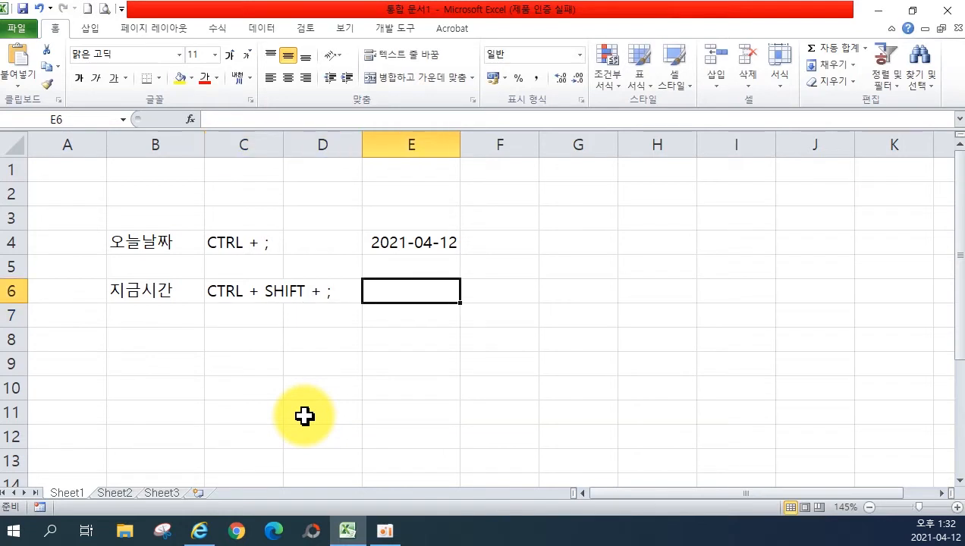
pyautogui.hotkey('ctrl', 'shift', ';')
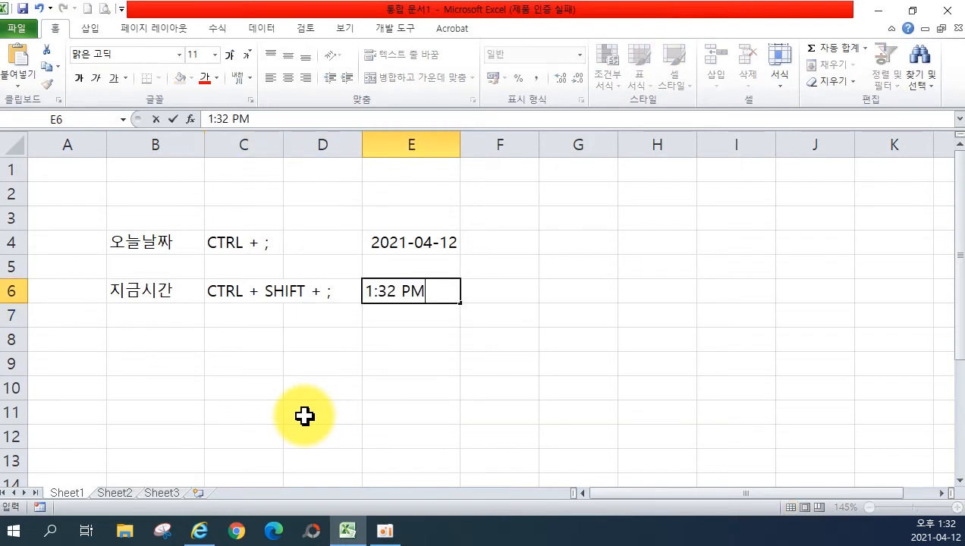
pyautogui.press('Return')
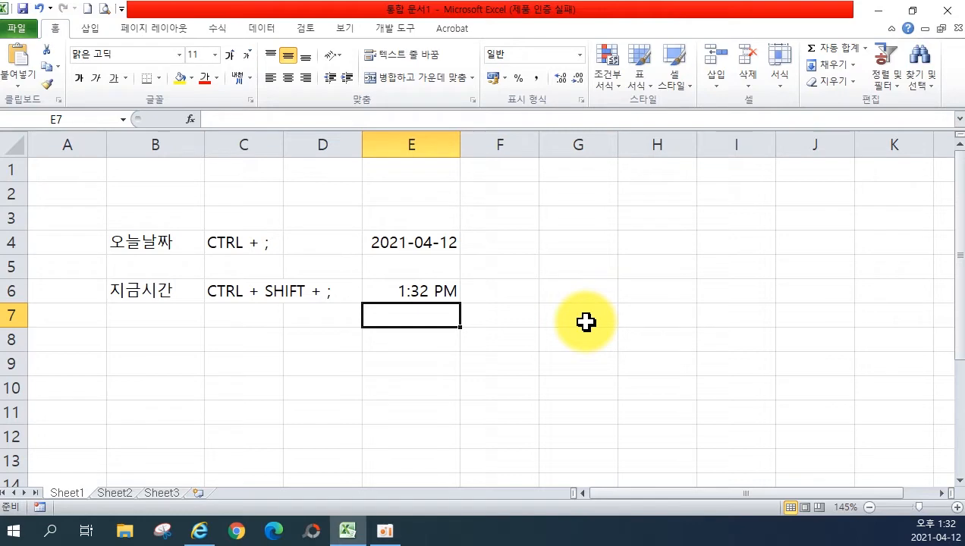
# On Sheet2, enter the table title 신입사원의 성적 결산표 in cell A2.
pyautogui.click(115, 493)
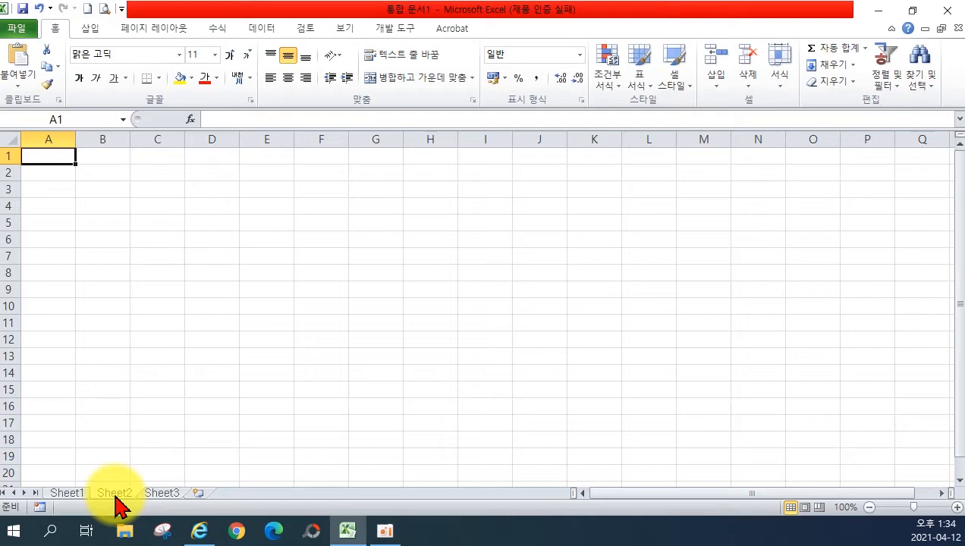
pyautogui.scroll(4, 71, 198)
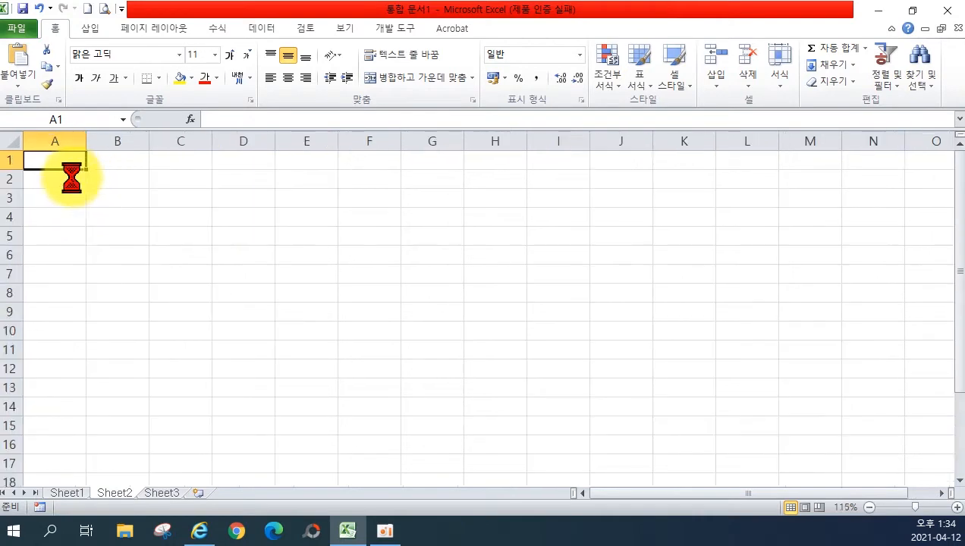
pyautogui.click(54, 199)
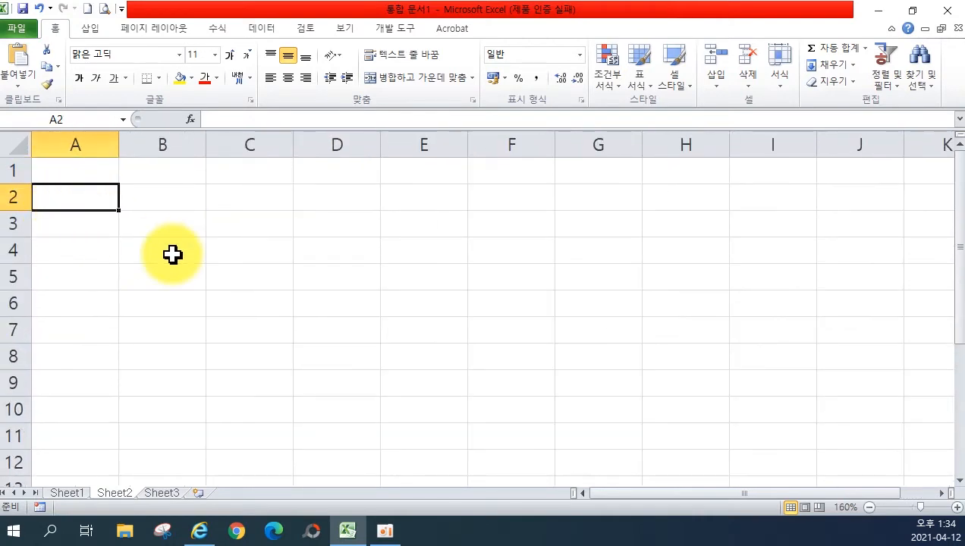
pyautogui.write('tlsd')
pyautogui.press('BackSpace')
pyautogui.press('BackSpace')
pyautogui.press('BackSpace')
pyautogui.press('BackSpace')
pyautogui.press('Hangul')
pyautogui.write('시')
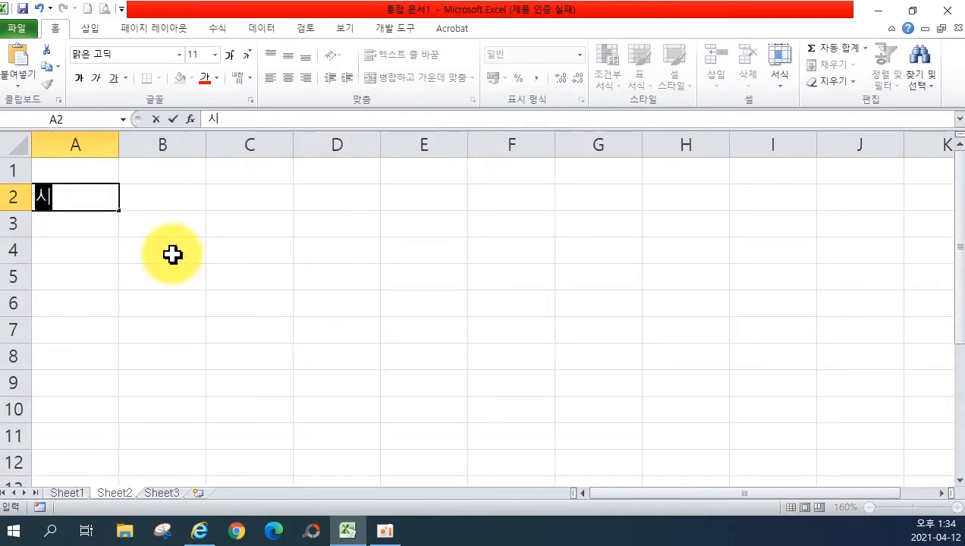
pyautogui.write('sdlqtkdan')
pyautogui.press('BackSpace')
pyautogui.press('BackSpace')
pyautogui.press('BackSpace')
pyautogui.write('tks')
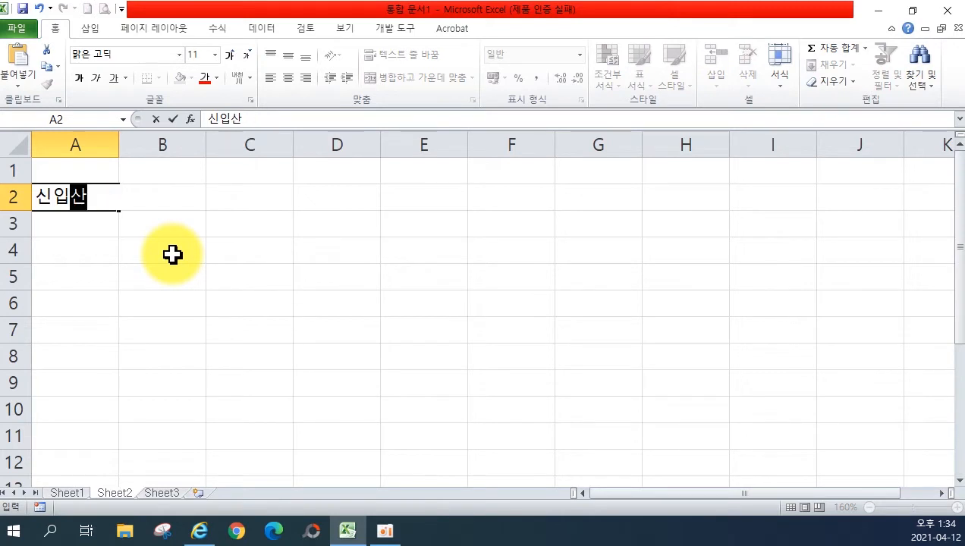
pyautogui.write('원')
pyautogui.press('BackSpace')
pyautogui.press('BackSpace')
pyautogui.press('BackSpace')
pyautogui.press('BackSpace')
pyautogui.press('BackSpace')
pyautogui.write('사원ㅇ')
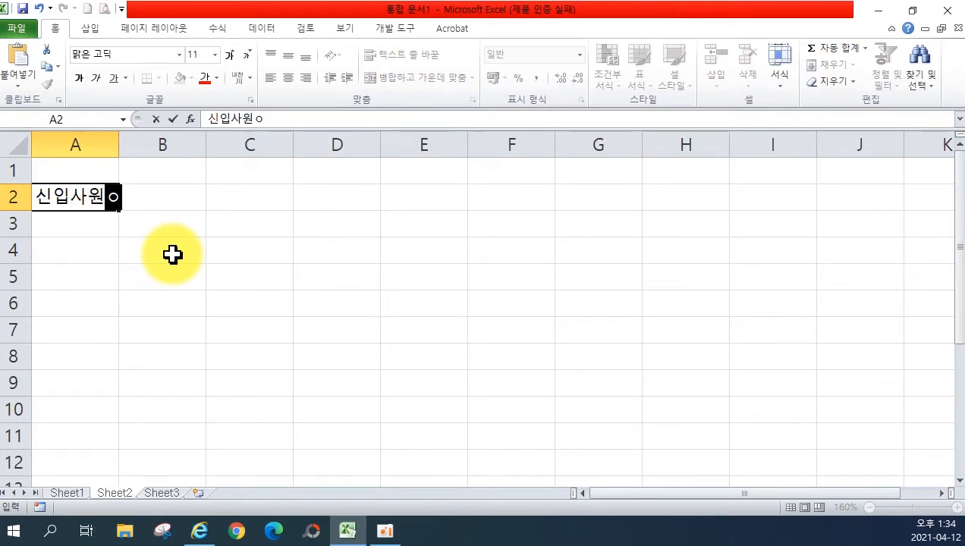
pyautogui.write('ㅢ 성적 결산표')
pyautogui.press('Return')
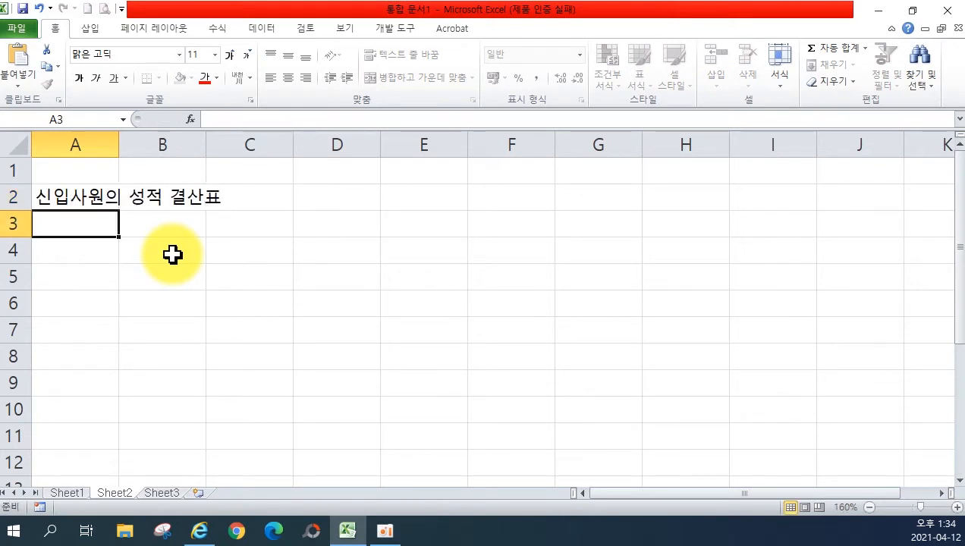
# Enter the column heading 성명 in cell A4 and the first four employees' full names in A5 to A8.
pyautogui.press('Return')
pyautogui.write('성명')
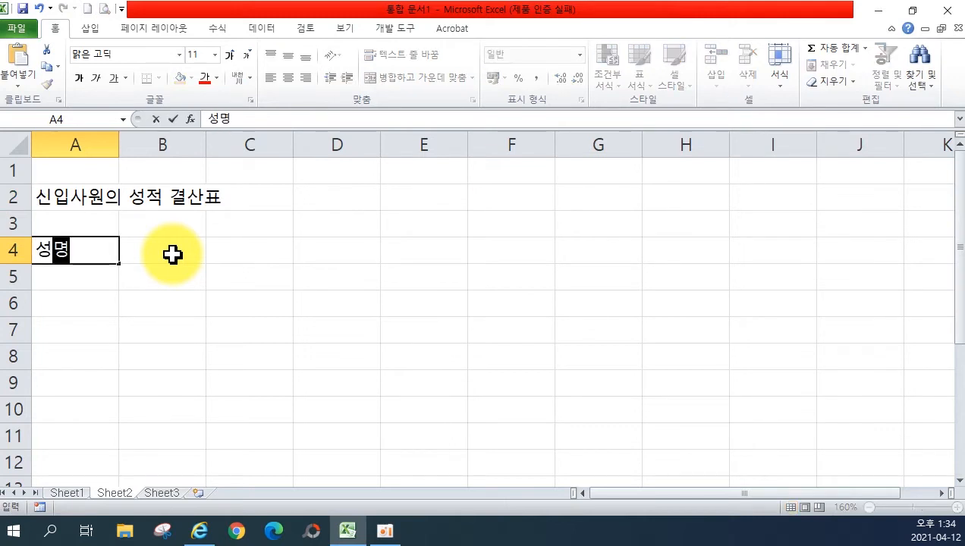
pyautogui.press('Return')
pyautogui.write('유강언')
pyautogui.press('Return')
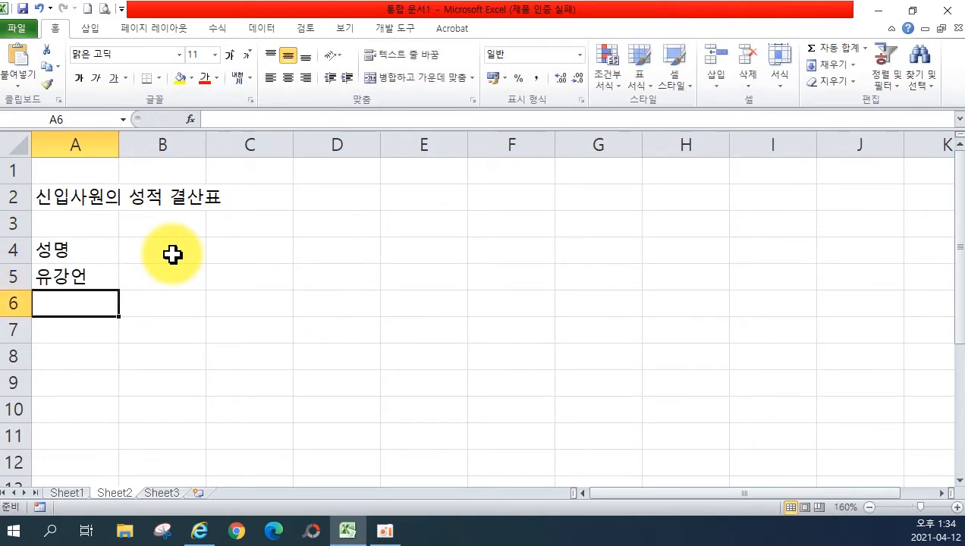
pyautogui.write('노문규')
pyautogui.press('Return')
pyautogui.write('박정')
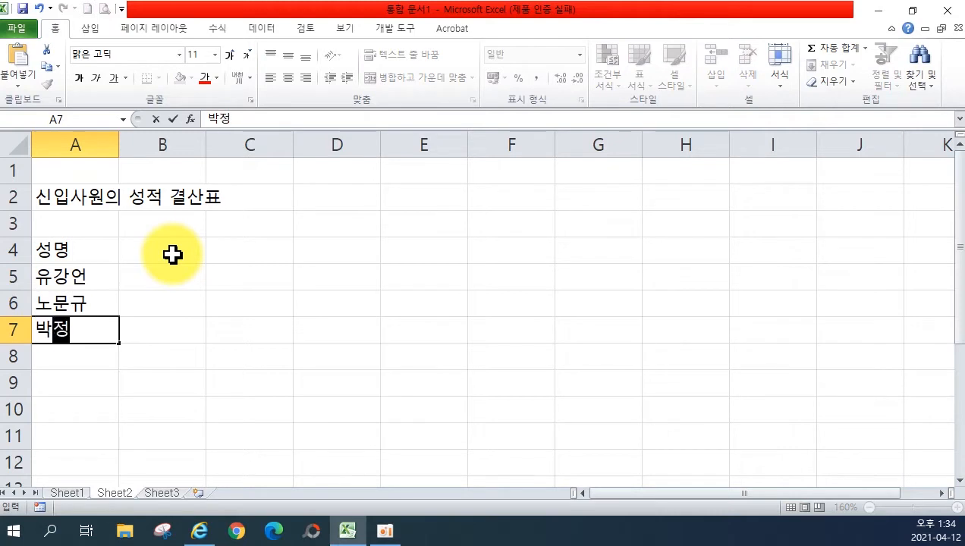
pyautogui.write('인')
pyautogui.press('Return')
pyautogui.write('도명ㄱ')
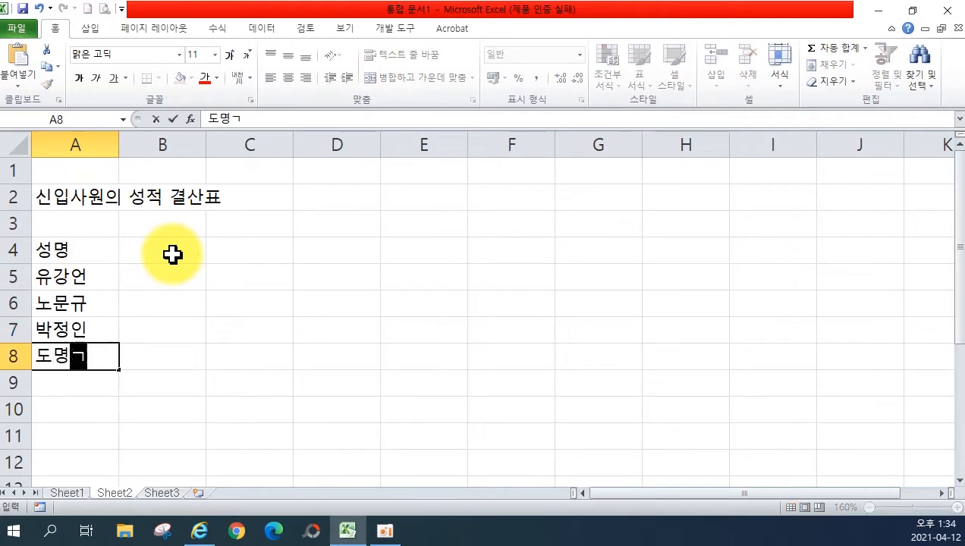
pyautogui.write('길')
pyautogui.press('Return')
# Continue the name column with the next four employees' full names in cells A9 to A12.
pyautogui.write('김상진')
pyautogui.press('Return')
pyautogui.write('장ㅇ')
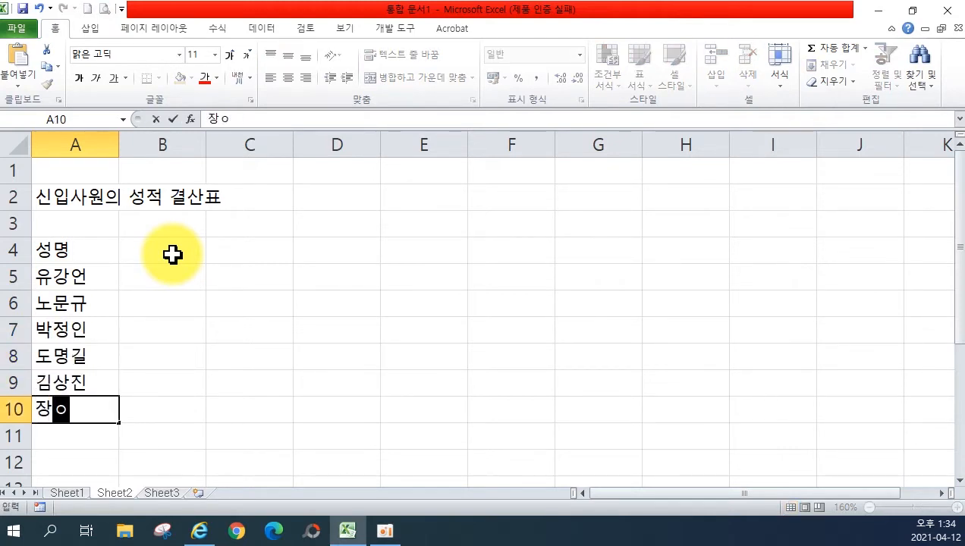
pyautogui.write('운식')
pyautogui.press('Return')
pyautogui.write('강우기')
pyautogui.press('Return')
pyautogui.write('구')
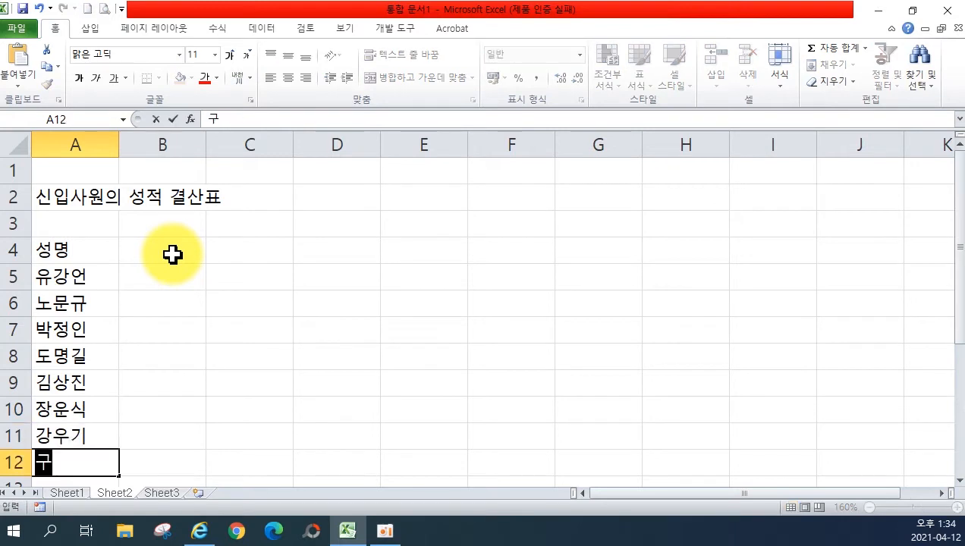
pyautogui.write('ㅇ유덕')
pyautogui.press('Return')
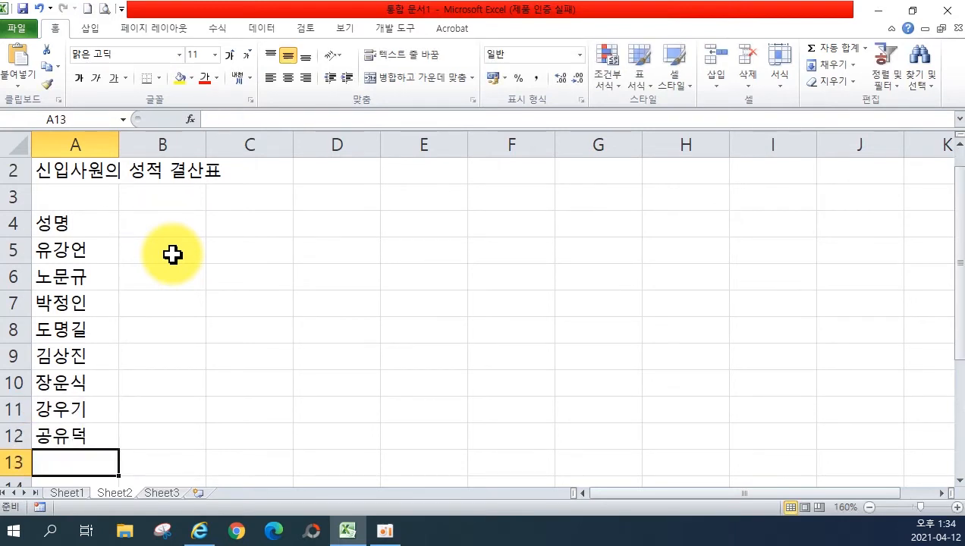
# Continue the name column with the next three employees' full names in cells A13 to A15.
pyautogui.write('주해경')
pyautogui.press('Return')
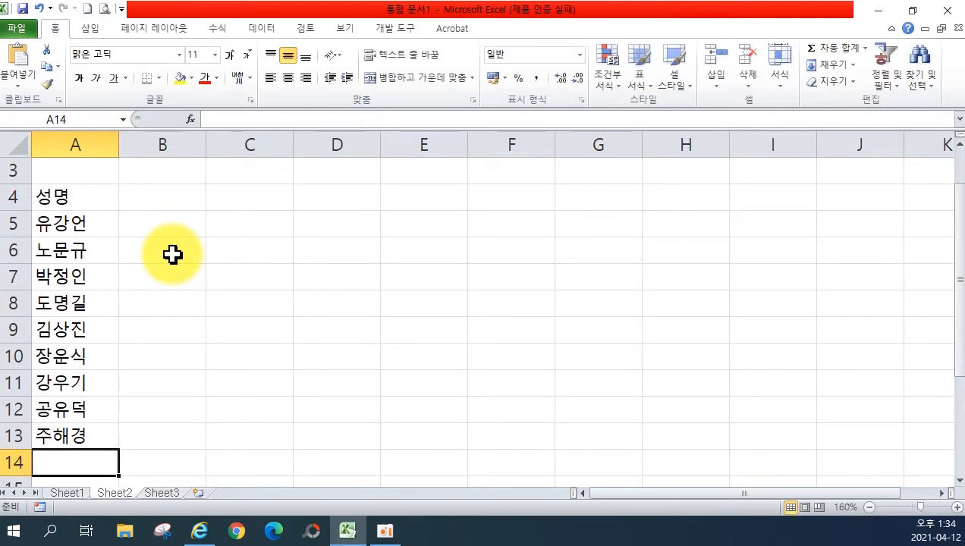
pyautogui.write('배민해')
pyautogui.press('Return')
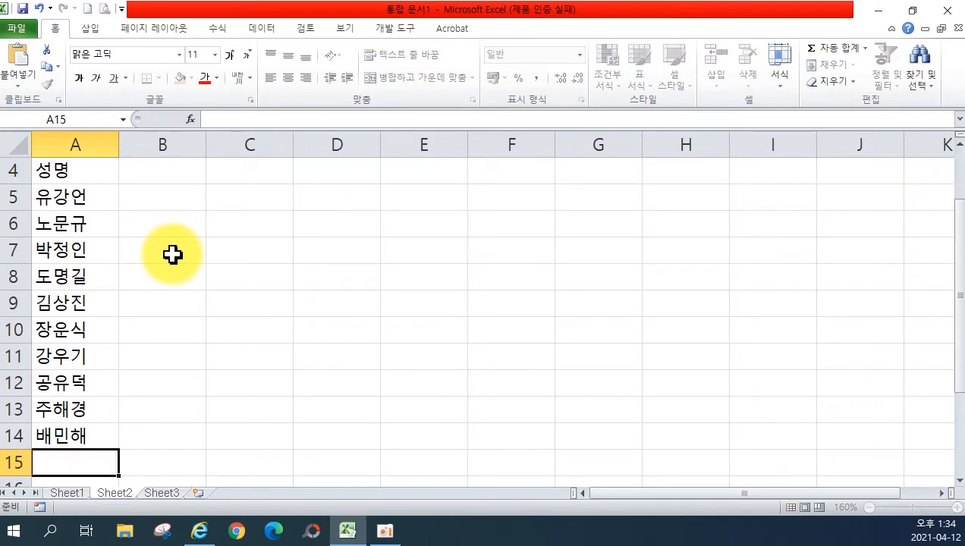
pyautogui.write('칭인자')
pyautogui.press('Return')
# Enter the last two employees' full names in cells A16 and A17, retyping the misspelled entry in A16.
pyautogui.write('바ㅓㄱ경우')
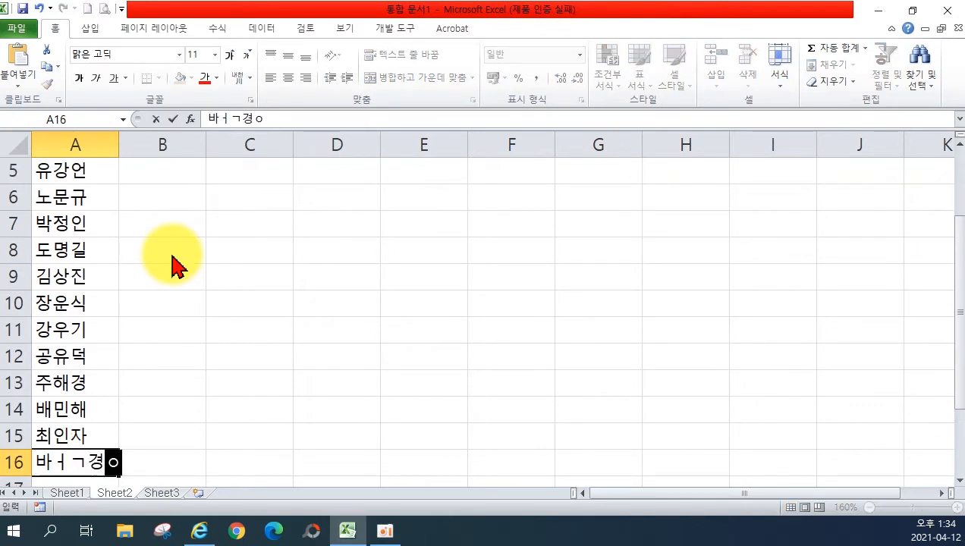
pyautogui.press('Return')
pyautogui.press('Up')
pyautogui.write('박경우')
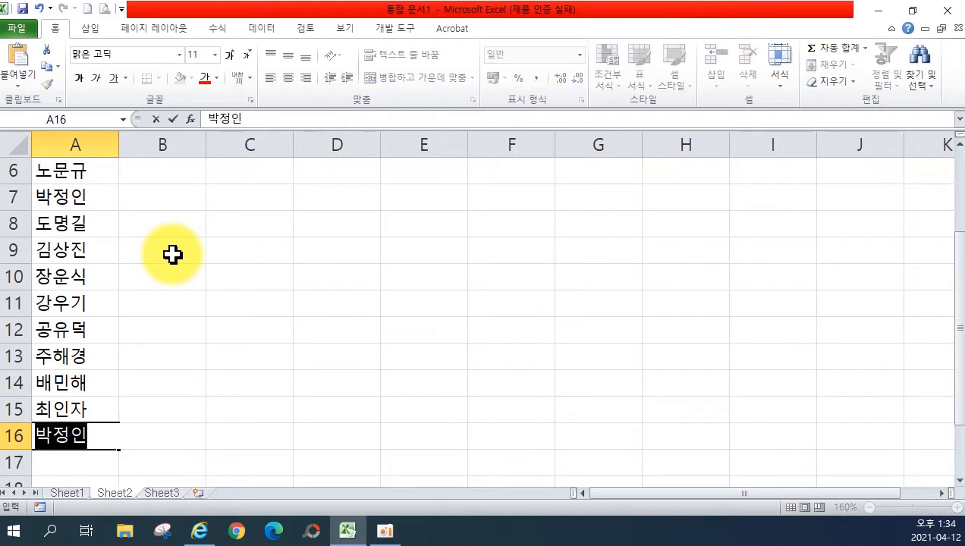
pyautogui.press('Return')
pyautogui.write('류태형')
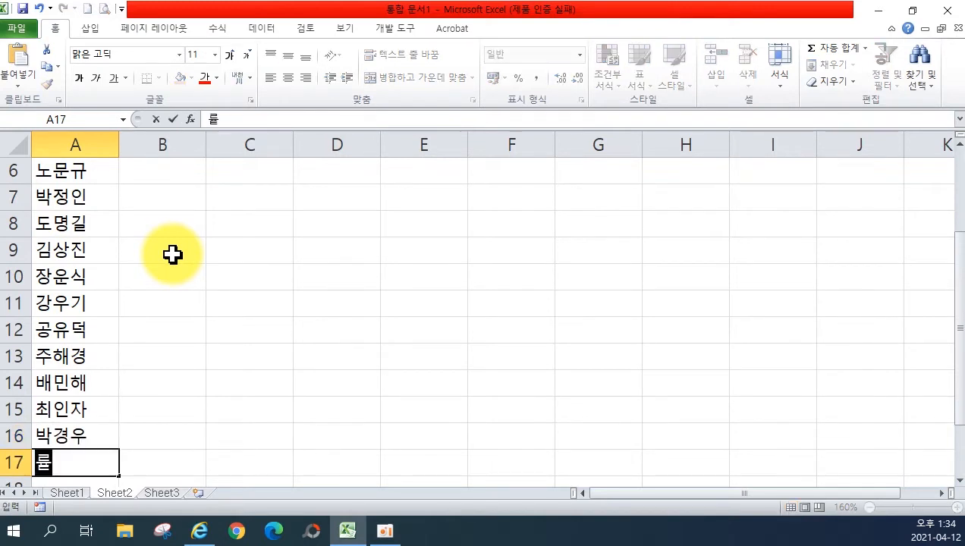
# Enter the subject headings 워드, 쉬트 and 응용 in cells B4 to D4.
pyautogui.scroll(2, 190, 255)
pyautogui.click(149, 245)
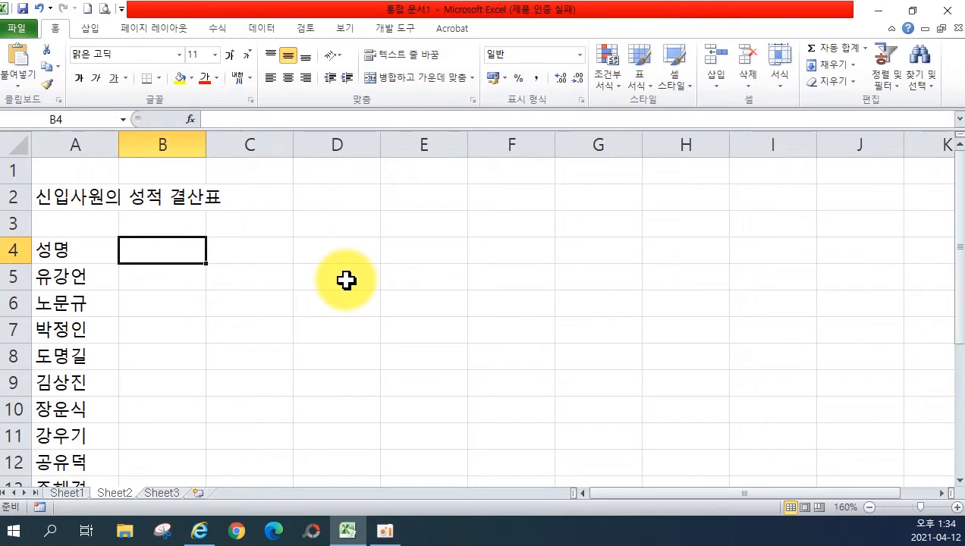
pyautogui.write('워드')
pyautogui.press('Tab')
pyautogui.write('쉬트')
pyautogui.press('Tab')
pyautogui.write('응ㅇ')
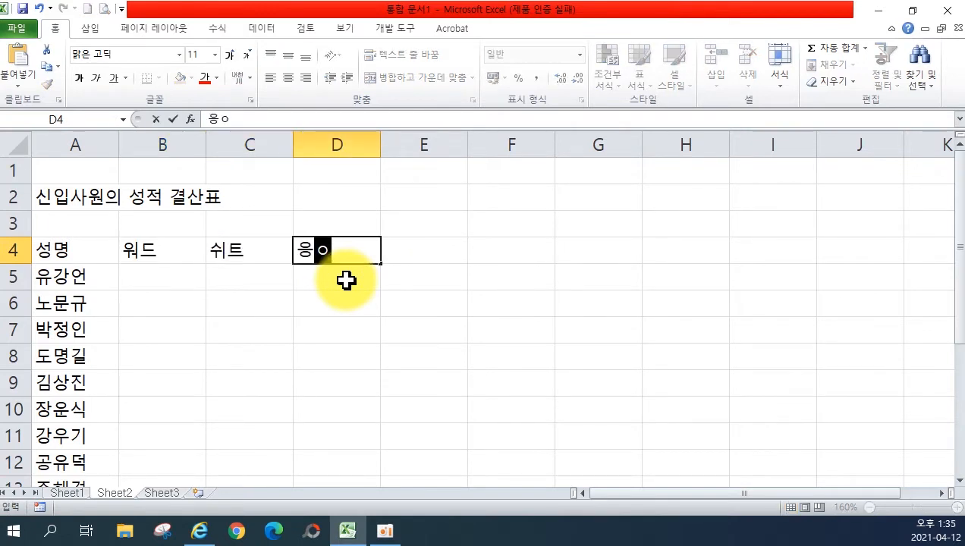
pyautogui.write('ㅛㅇ')
pyautogui.press('Tab')
# Add the result headings 총점, 평균 and 평점 in cells E4 to G4, correcting the mistyped heading in F4.
pyautogui.write('총점')
pyautogui.press('Tab')
pyautogui.write('평ㄱ뉴')
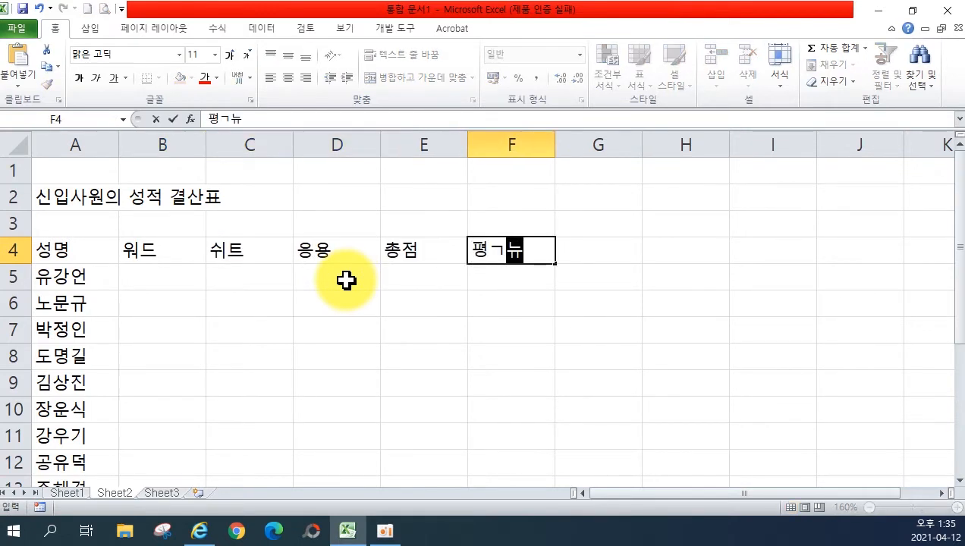
pyautogui.press('Tab')
pyautogui.hotkey('shift', 'Tab')
pyautogui.write('평균')
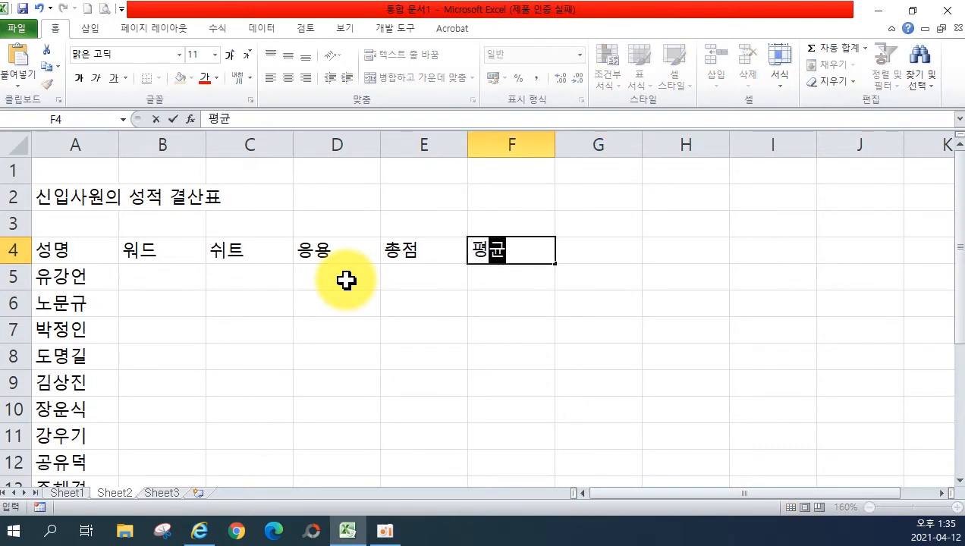
pyautogui.press('Tab')
pyautogui.write('평점')
pyautogui.press('Return')
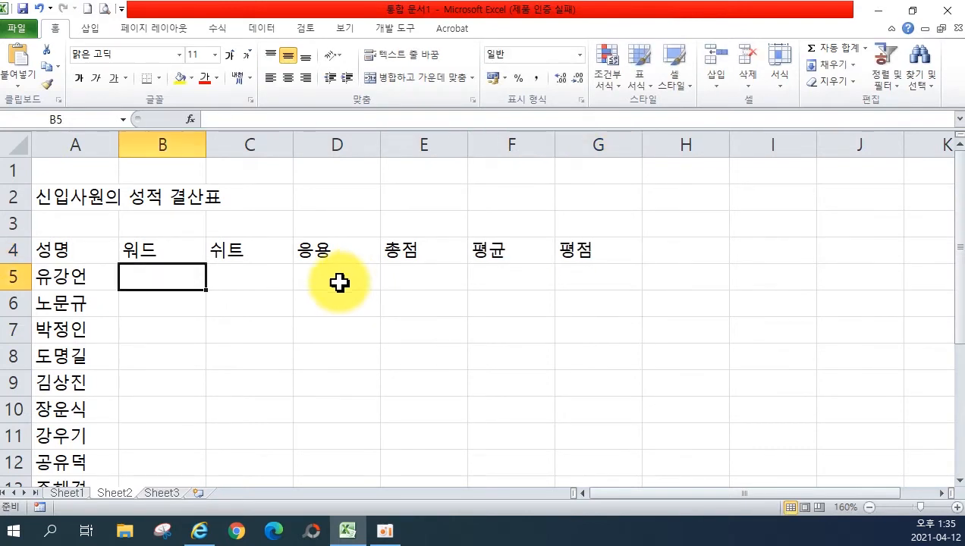
# Select the score range B5:D17 and enter the 워드 scores 99, 89, 76 and 75 in B5 to B8.
pyautogui.moveTo(161, 269); pyautogui.dragTo(315, 437)
pyautogui.scroll(2, 361, 364)
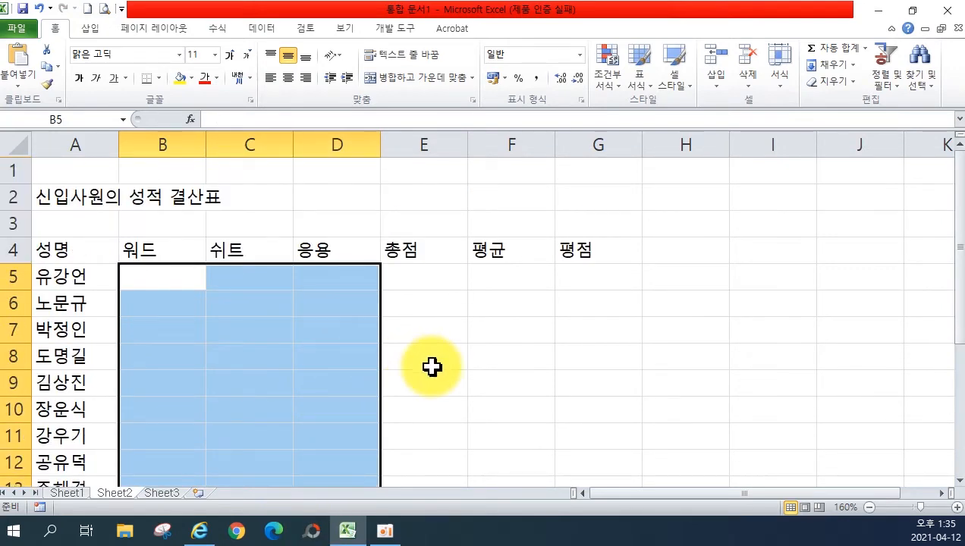
pyautogui.write('99')
pyautogui.press('Return')
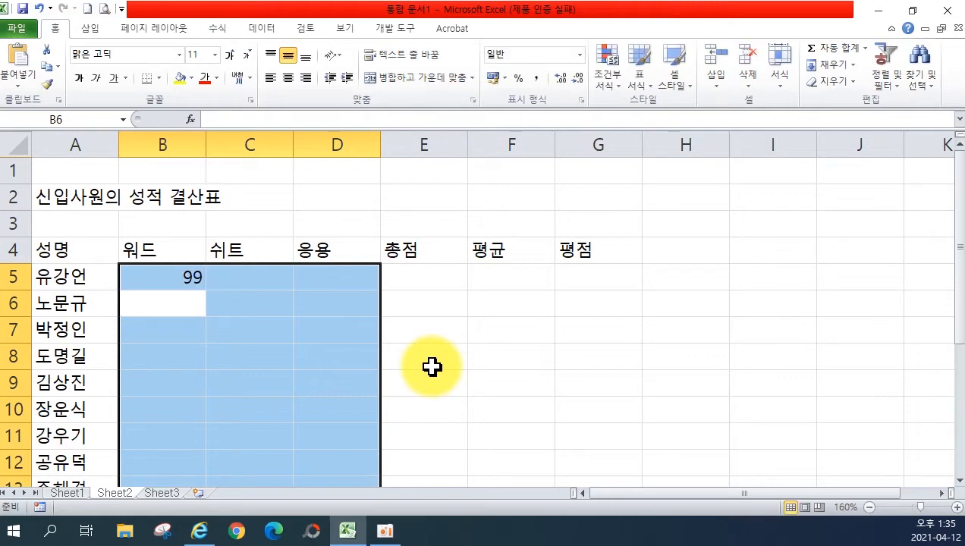
pyautogui.write('89')
pyautogui.press('Return')
pyautogui.write('76')
pyautogui.press('Return')
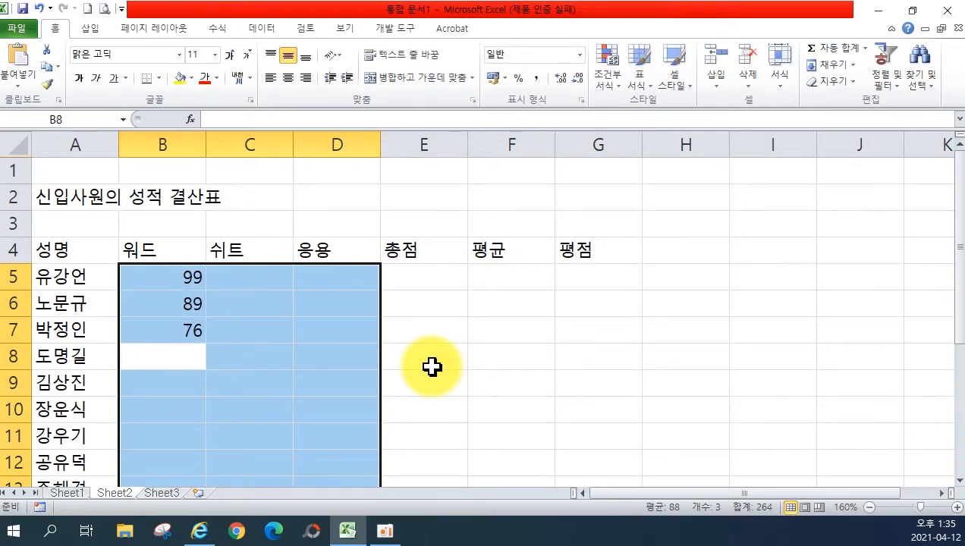
pyautogui.write('75')
pyautogui.press('Return')
# Enter the 워드 scores 49, 74, 49 and 84 in cells B9 to B12.
pyautogui.write('49')
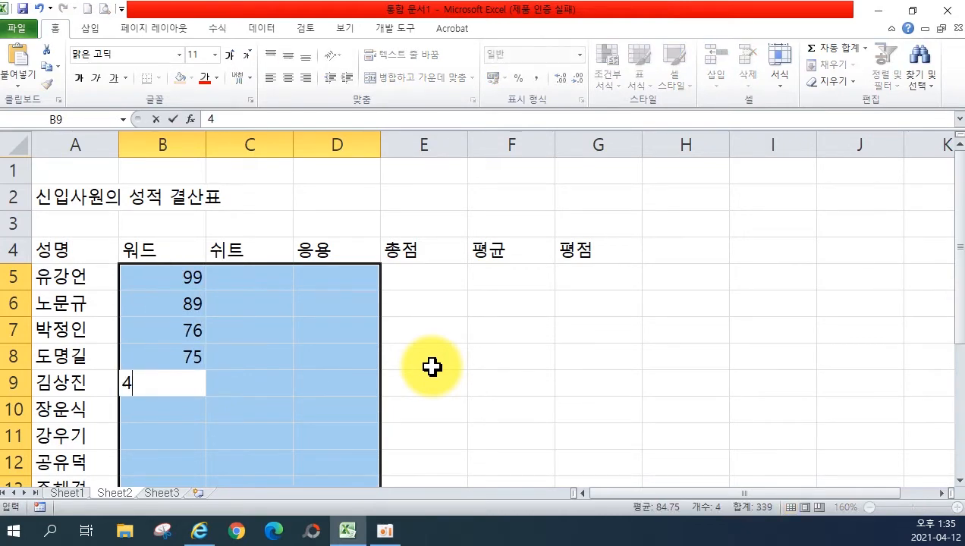
pyautogui.press('Return')
pyautogui.write('74')
pyautogui.press('Return')
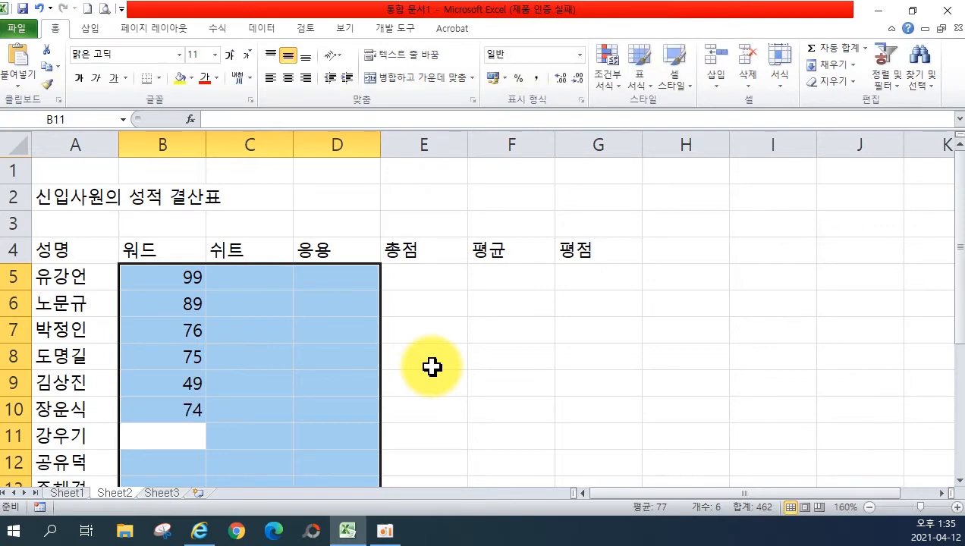
pyautogui.write('49')
pyautogui.press('Return')
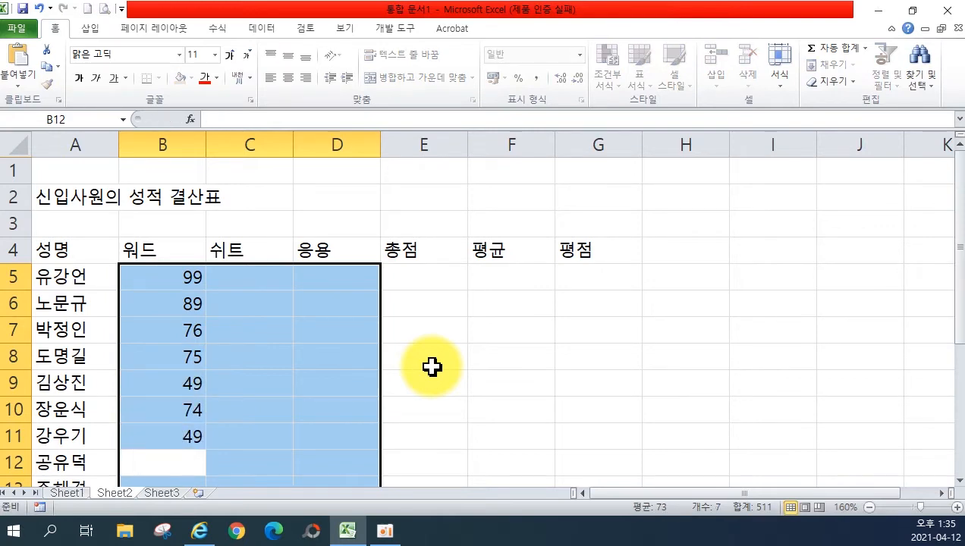
pyautogui.write('84')
pyautogui.press('Return')
# Complete the 워드 column with the scores 49, 71, 89, 76 and 85 in cells B13 to B17.
pyautogui.write('49')
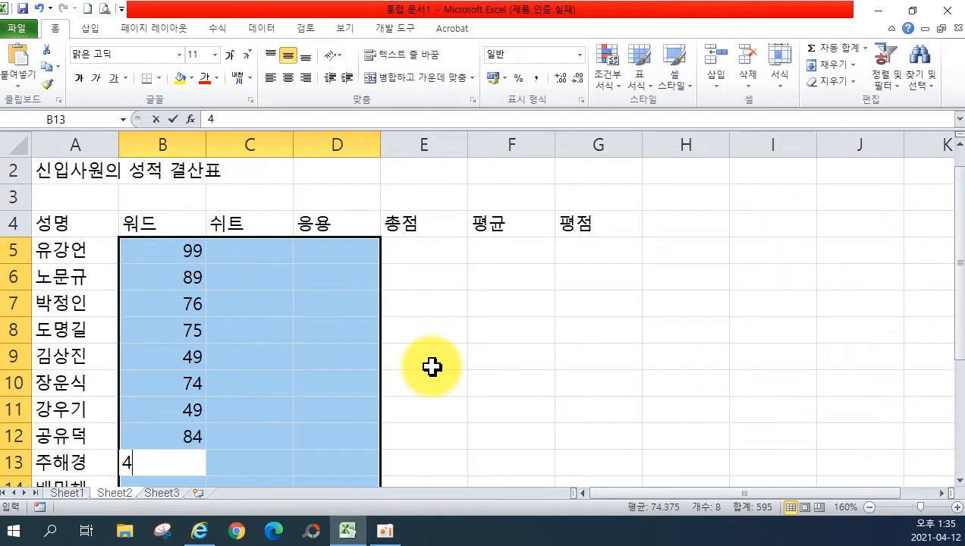
pyautogui.press('Return')
pyautogui.write('71')
pyautogui.press('Return')
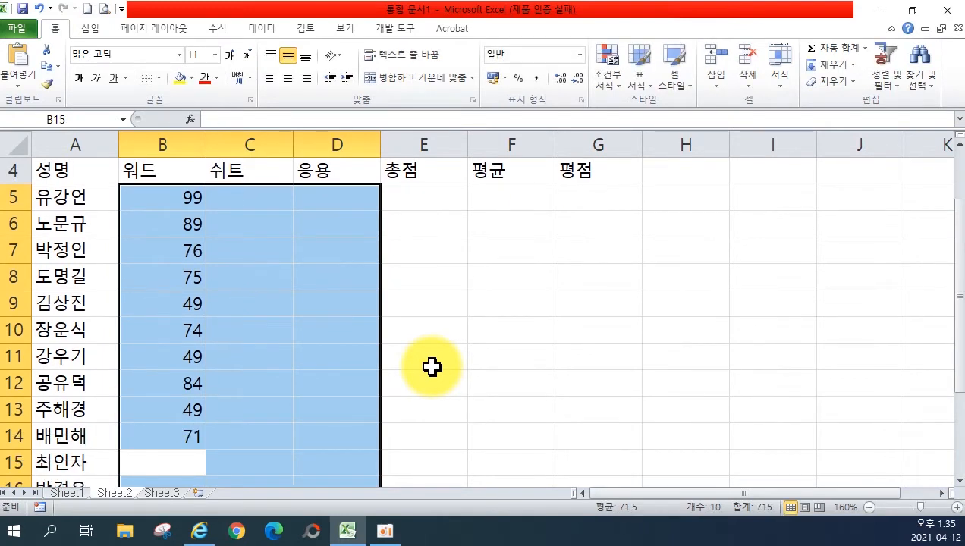
pyautogui.write('89')
pyautogui.press('Return')
pyautogui.write('76')
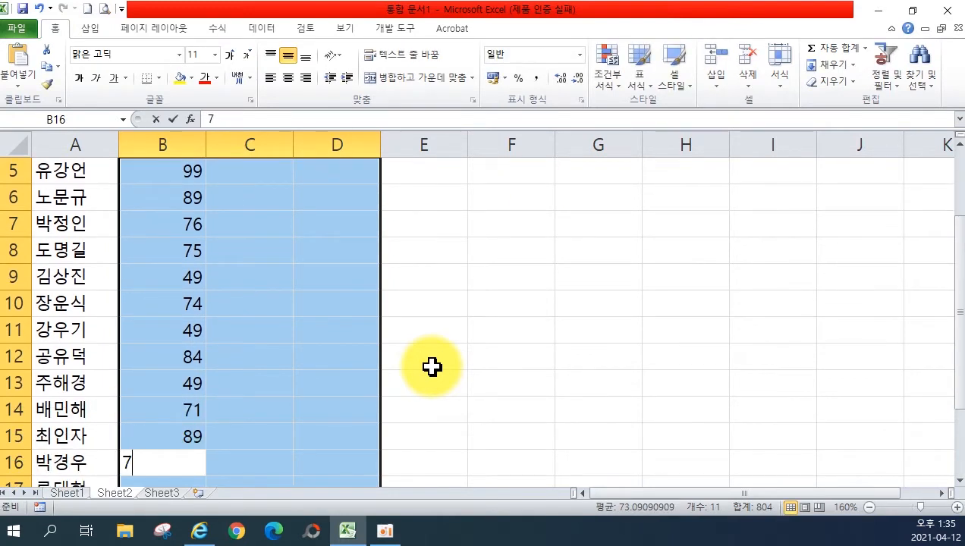
pyautogui.press('Return')
pyautogui.write('85')
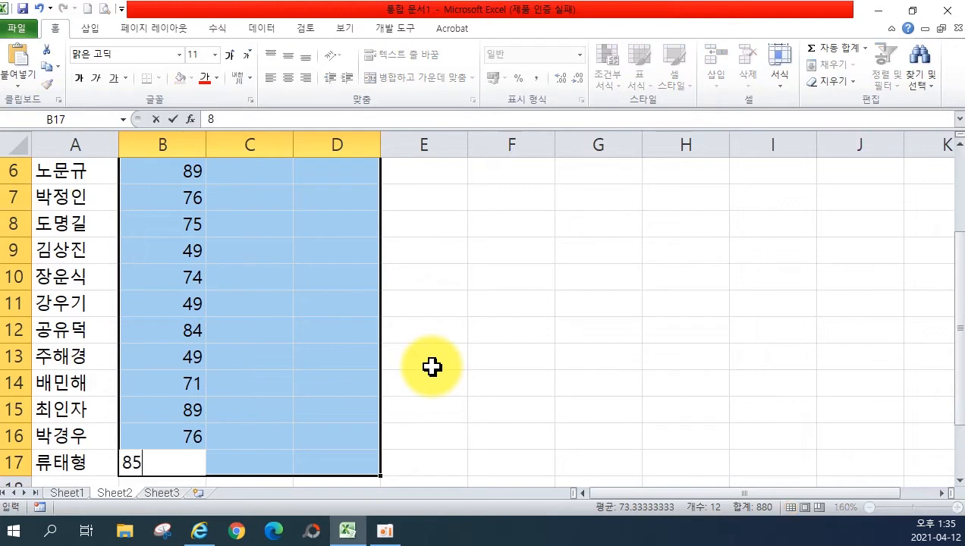
pyautogui.press('Return')
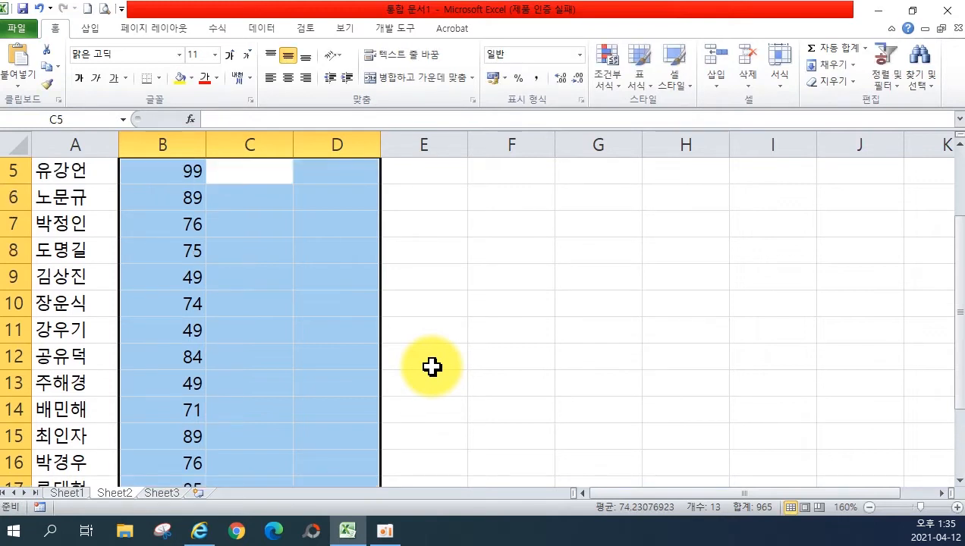
# Enter the 쉬트 scores 96, 90, 86 and 99 in cells C5 to C8.
pyautogui.write('96')
pyautogui.press('Return')
pyautogui.write('90')
pyautogui.press('Return')
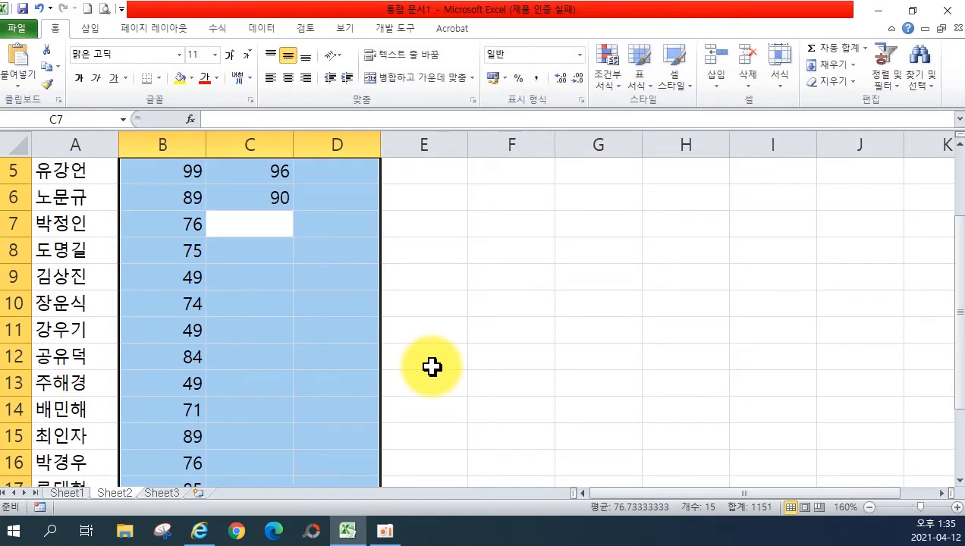
pyautogui.write('86')
pyautogui.press('Return')
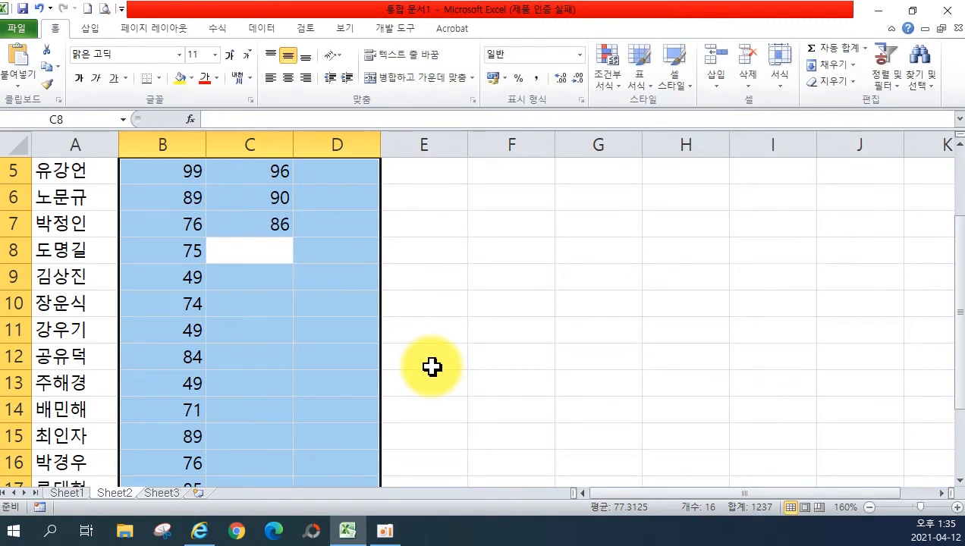
pyautogui.write('99')
pyautogui.press('Return')
# Enter the 쉬트 scores 98, 84, 86 and 89 in cells C9 to C12.
pyautogui.write('98')
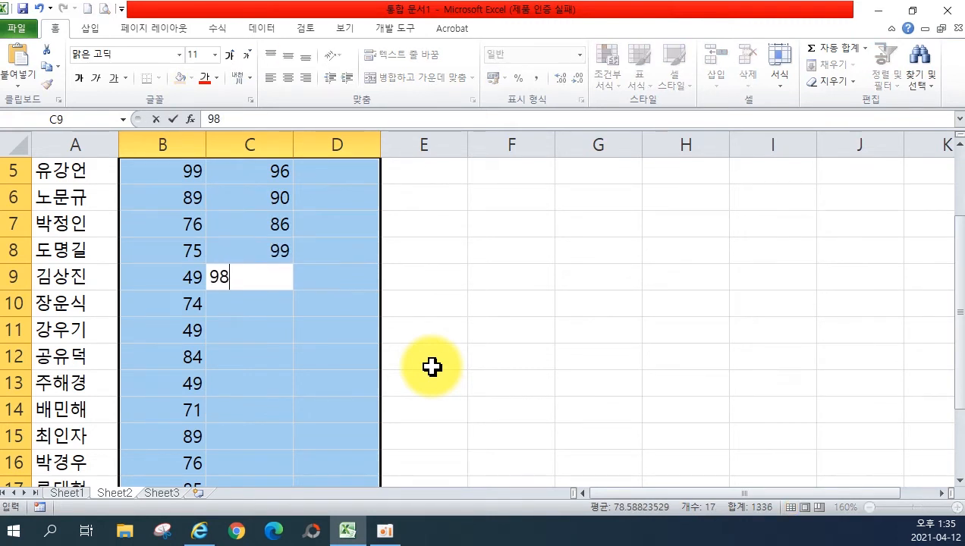
pyautogui.press('Return')
pyautogui.write('84')
pyautogui.press('Return')
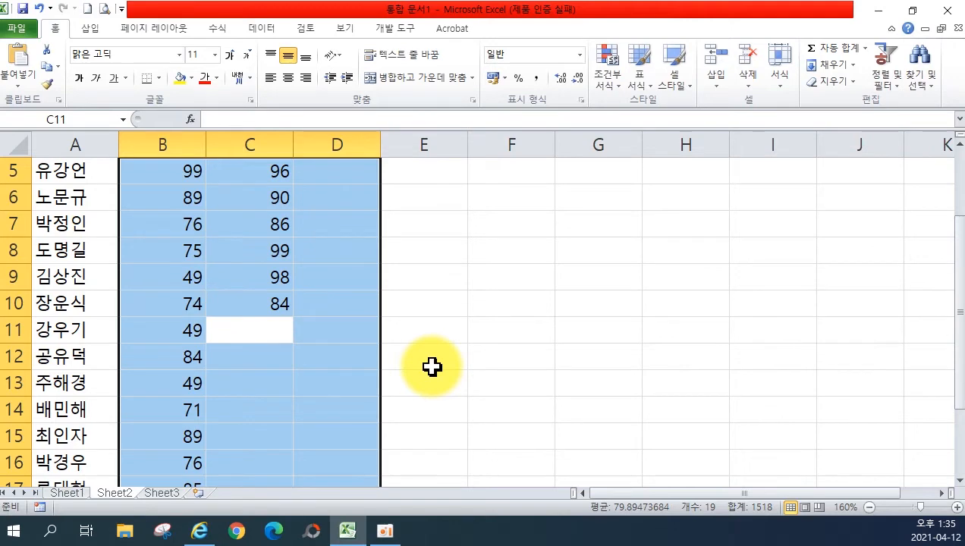
pyautogui.write('9')
pyautogui.press('BackSpace')
pyautogui.write('86')
pyautogui.press('Return')
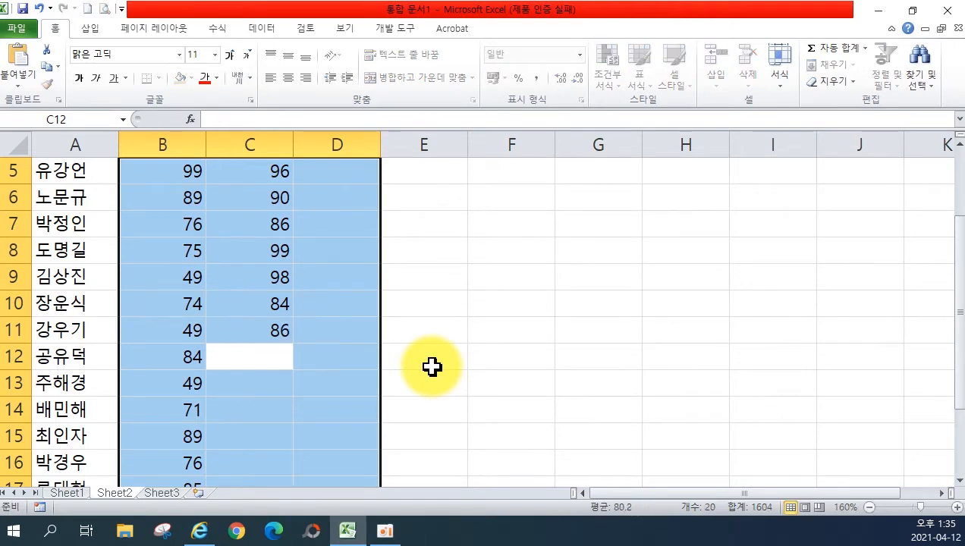
pyautogui.write('89')
pyautogui.press('Return')
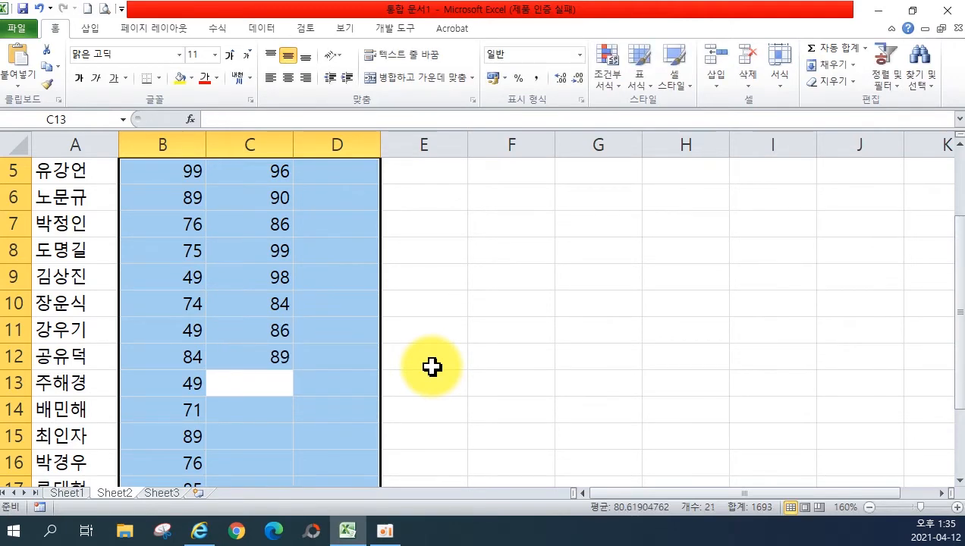
# Complete the 쉬트 column with the scores 95, 51, 79, 65 and 86 in cells C13 to C17.
pyautogui.write('95')
pyautogui.press('Return')
pyautogui.write('51')
pyautogui.press('Return')
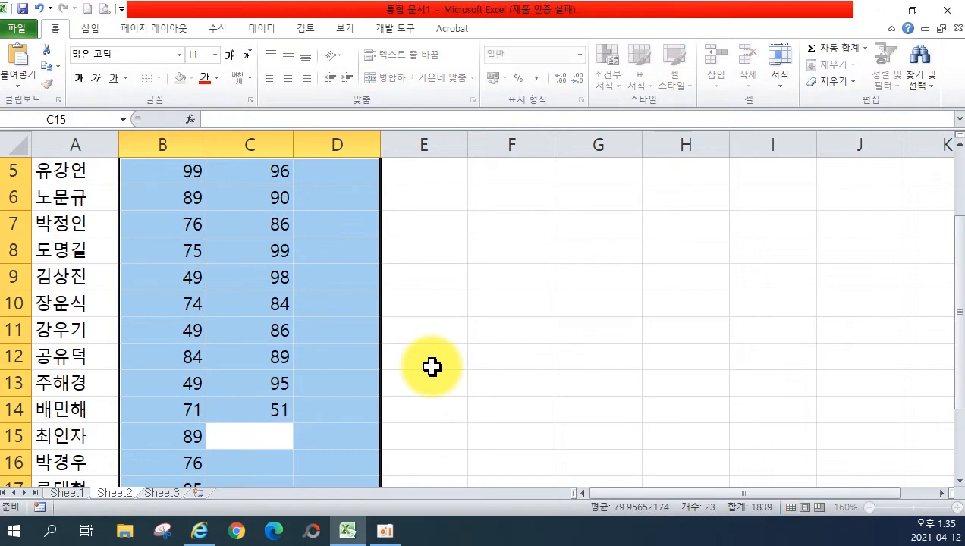
pyautogui.write('79')
pyautogui.press('Return')
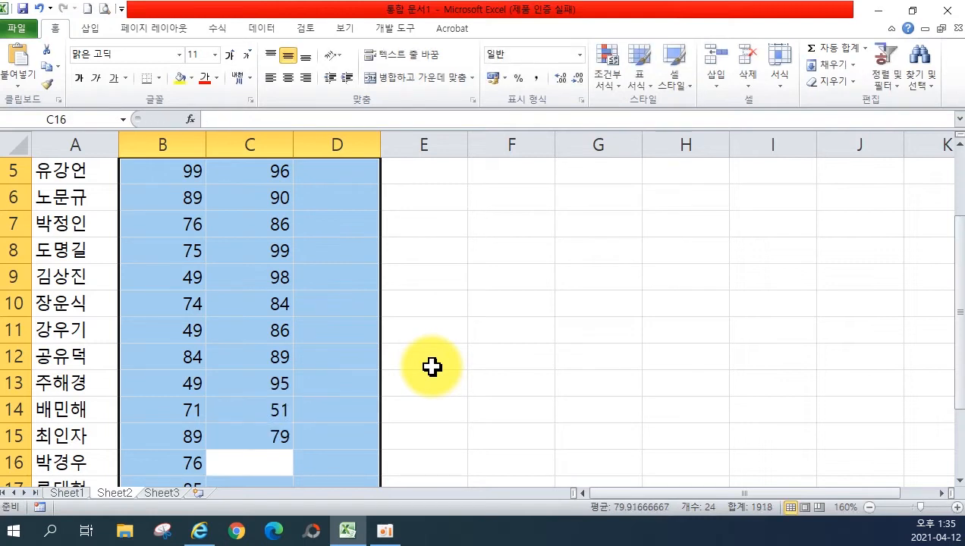
pyautogui.write('65')
pyautogui.press('Return')
pyautogui.write('86')
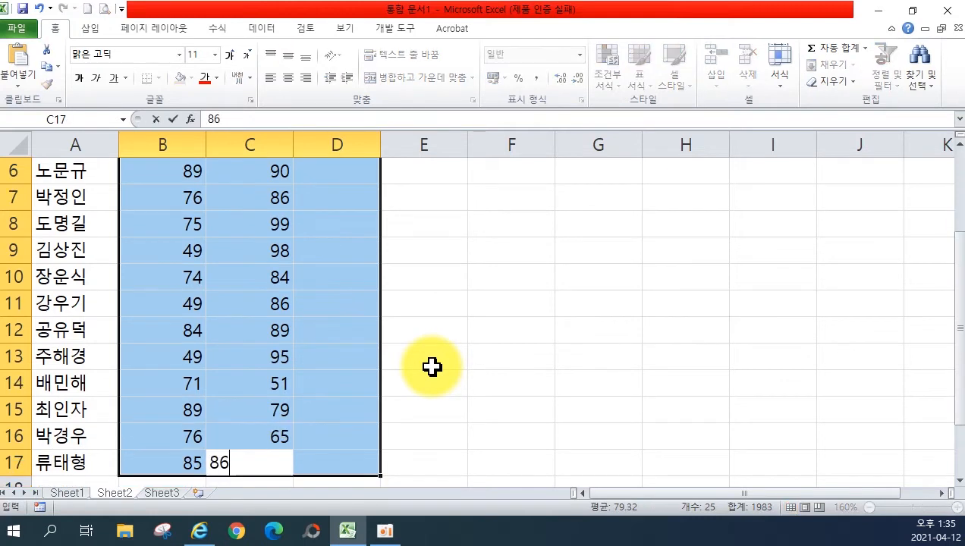
pyautogui.press('Return')
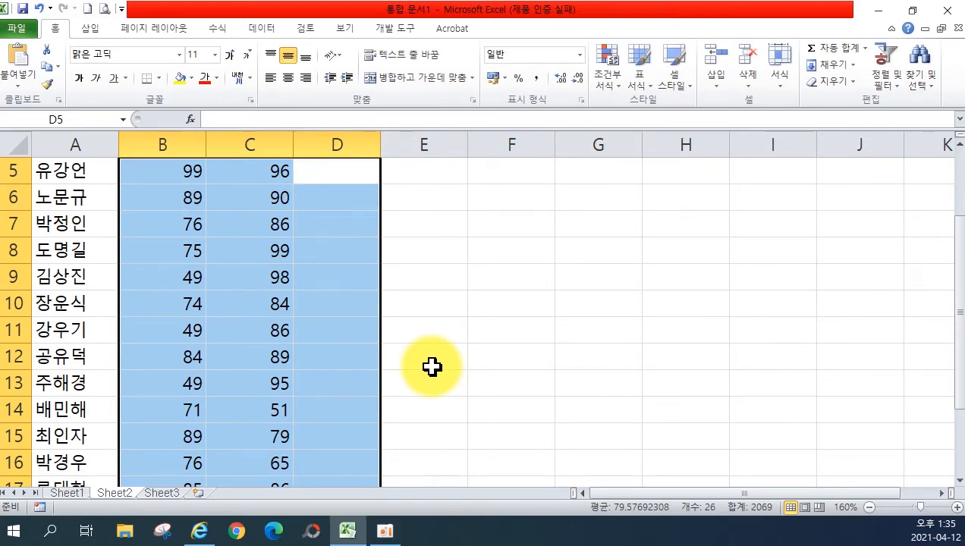
# Enter the 응용 scores 98, 97 and 98 in cells D5 to D7.
pyautogui.write('98')
pyautogui.press('Return')
pyautogui.write('97')
pyautogui.press('Return')
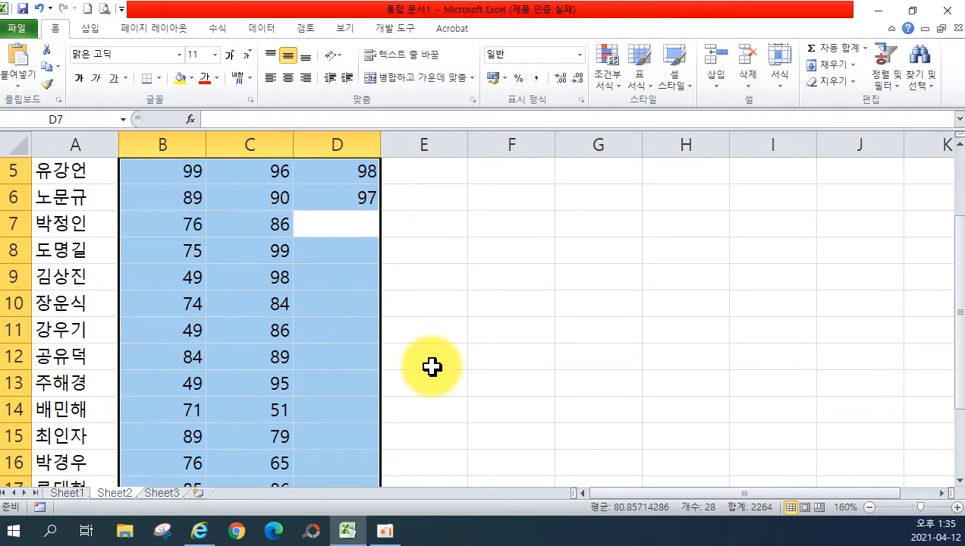
pyautogui.write('98')
pyautogui.press('Return')
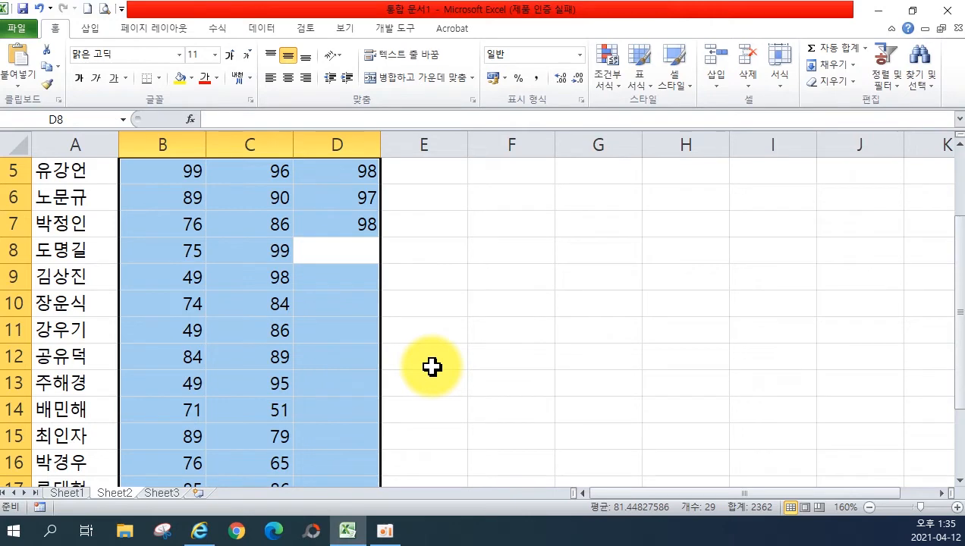
# Enter the 응용 scores 84, 87 and 76 in cells D8 to D10.
pyautogui.write('84')
pyautogui.press('Return')
pyautogui.write('87')
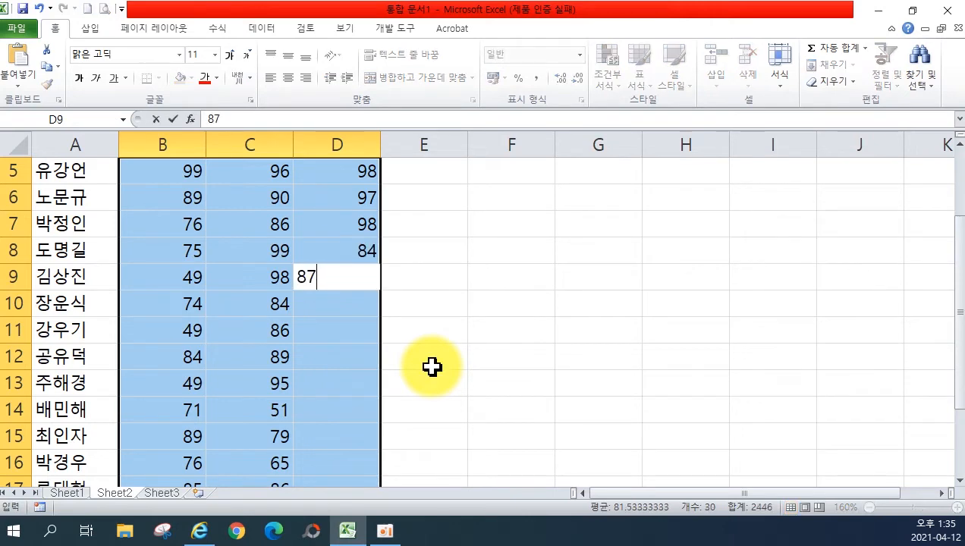
pyautogui.press('Return')
pyautogui.write('76')
pyautogui.press('Return')
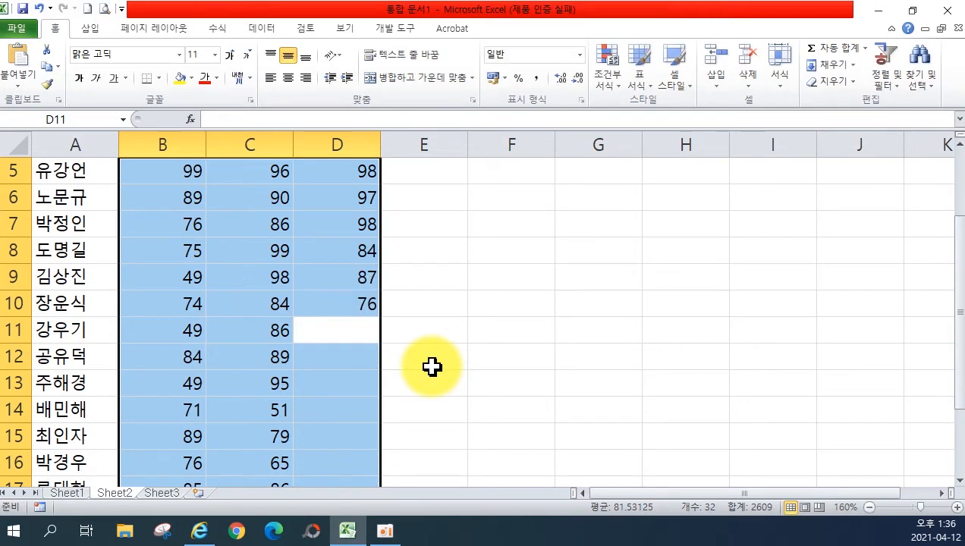
# Enter the 응용 scores 93, 52 and 72 in cells D11 to D13.
pyautogui.write('93')
pyautogui.press('Return')
pyautogui.write('52')
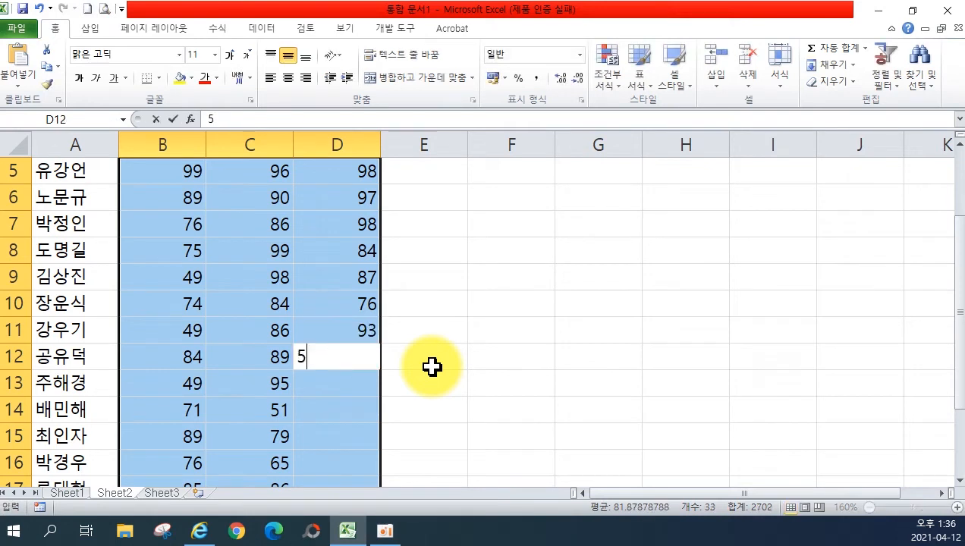
pyautogui.press('Return')
pyautogui.write('72')
pyautogui.press('Return')
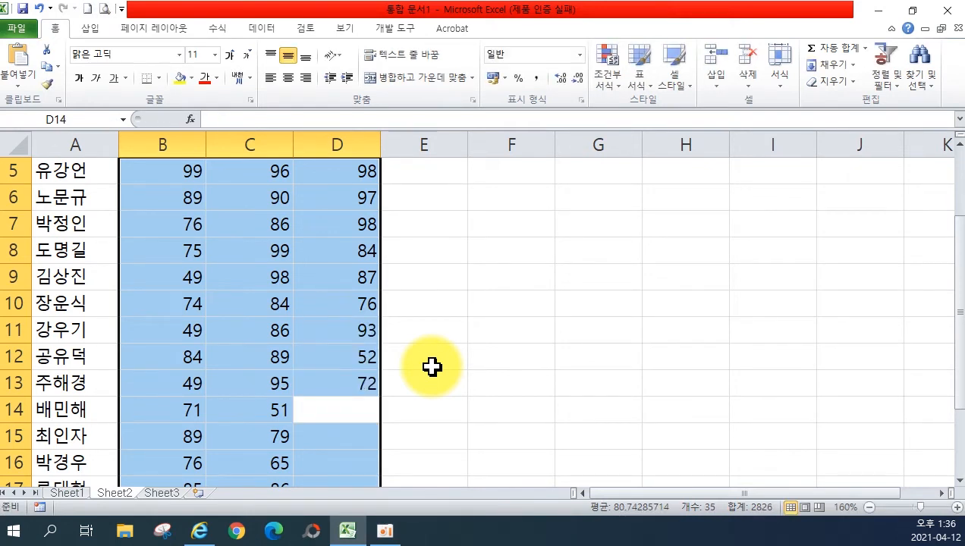
# Complete the 응용 column with the scores 92, 46, 70 and 36 in cells D14 to D17.
pyautogui.write('92')
pyautogui.press('Return')
pyautogui.write('46')
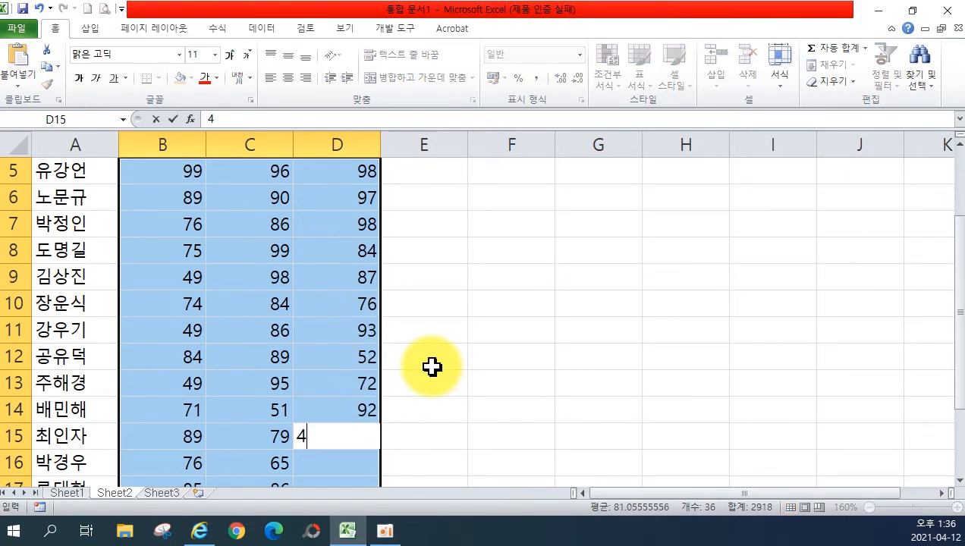
pyautogui.press('Return')
pyautogui.write('70')
pyautogui.press('Return')
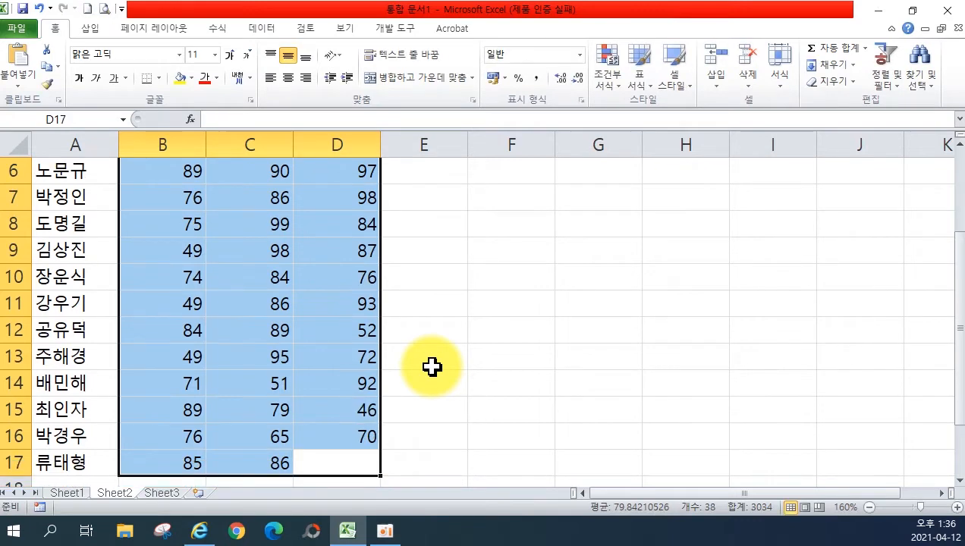
pyautogui.write('36')
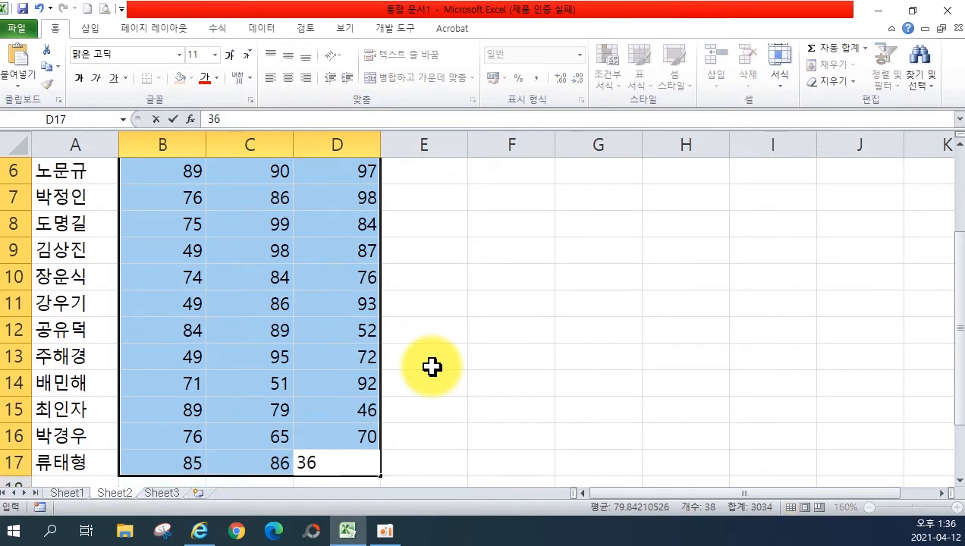
pyautogui.click(432, 368)
# Apply all borders (모든 테두리) to the score table in A4:G17.
pyautogui.scroll(2, 439, 366)
pyautogui.scroll(-1, 439, 365)
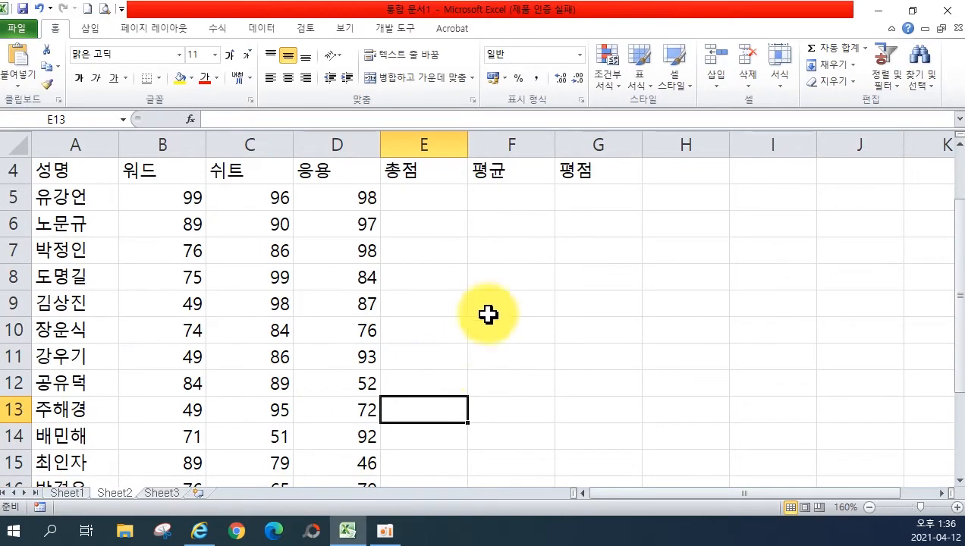
pyautogui.scroll(-3, 487, 314)
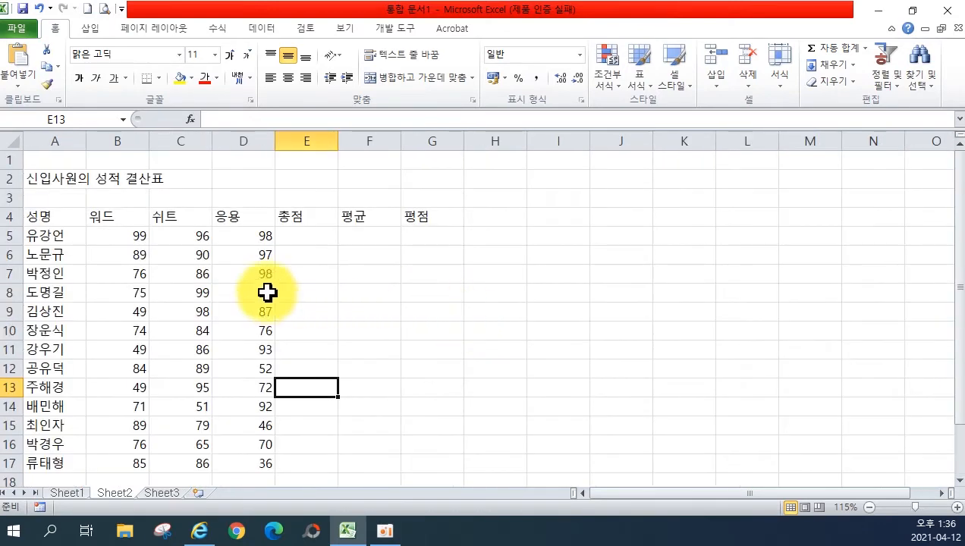
pyautogui.moveTo(44, 216); pyautogui.dragTo(424, 463)
pyautogui.click(158, 79)
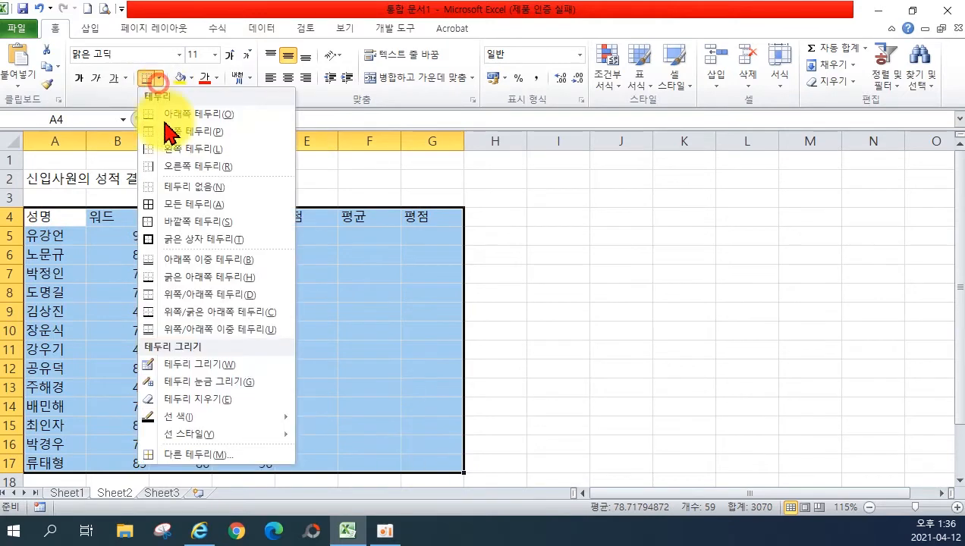
pyautogui.click(176, 205)
# Fill the heading row A4:G4 and the name cells A5:A17 with a light red theme colour and centre their text.
pyautogui.moveTo(61, 218); pyautogui.dragTo(433, 221)
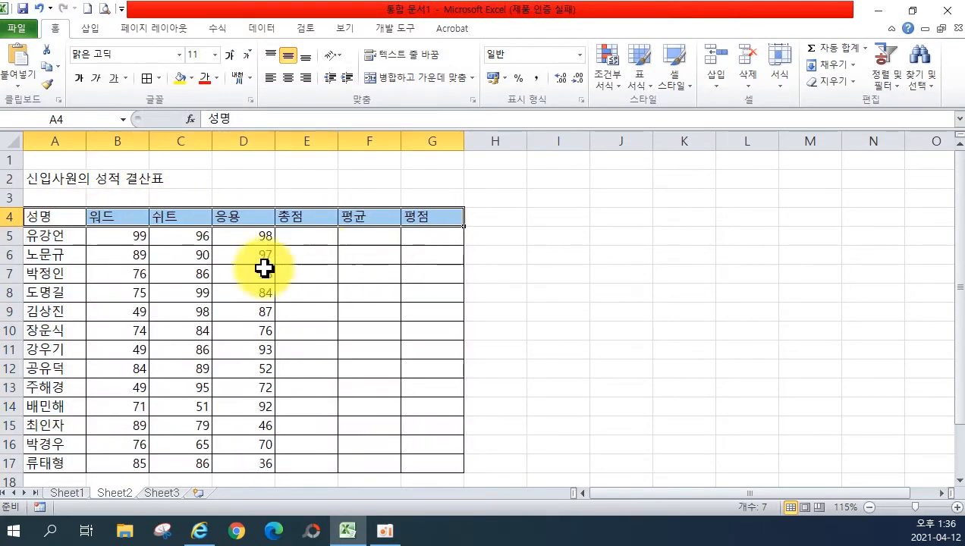
pyautogui.moveTo(63, 238); pyautogui.dragTo(51, 459)
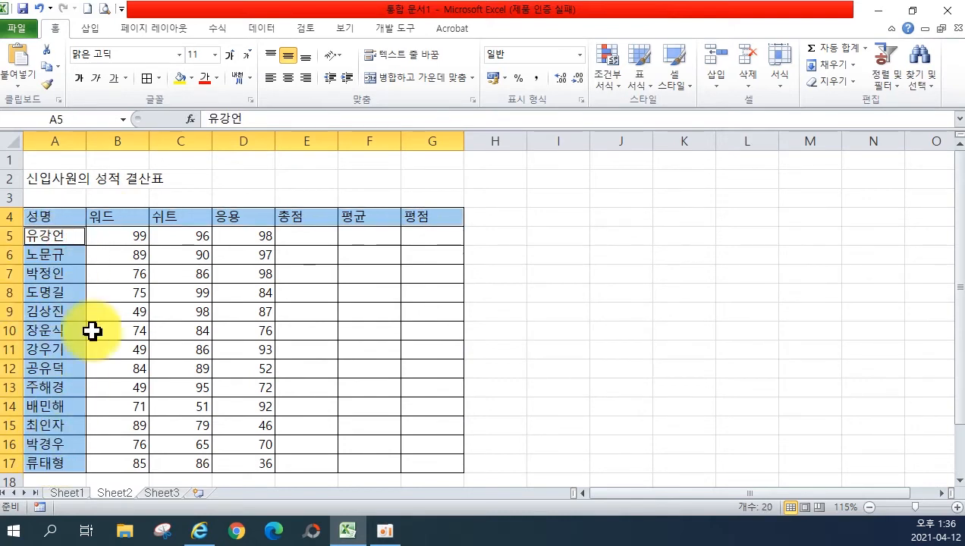
pyautogui.click(192, 78)
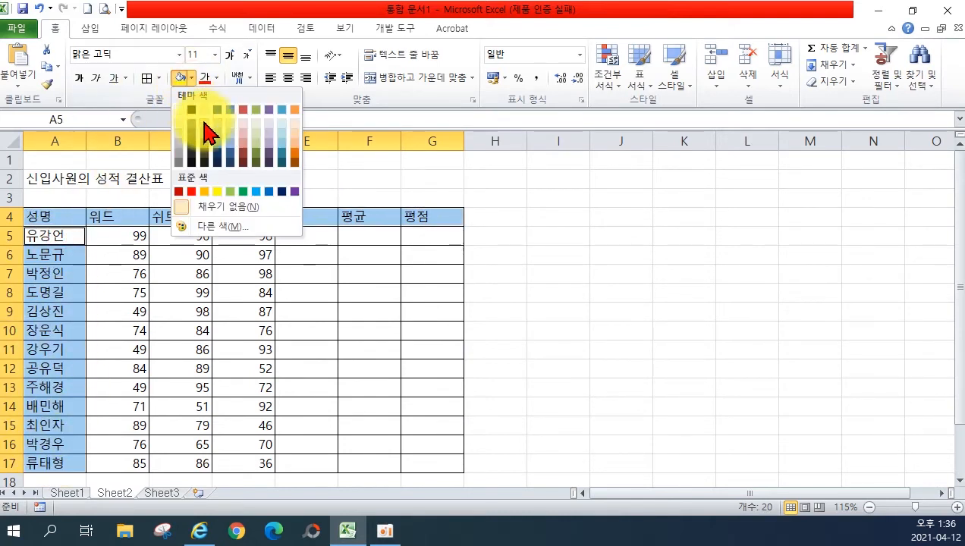
pyautogui.click(255, 134)
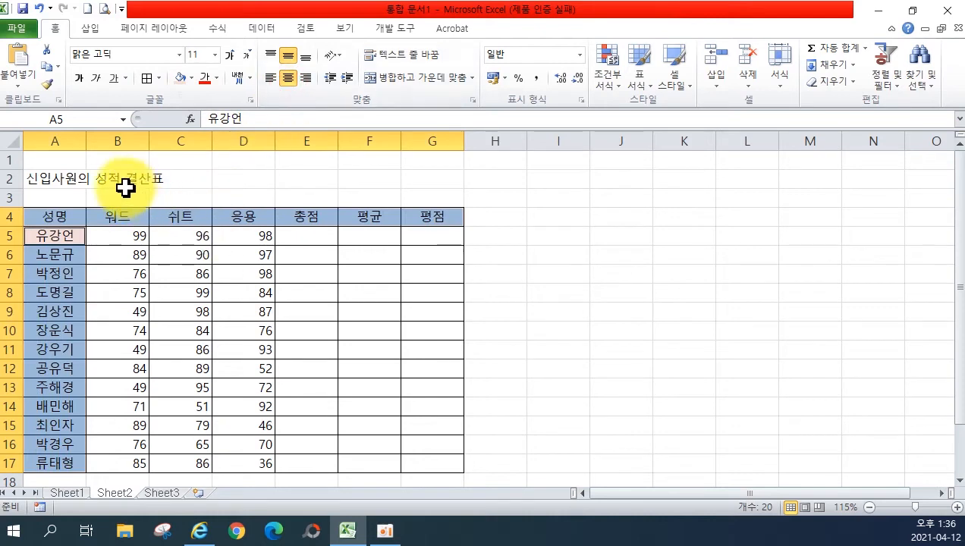
# Merge and centre the title 신입사원의 성적 결산표 across A2:G2 and set its font size to 18.
pyautogui.click(48, 177)
pyautogui.moveTo(48, 177); pyautogui.dragTo(410, 174)
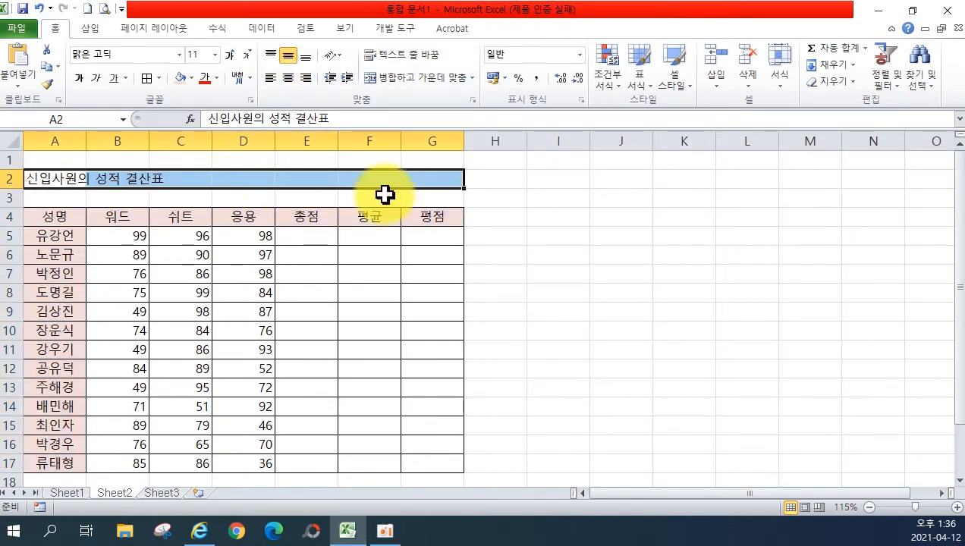
pyautogui.click(419, 78)
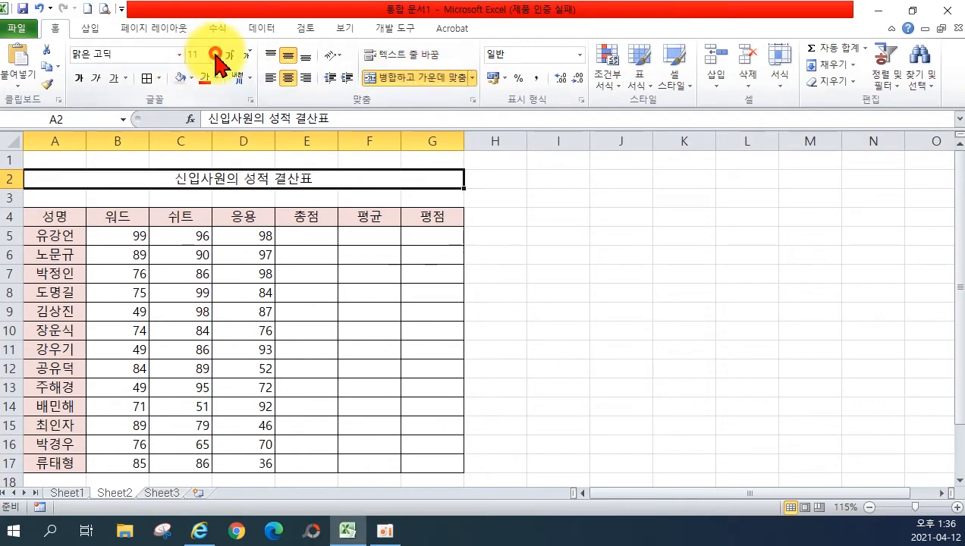
pyautogui.click(216, 55)
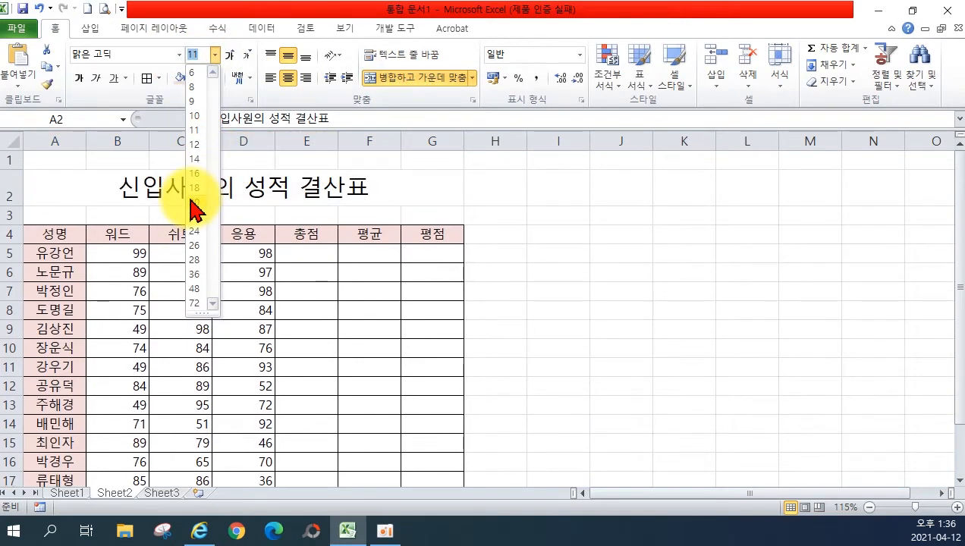
pyautogui.click(195, 187)
pyautogui.click(562, 251)
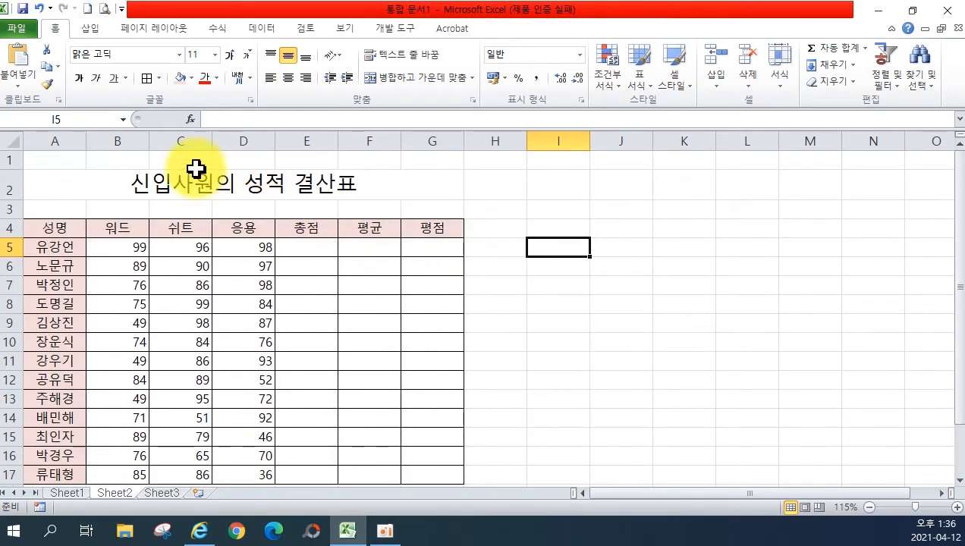
# Narrow the score columns B to D equally and reduce the height of the empty row 3.
pyautogui.moveTo(123, 141); pyautogui.dragTo(264, 144)
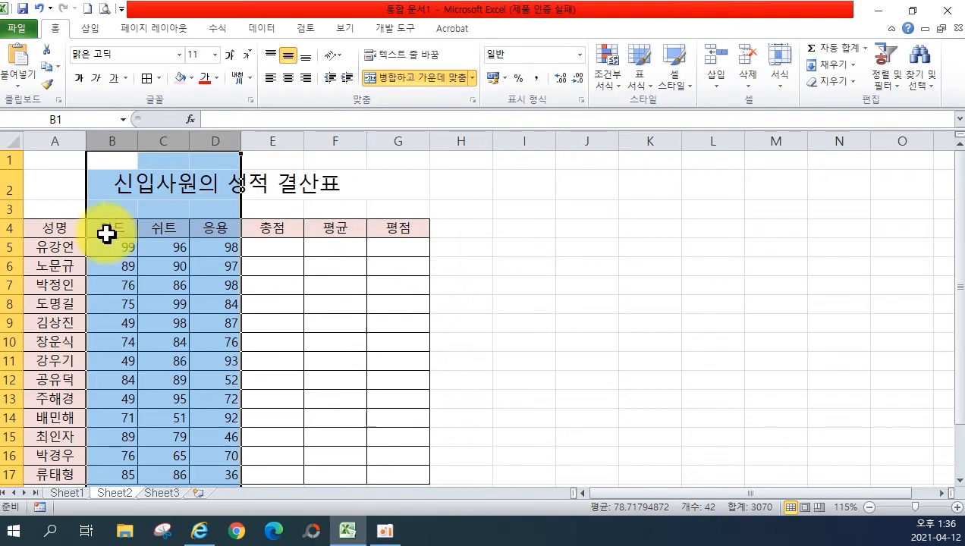
pyautogui.click(403, 231)
pyautogui.moveTo(18, 219); pyautogui.dragTo(18, 210)
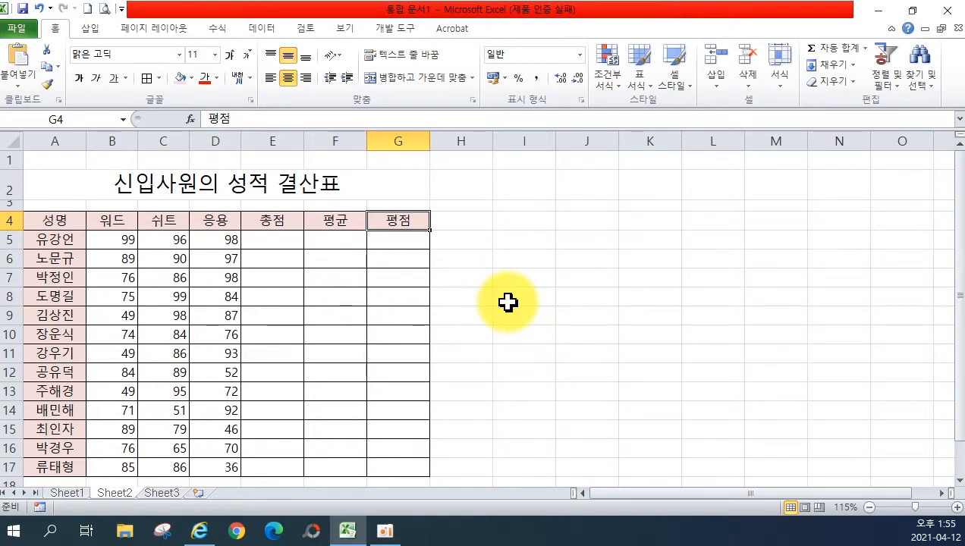
# Enter a trial total formula =B5+C5+D5 in cell E5 and clear the cell again.
pyautogui.click(265, 246)
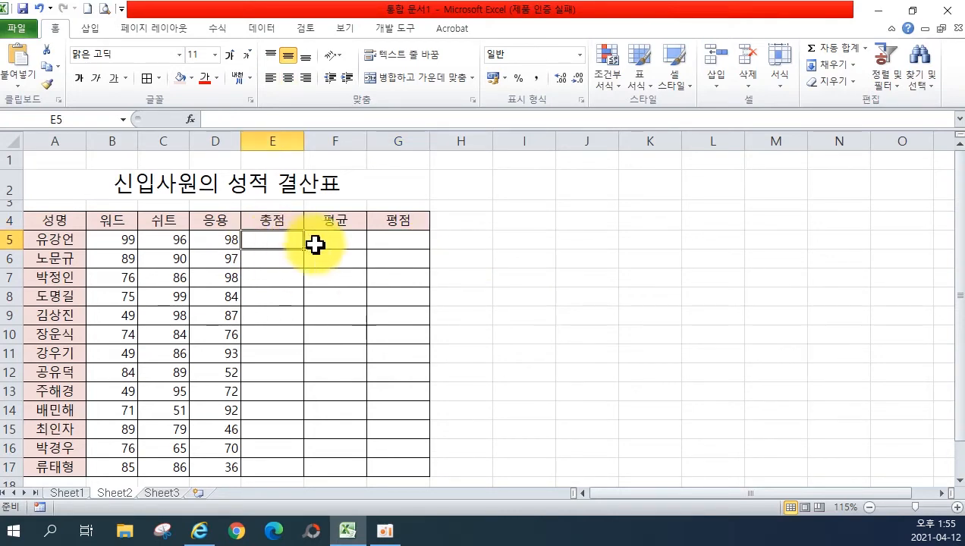
pyautogui.write('=')
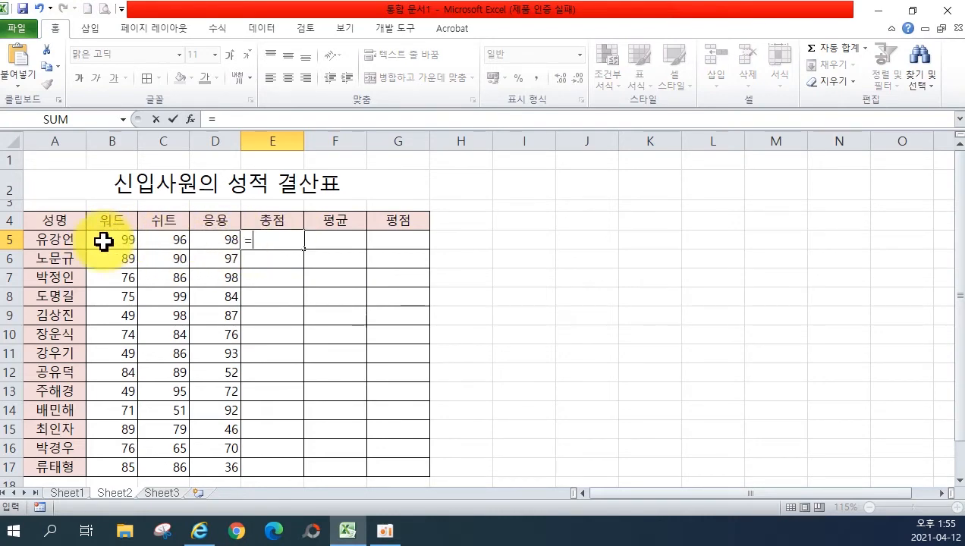
pyautogui.click(111, 240)
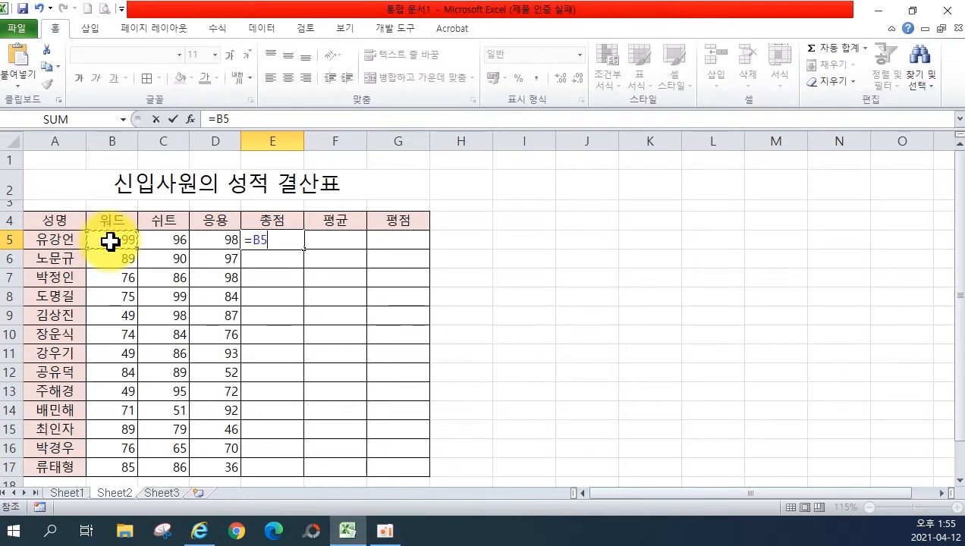
pyautogui.click(153, 241)
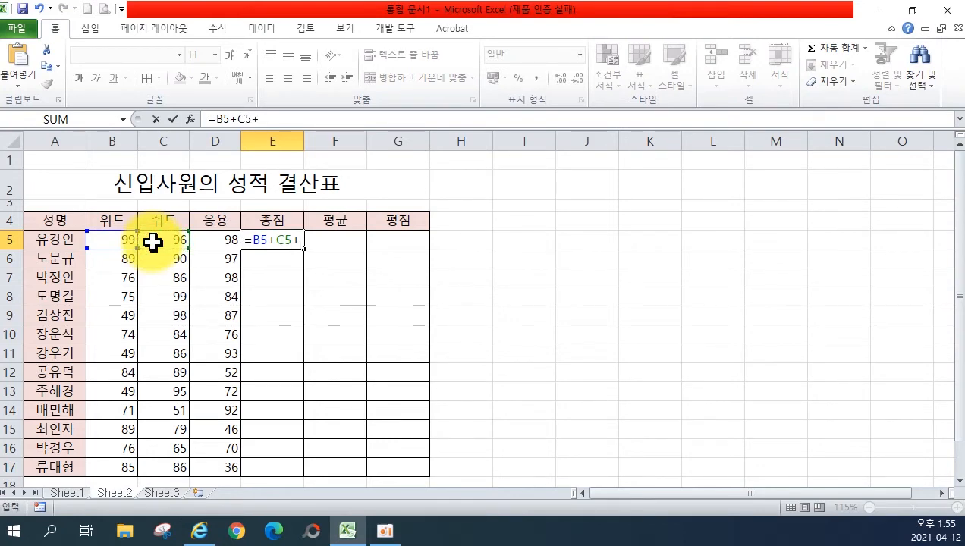
pyautogui.click(218, 241)
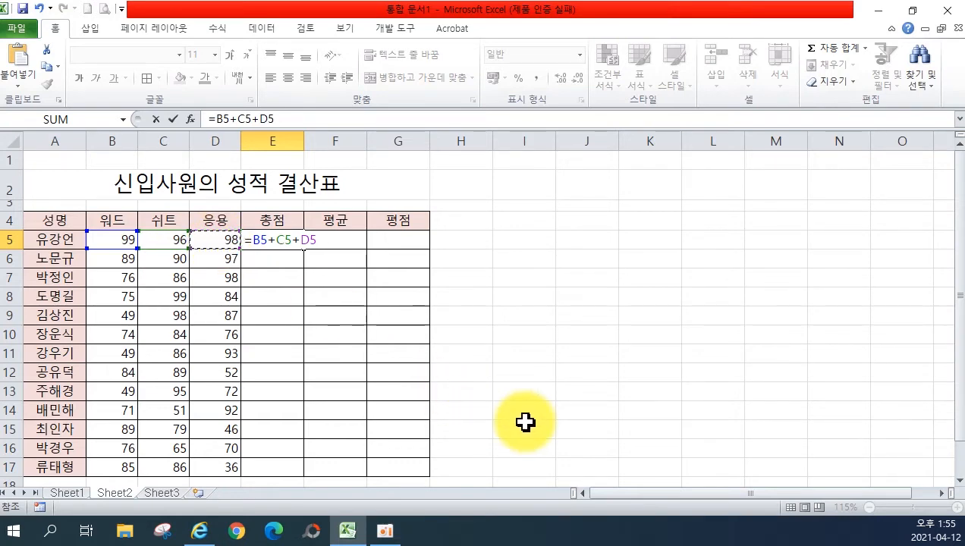
pyautogui.press('Return')
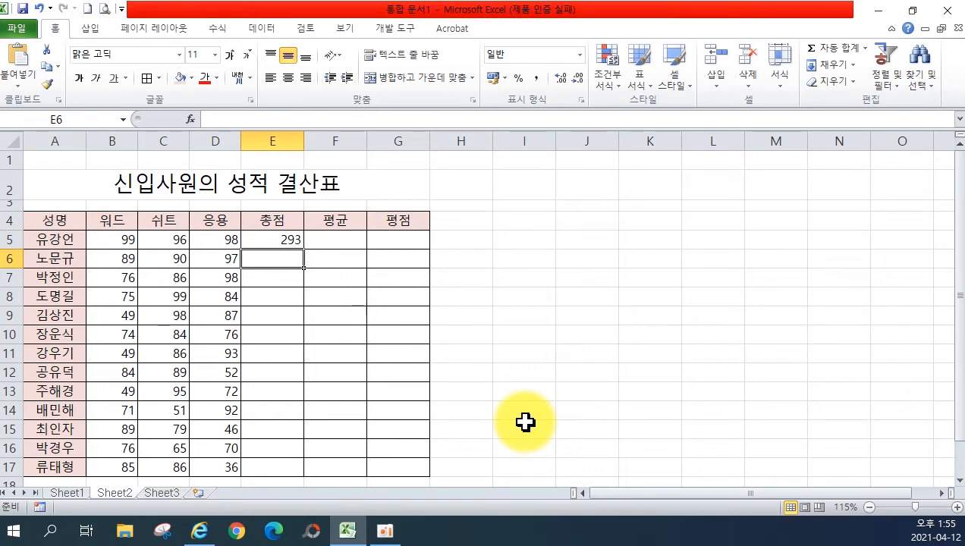
pyautogui.click(282, 241)
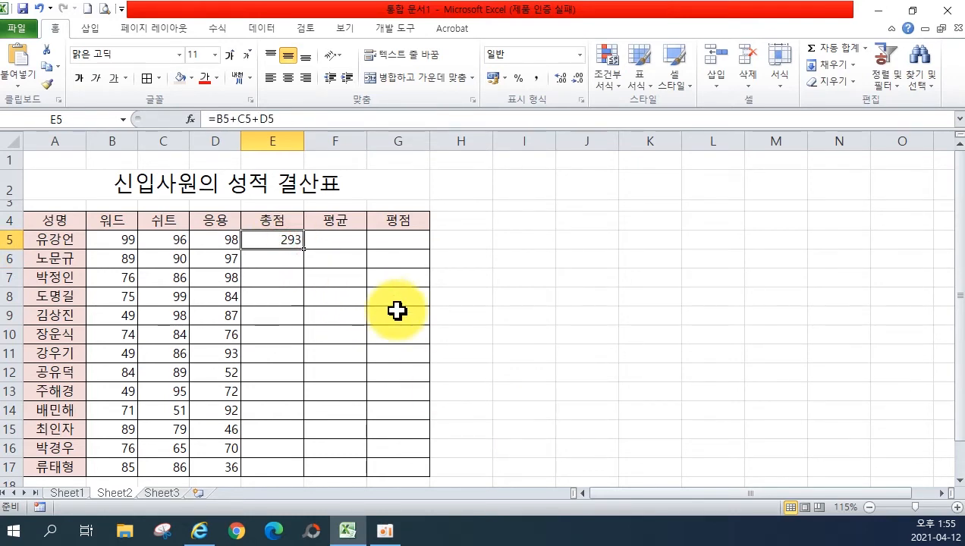
pyautogui.press('Delete')
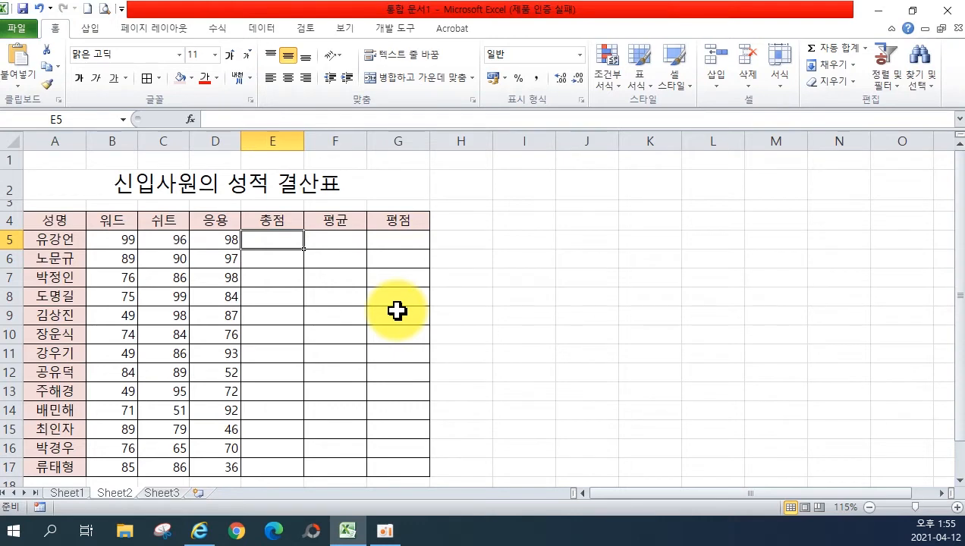
# Calculate the first employee's 총점 in cell E5 with the formula =B5+C5+D5.
pyautogui.write('=')
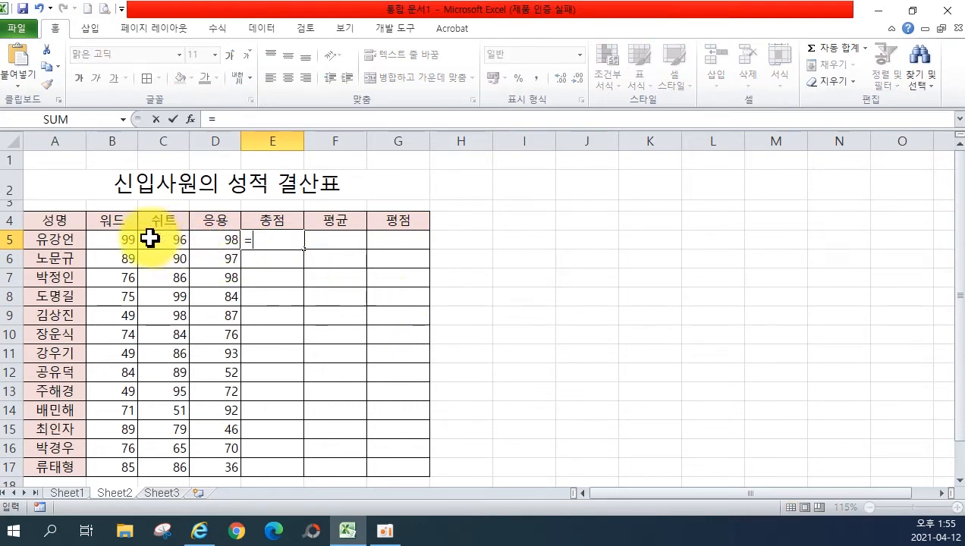
pyautogui.click(116, 240)
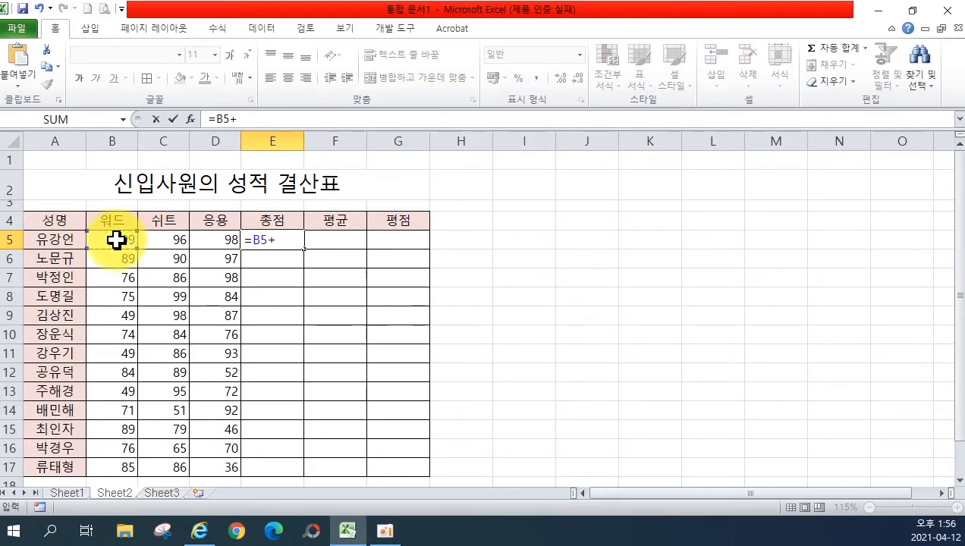
pyautogui.write('+')
pyautogui.click(154, 240)
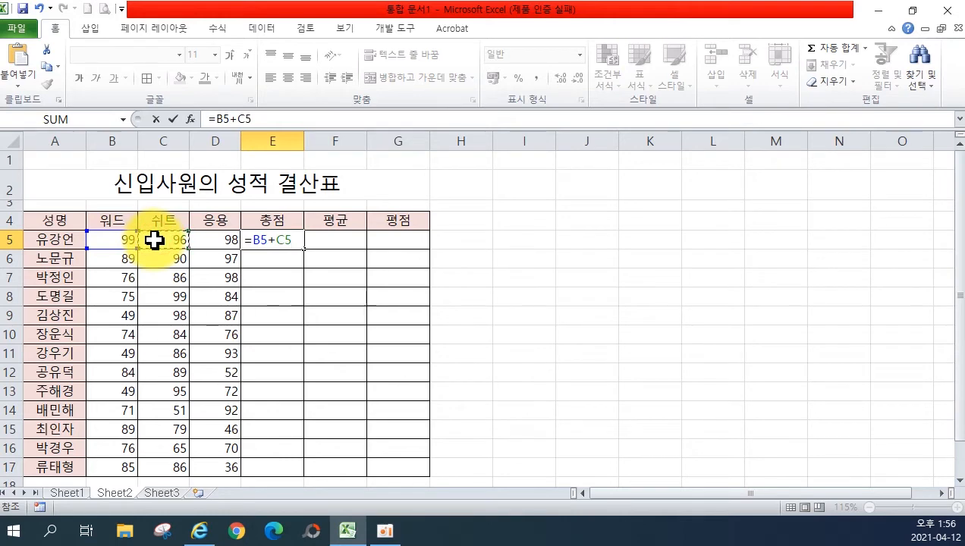
pyautogui.write('+')
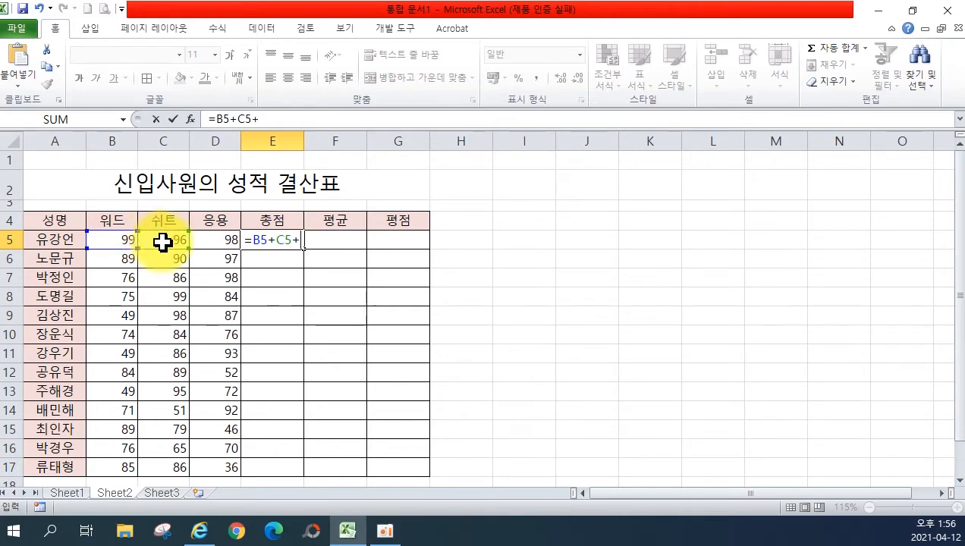
pyautogui.click(204, 241)
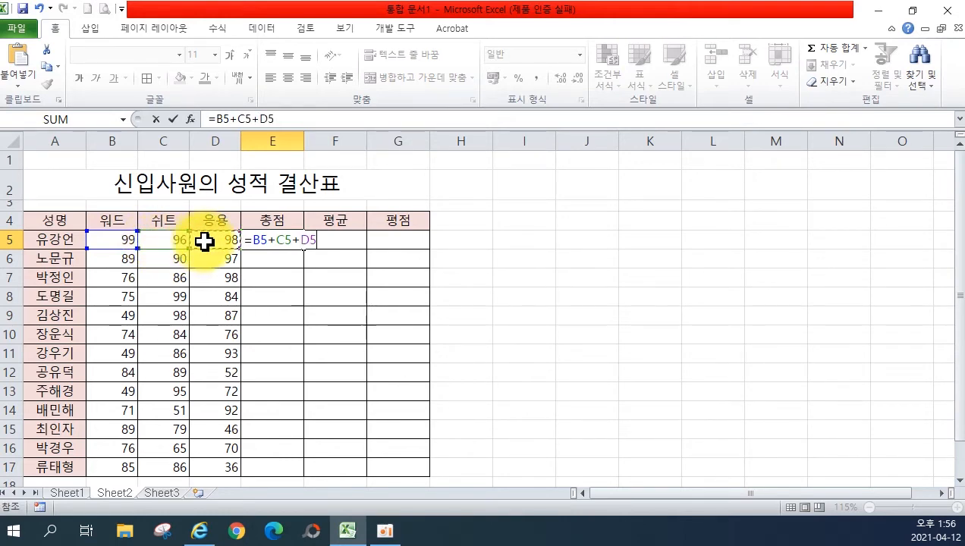
pyautogui.press('Return')
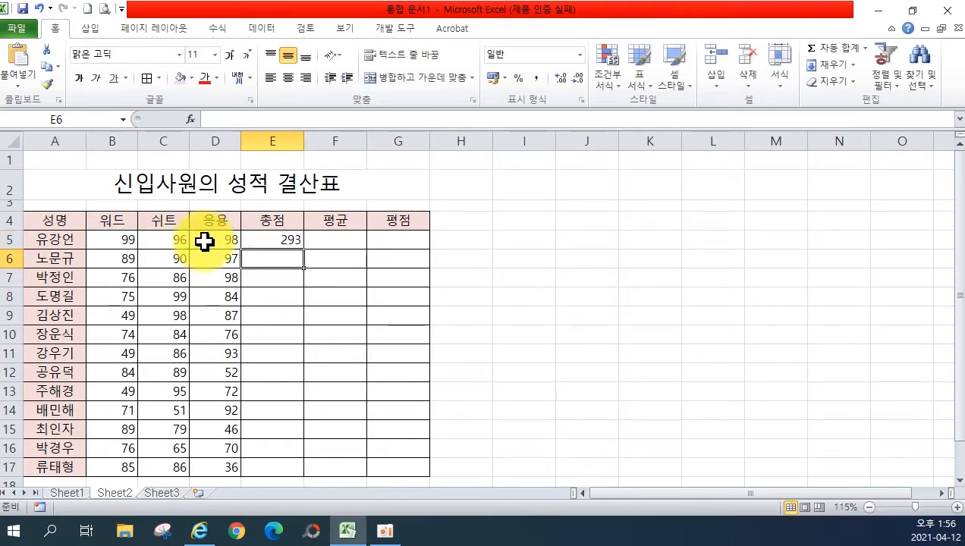
# Copy the 총점 formula from E5 down to E17 and open the formula in E6 for inspection.
pyautogui.click(262, 240)
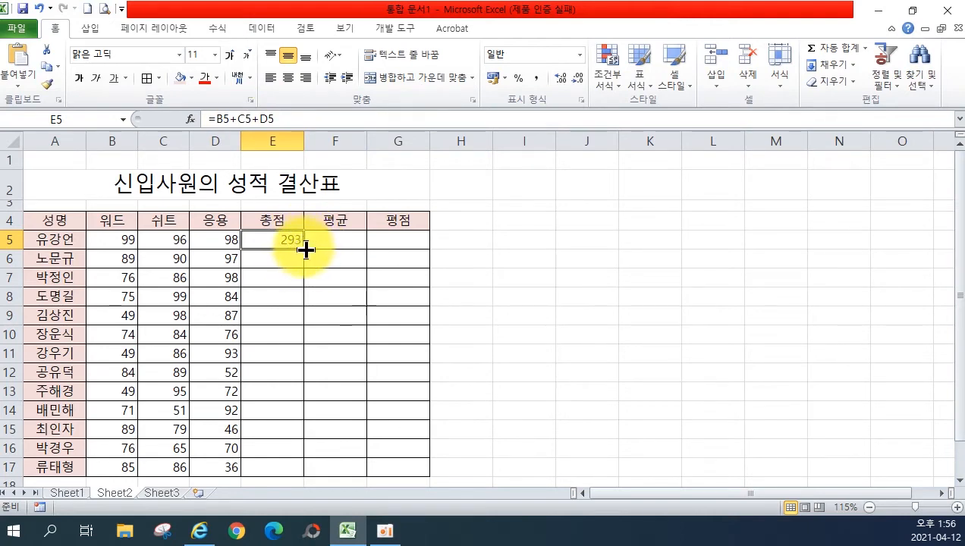
pyautogui.moveTo(303, 249); pyautogui.dragTo(308, 470)
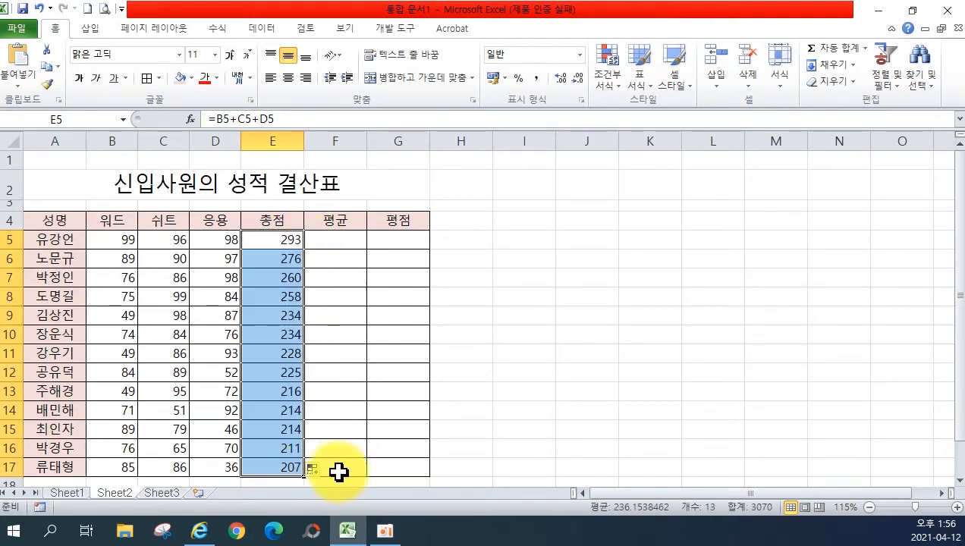
pyautogui.doubleClick(261, 259)
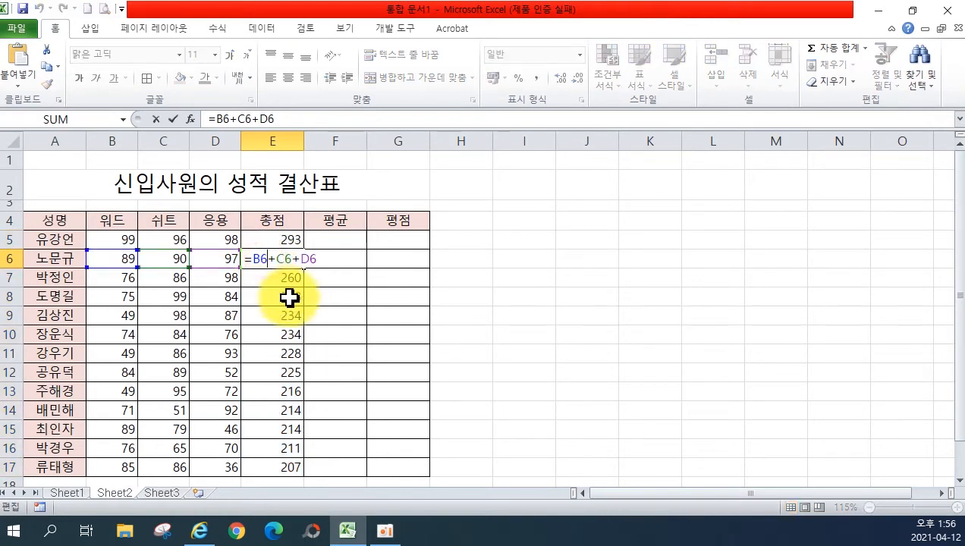
# Inspect the copied 총점 formulas in cells E7 and E8 to check which score cells each row adds.
pyautogui.press('Return')
pyautogui.doubleClick(269, 282)
pyautogui.press('Return')
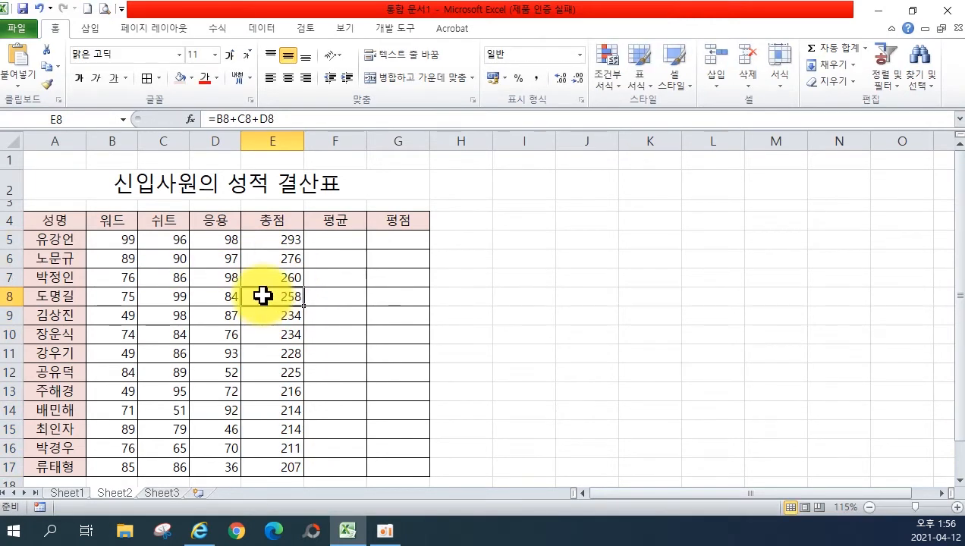
pyautogui.doubleClick(262, 296)
pyautogui.press('Return')
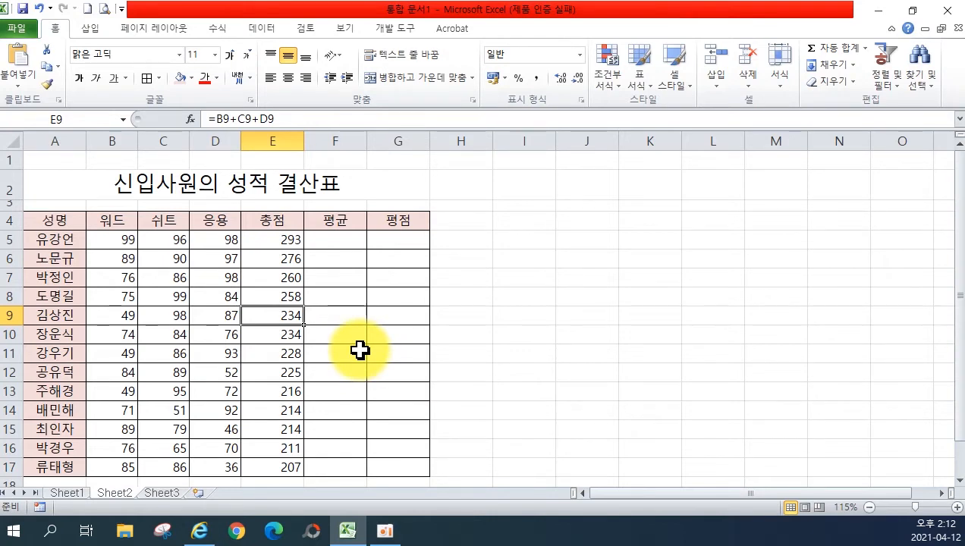
# Calculate the 평균 in cell F5 with the formula =E5/3 and copy it down to F17.
pyautogui.click(332, 241)
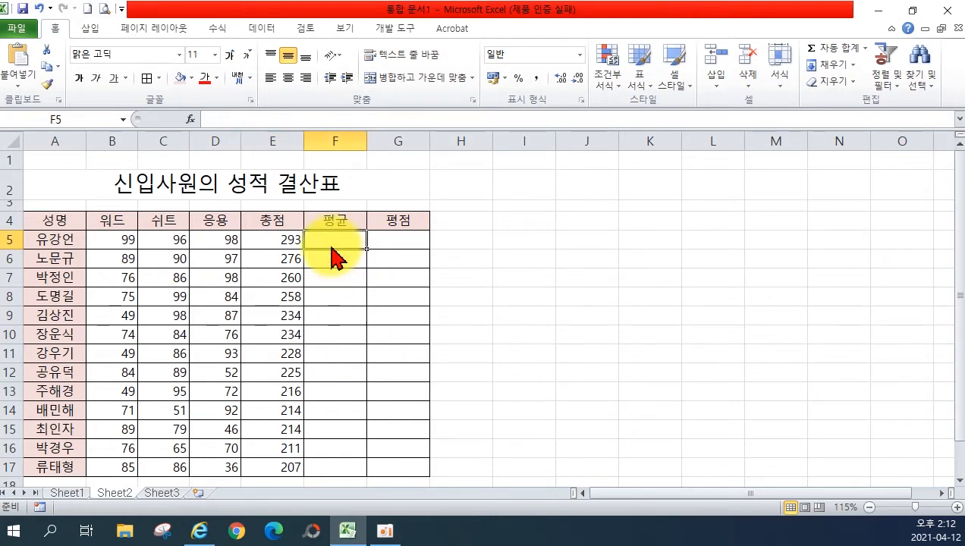
pyautogui.write('=')
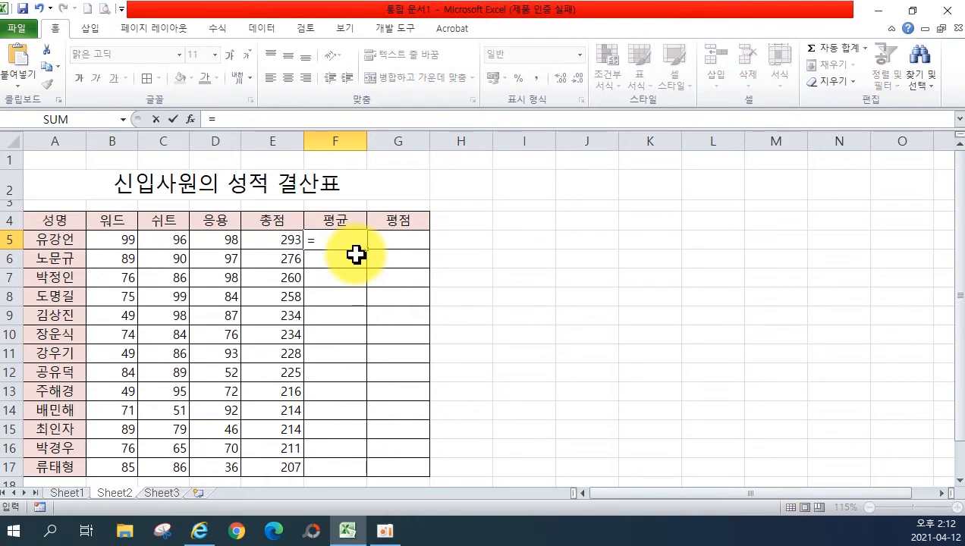
pyautogui.click(265, 243)
pyautogui.write('/3')
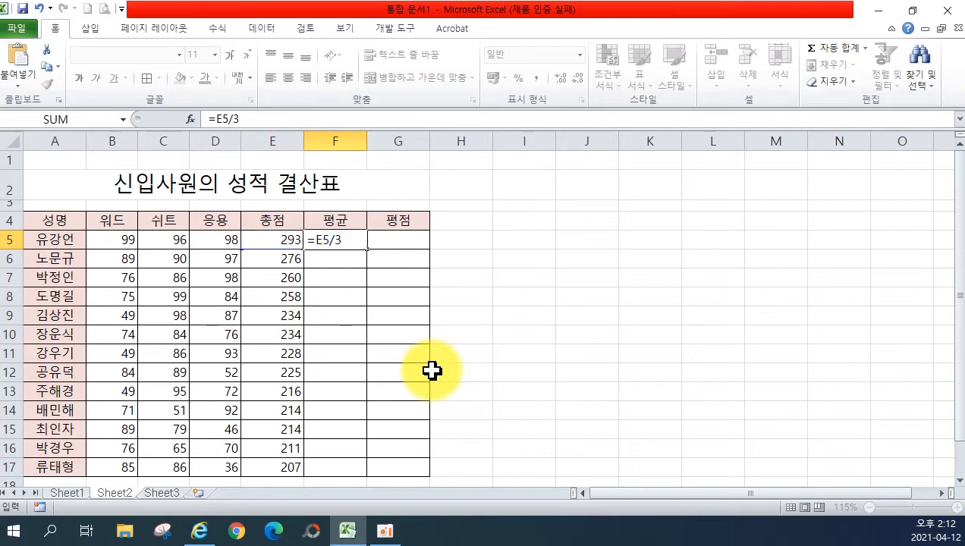
pyautogui.press('Return')
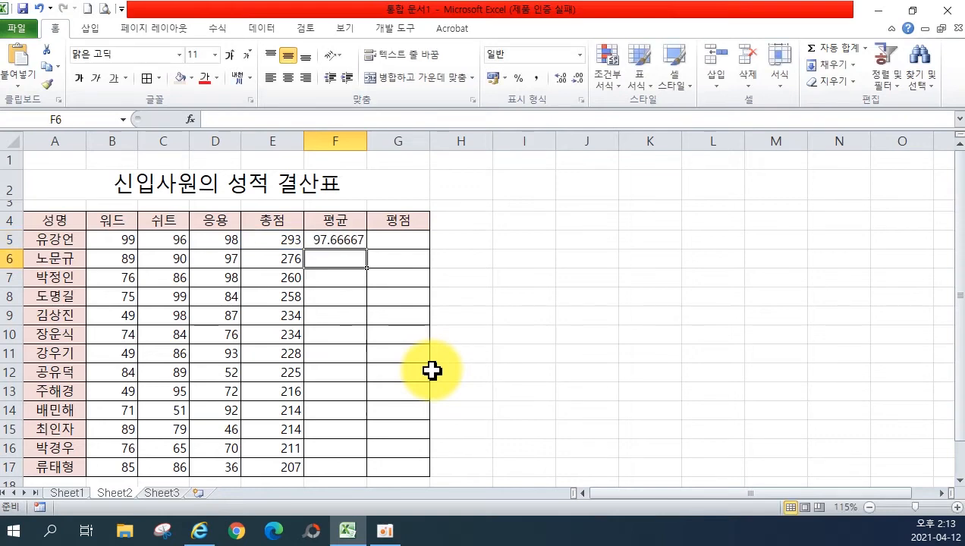
pyautogui.click(335, 239)
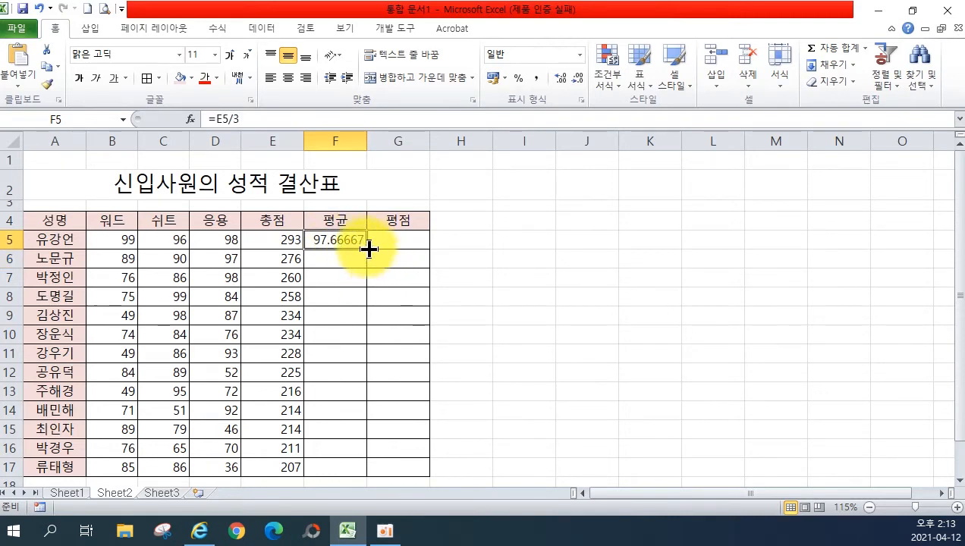
pyautogui.moveTo(368, 249); pyautogui.dragTo(363, 469)
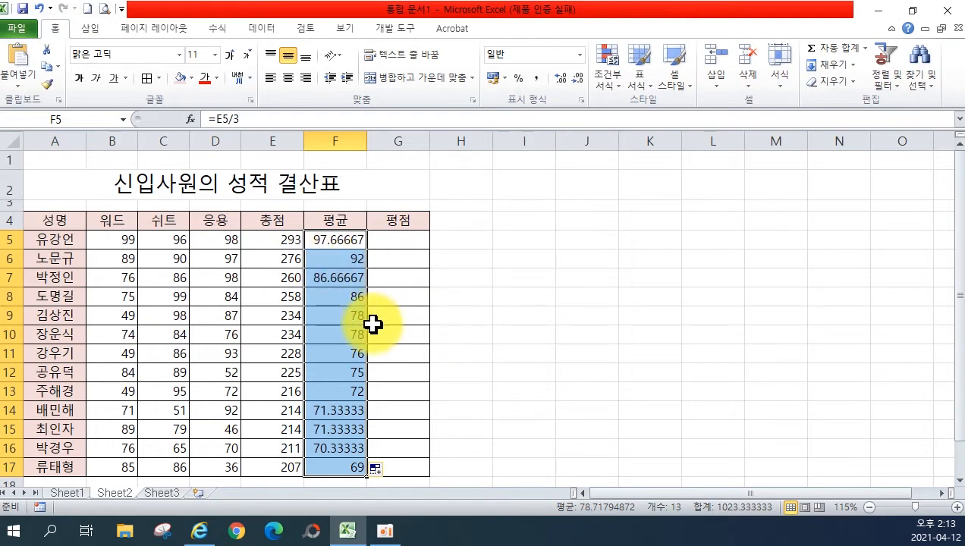
# Format the averages in F5:F17 to two decimal places and narrow column F slightly.
pyautogui.click(578, 85)
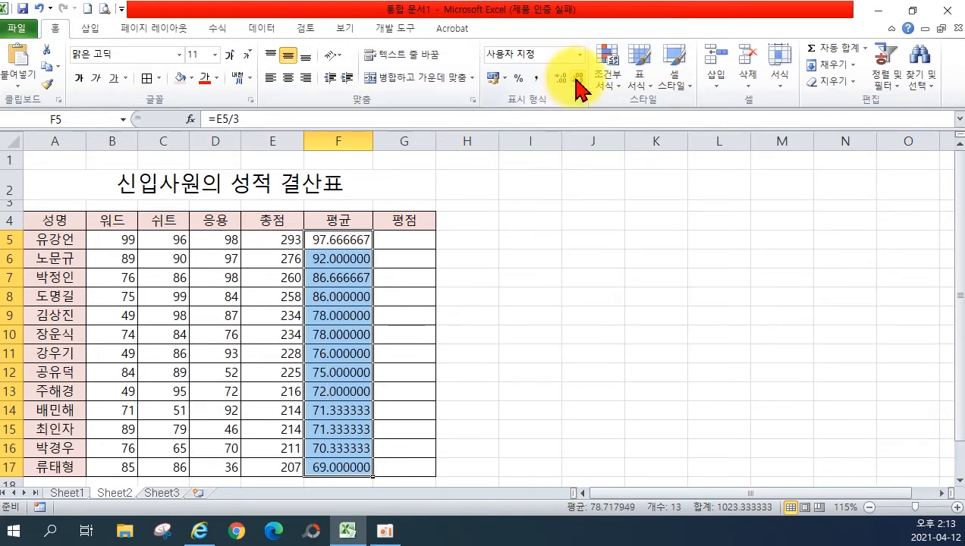
pyautogui.click(579, 79)
pyautogui.click(579, 79)
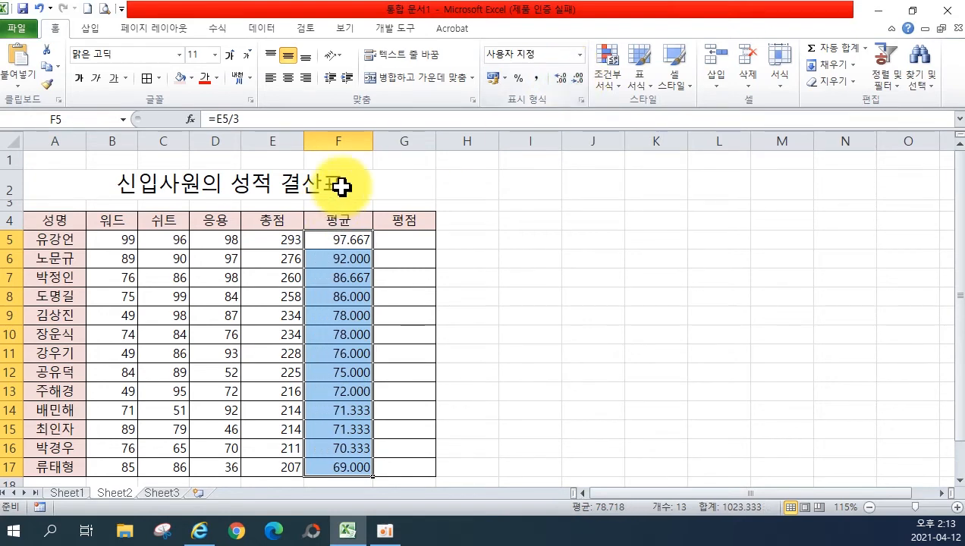
pyautogui.click(582, 82)
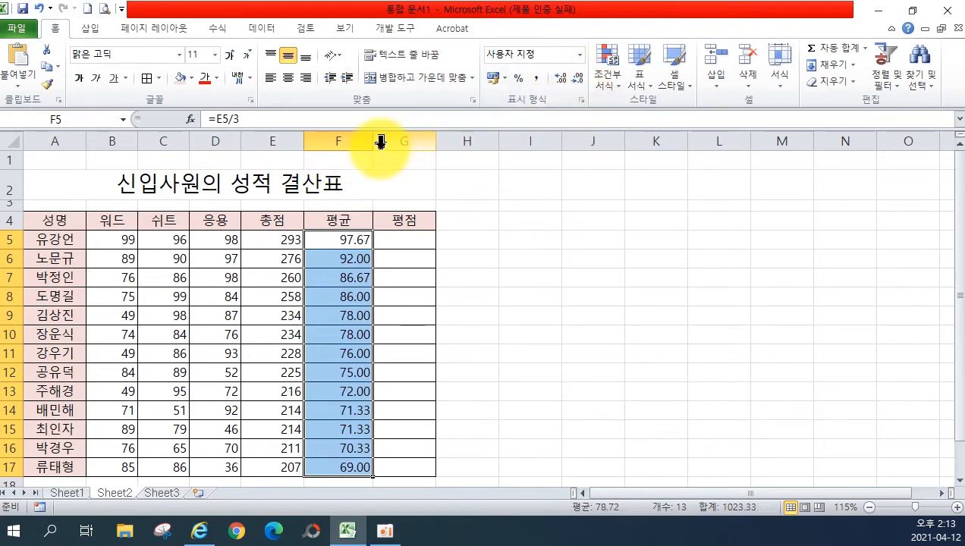
pyautogui.moveTo(372, 150); pyautogui.dragTo(362, 152)
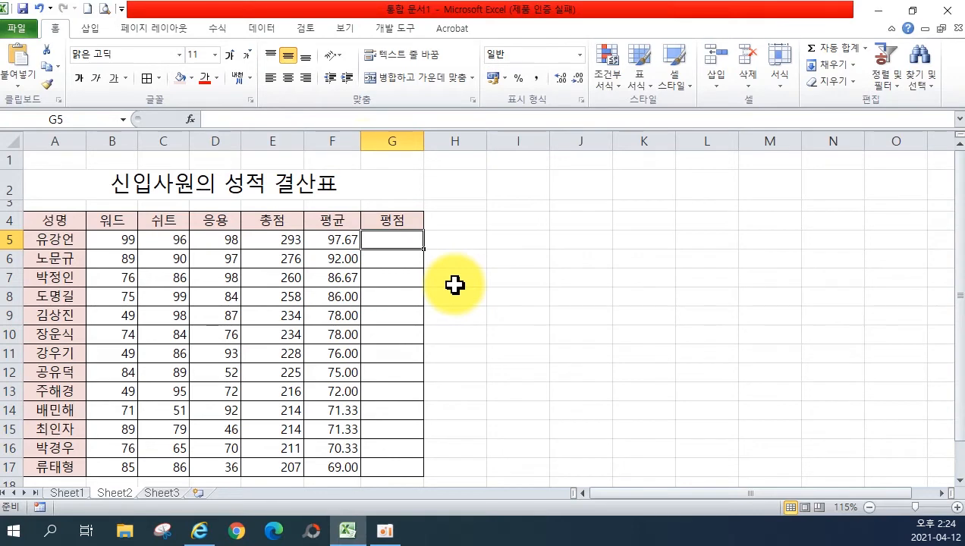
# Calculate the weighted 평점 in cell G5 with the formula =(B5*0.4)+(C5*0.3)+(D5*0.3).
pyautogui.write('=(')
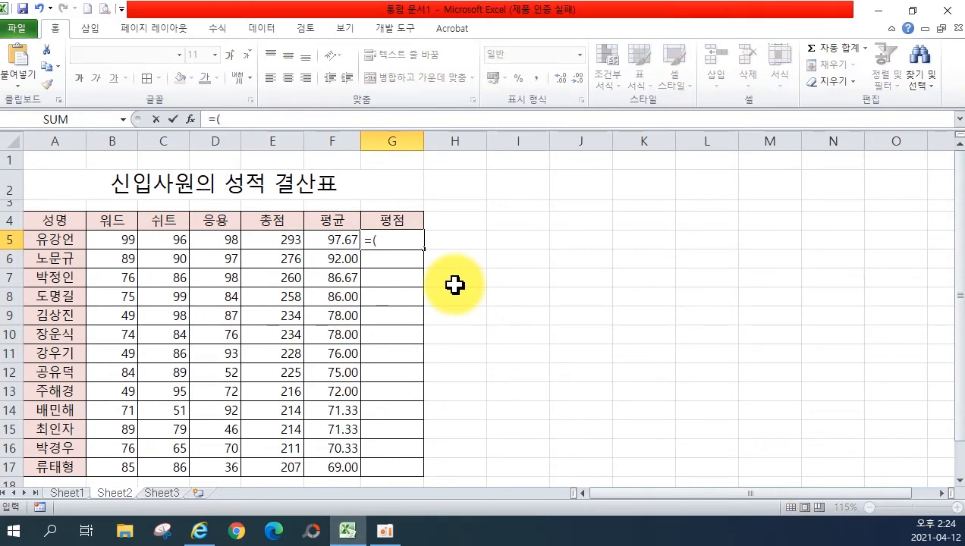
pyautogui.click(111, 240)
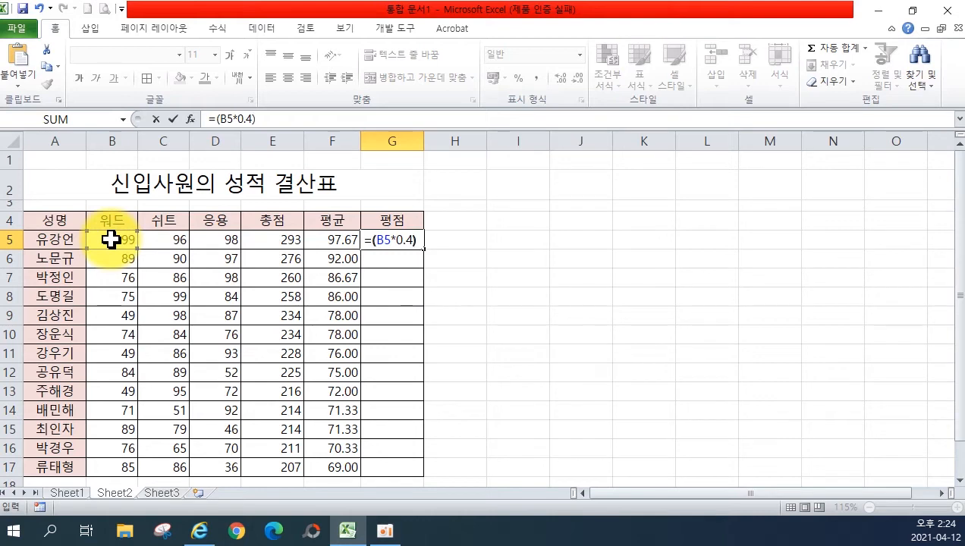
pyautogui.write('+(')
pyautogui.click(162, 239)
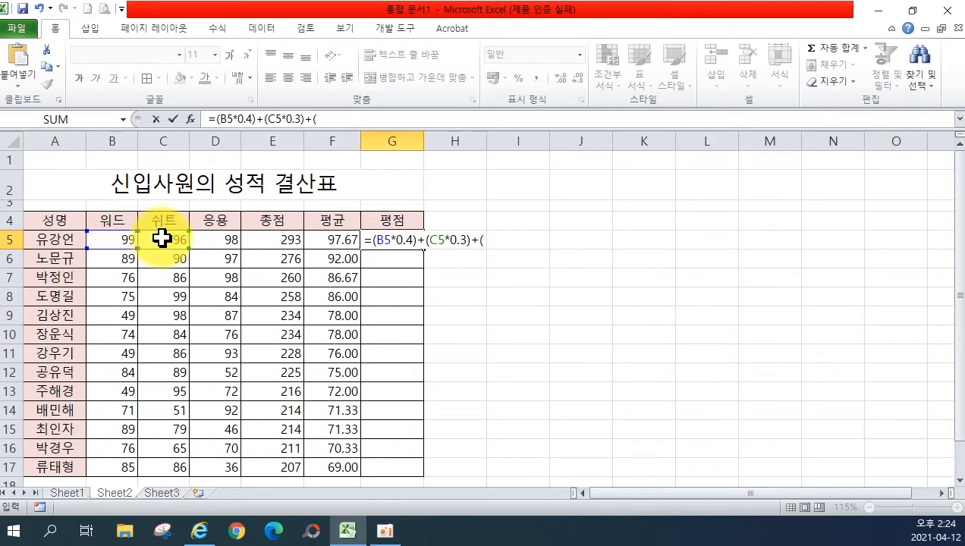
pyautogui.click(212, 240)
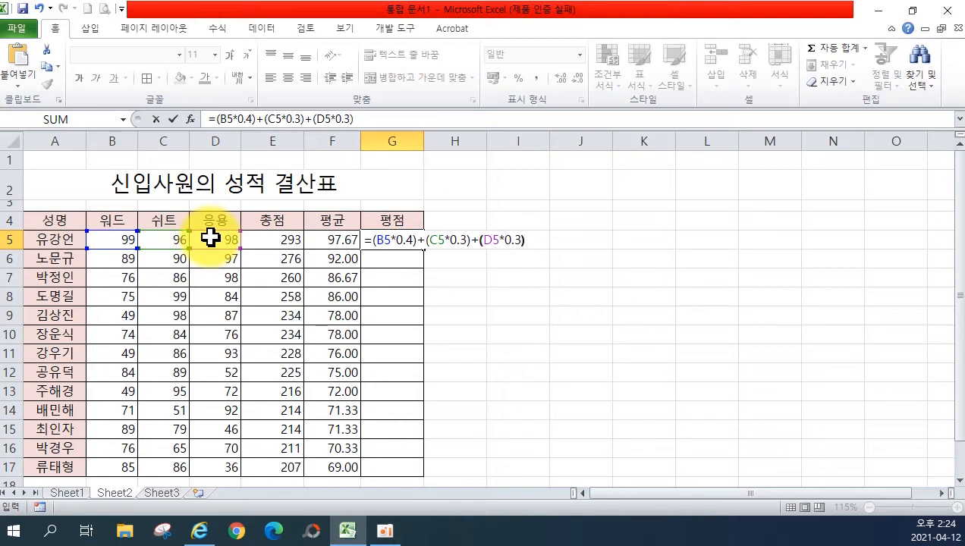
pyautogui.write('*0.3)')
pyautogui.press('Return')
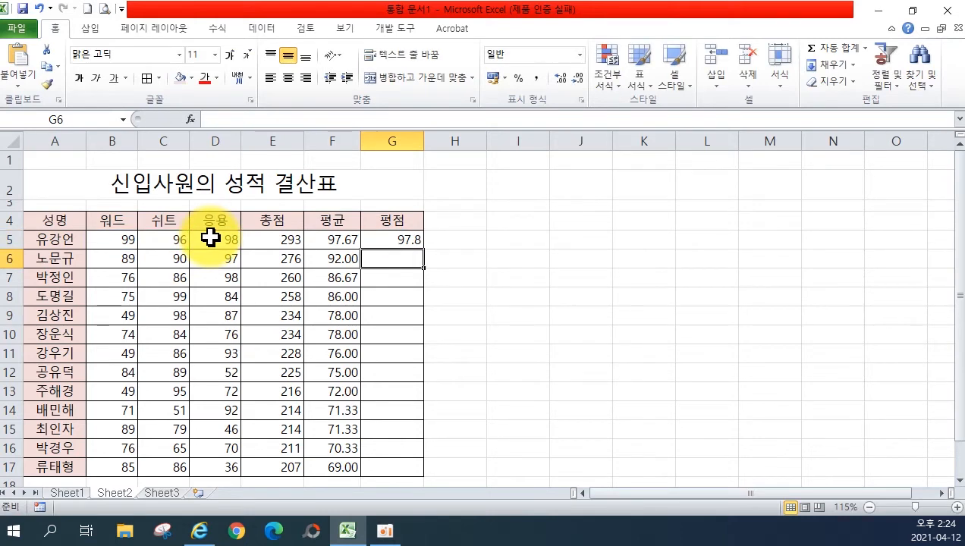
# Copy the 평점 formula from G5 down to G17 and rename Sheet2 as 성적결산표.
pyautogui.click(395, 240)
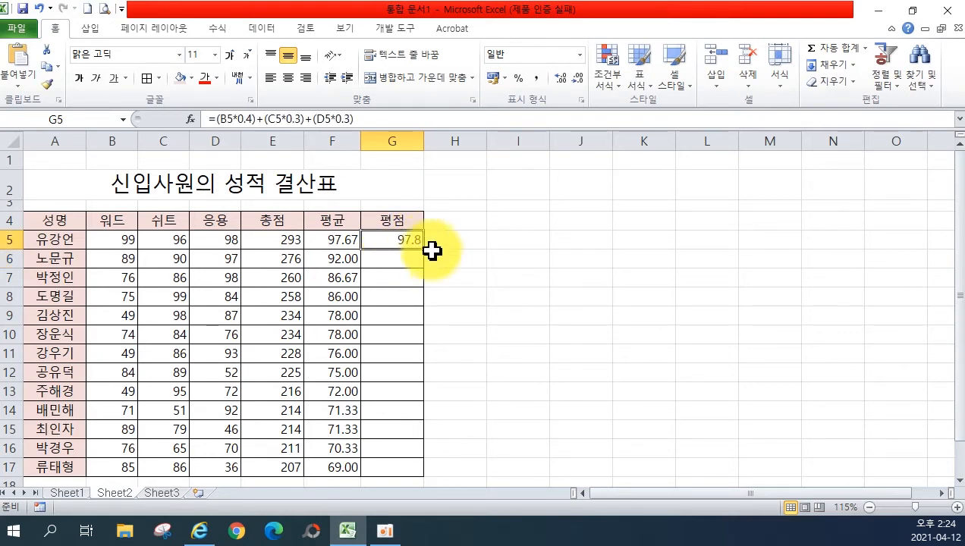
pyautogui.moveTo(426, 249); pyautogui.dragTo(419, 472)
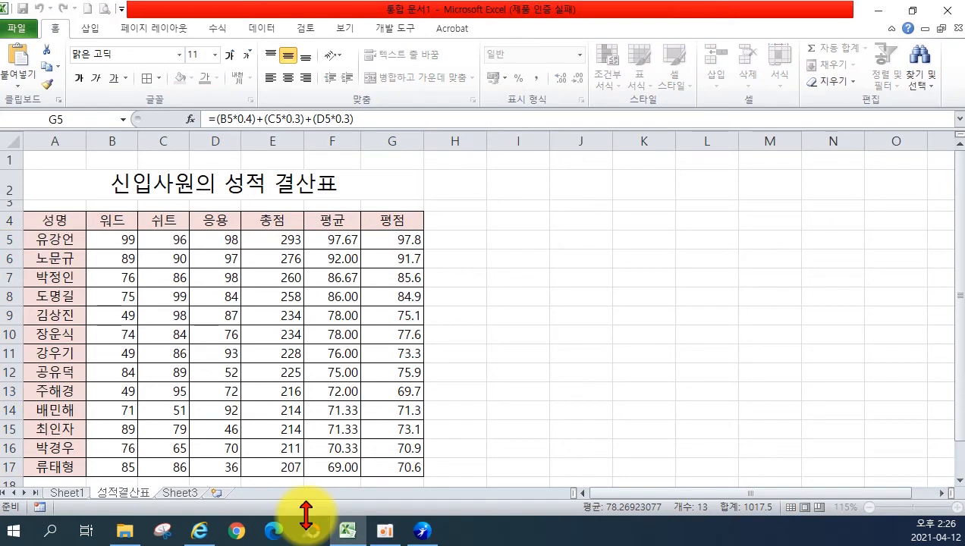
pyautogui.press('Return')
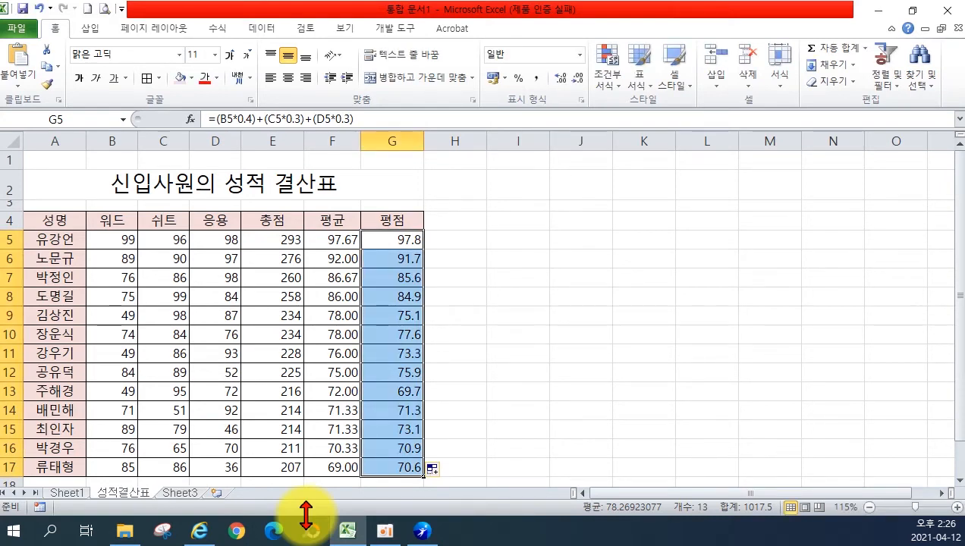
pyautogui.click(562, 409)
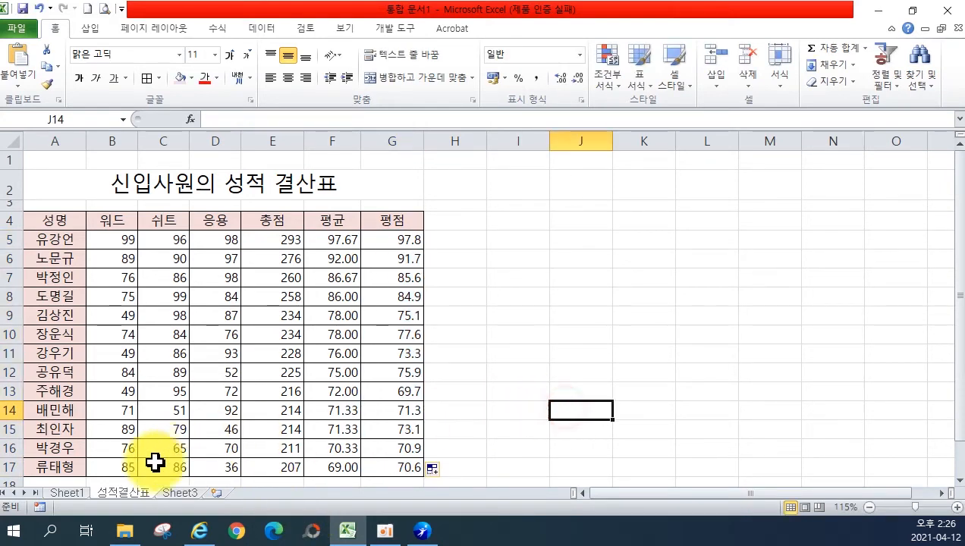
# Enter the title 2사분기 수출 내역 in cell A2 of Sheet3.
pyautogui.click(178, 494)
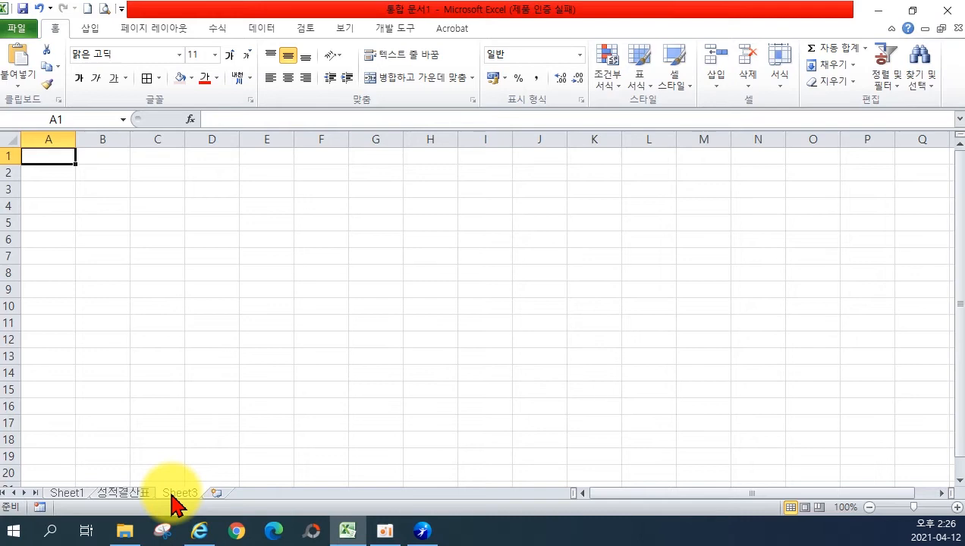
pyautogui.click(53, 174)
pyautogui.write('2사분기')
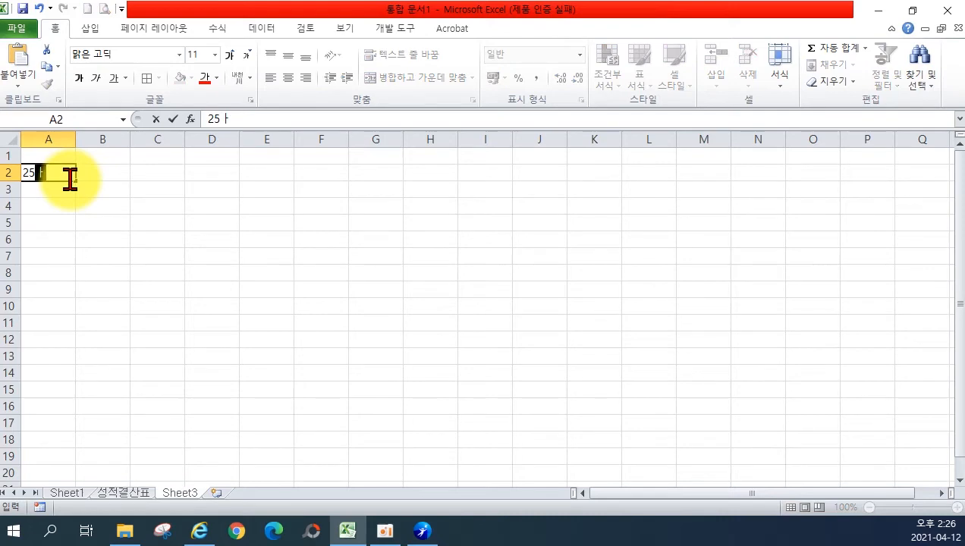
pyautogui.write(' 수출 내역')
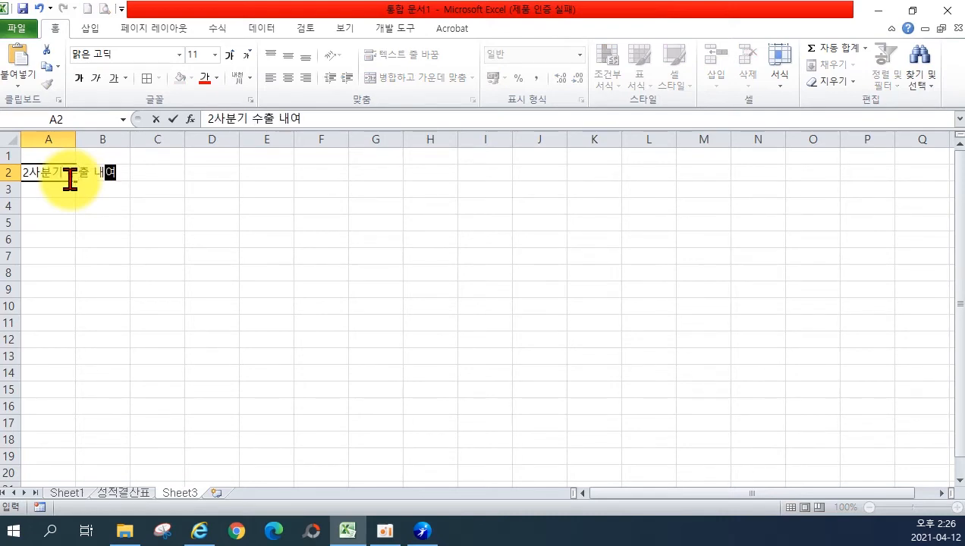
pyautogui.press('Return')
pyautogui.press('Return')
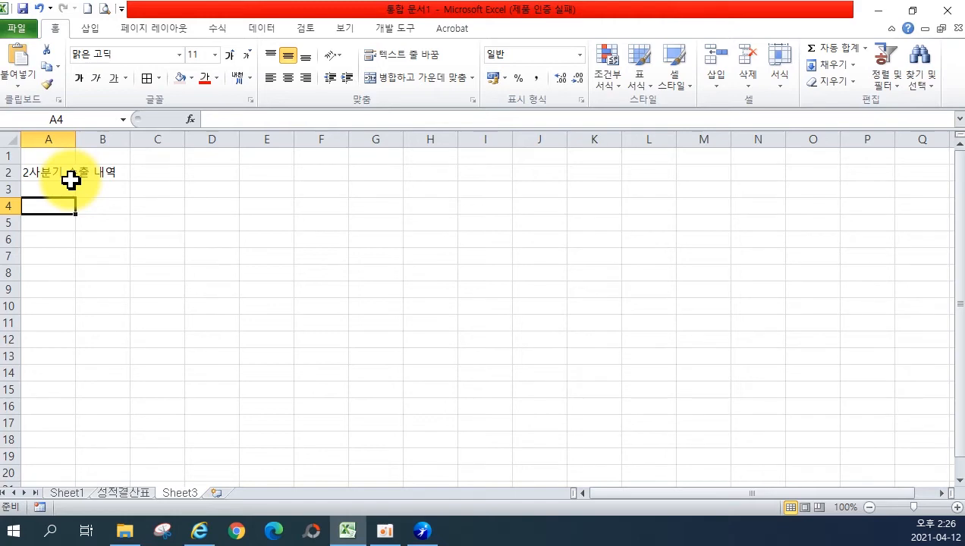
# Enter the exchange rate label 환율 : in cell F3 and the value 1250 in G3.
pyautogui.press('Right')
pyautogui.press('Right')
pyautogui.press('Right')
pyautogui.press('Up')
pyautogui.press('Right')
pyautogui.press('Right')
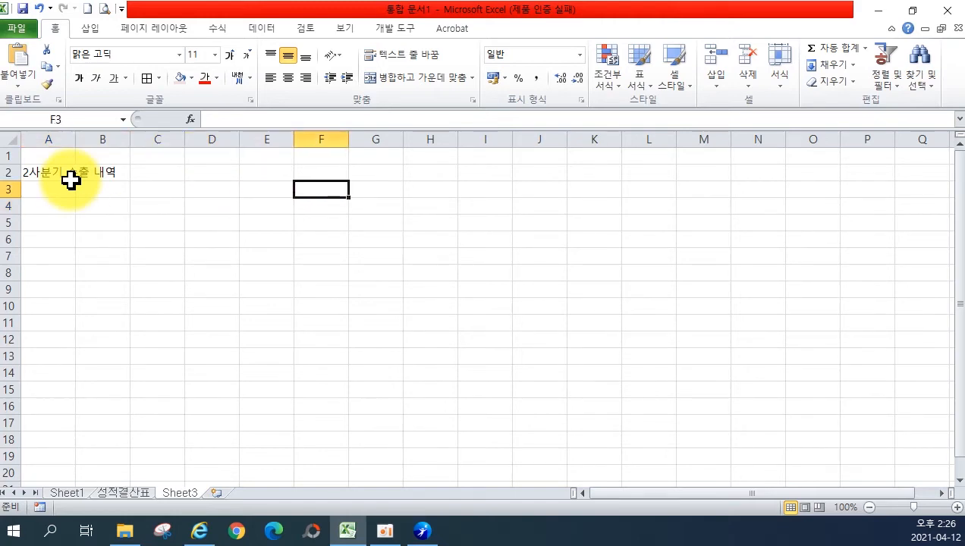
pyautogui.write('환ㅇ')
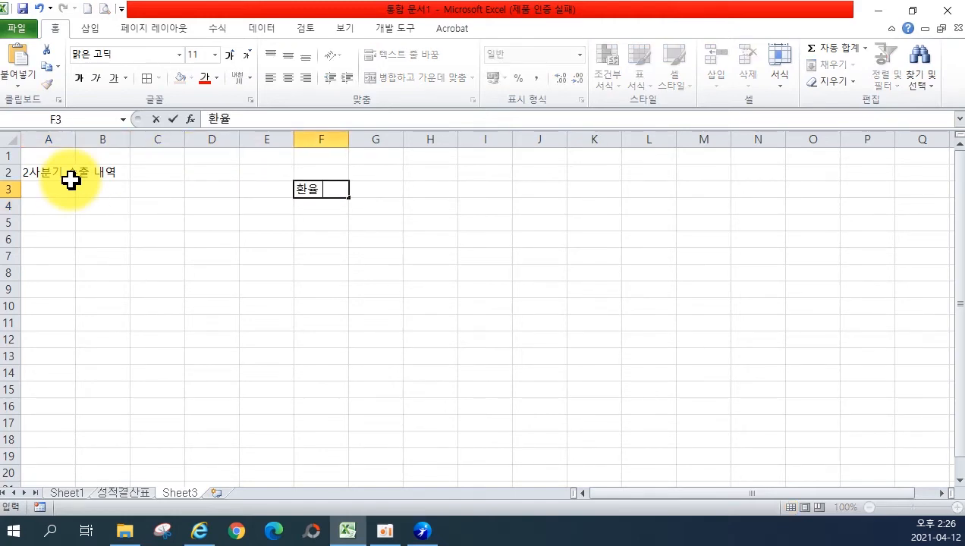
pyautogui.write(' :')
pyautogui.press('Right')
pyautogui.write('12')
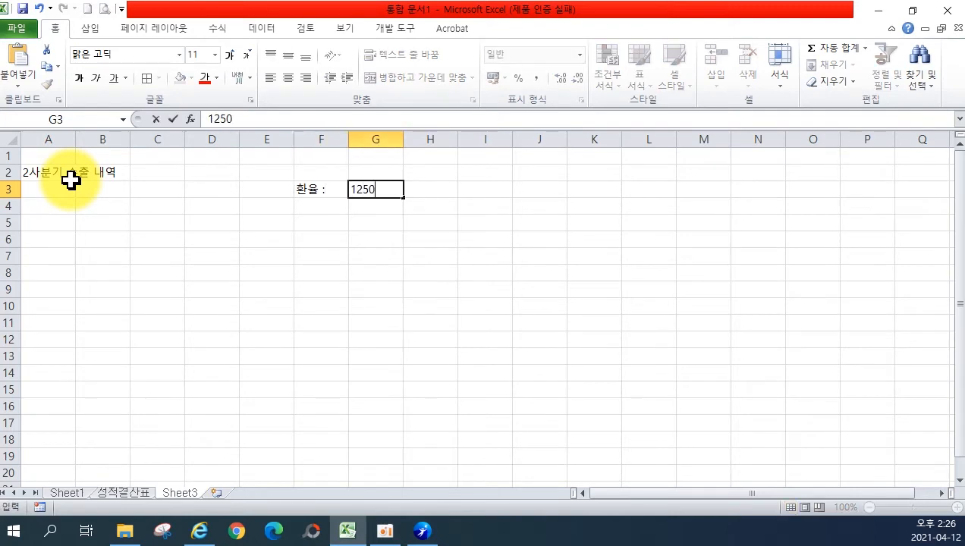
pyautogui.press('Return')
# Enter the column header 종류 in cell A5.
pyautogui.press('Left')
pyautogui.press('Left')
pyautogui.press('Left')
pyautogui.press('Left')
pyautogui.press('Left')
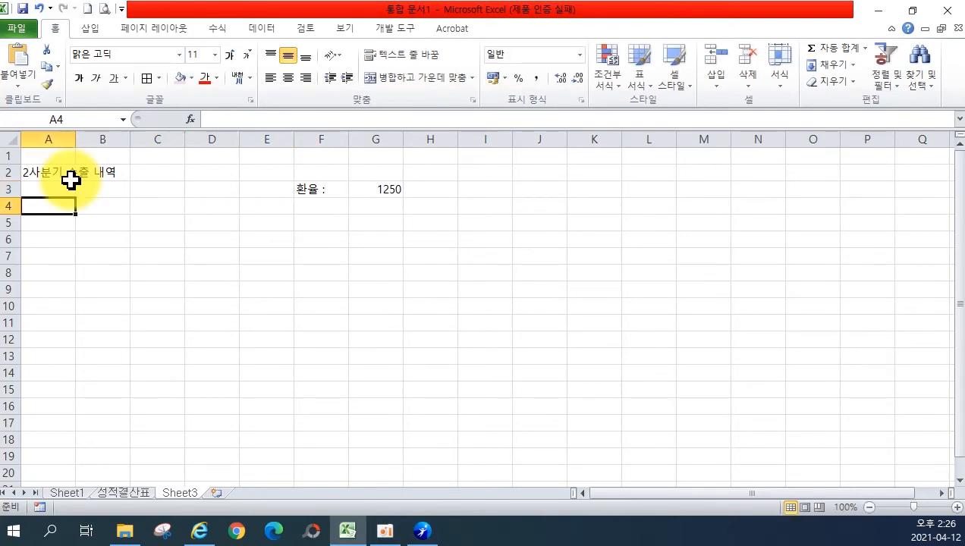
pyautogui.press('Down')
pyautogui.write('종류')
pyautogui.press('Return')
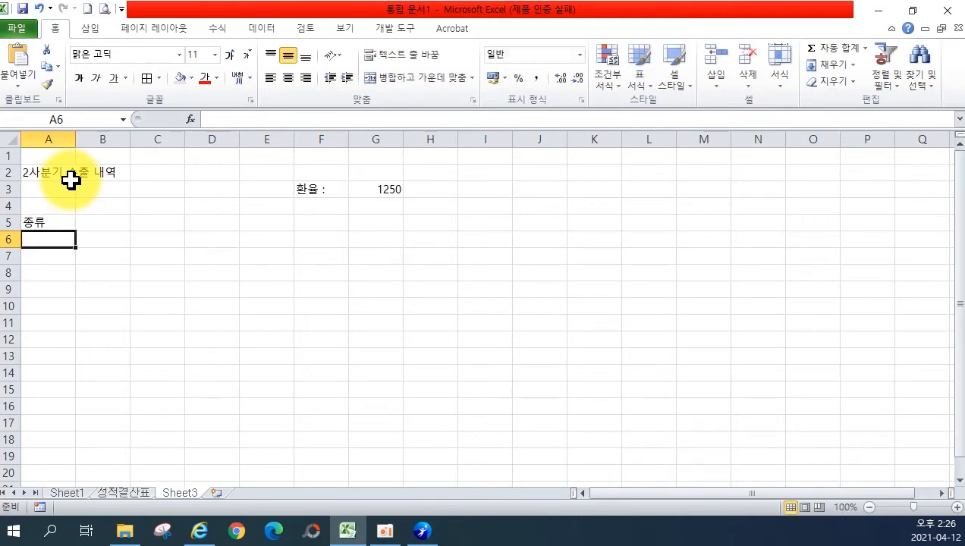
# List the paper types 백상지1, 백상지2, 아트지 and 판지 in cells A6 to A9.
pyautogui.write('백상지1')
pyautogui.press('Return')
pyautogui.write('백상지2')
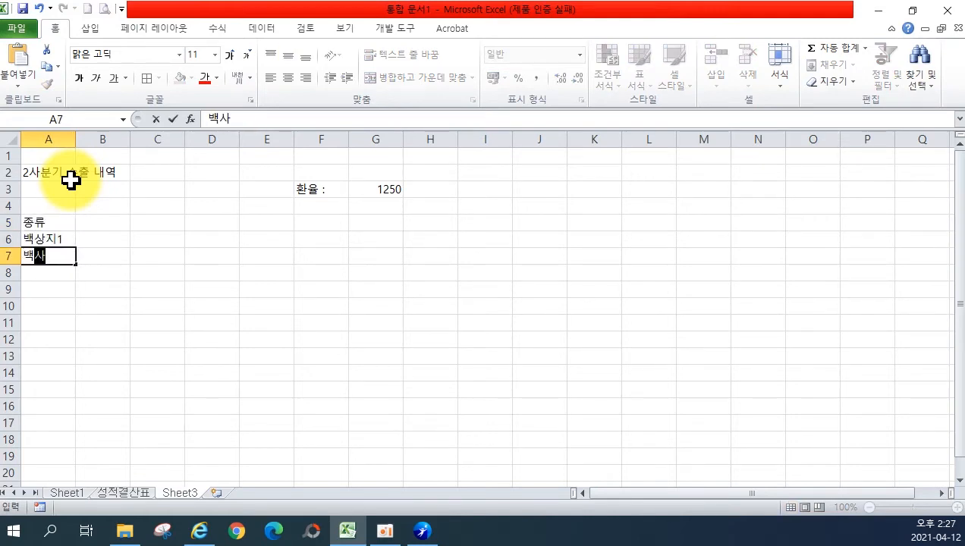
pyautogui.press('Return')
pyautogui.write('아트지')
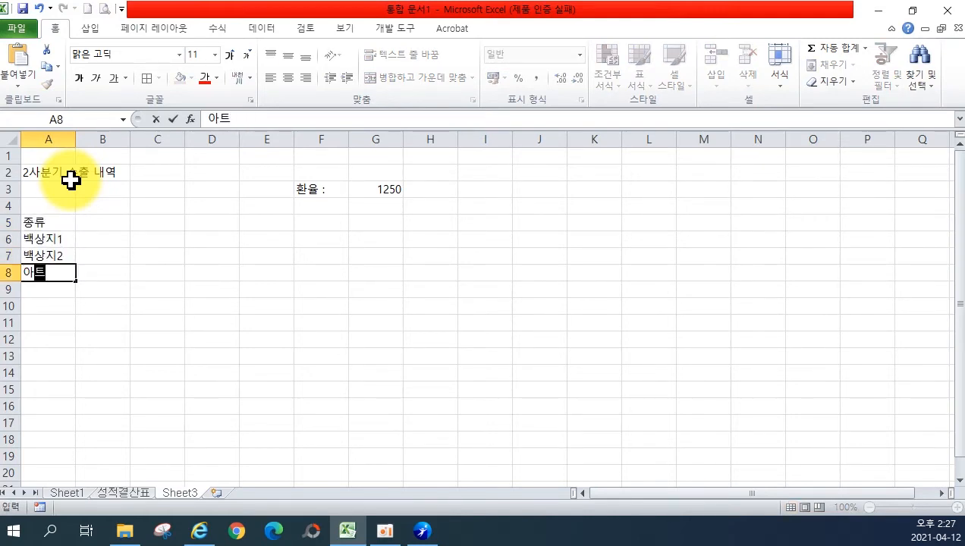
pyautogui.press('Return')
pyautogui.write('판지')
pyautogui.press('Return')
# List the paper types 신문용지, 감열지, 골판지1 and 골판지2 in cells A10 to A13, and the row label 합계 in A14.
pyautogui.write('신문용지')
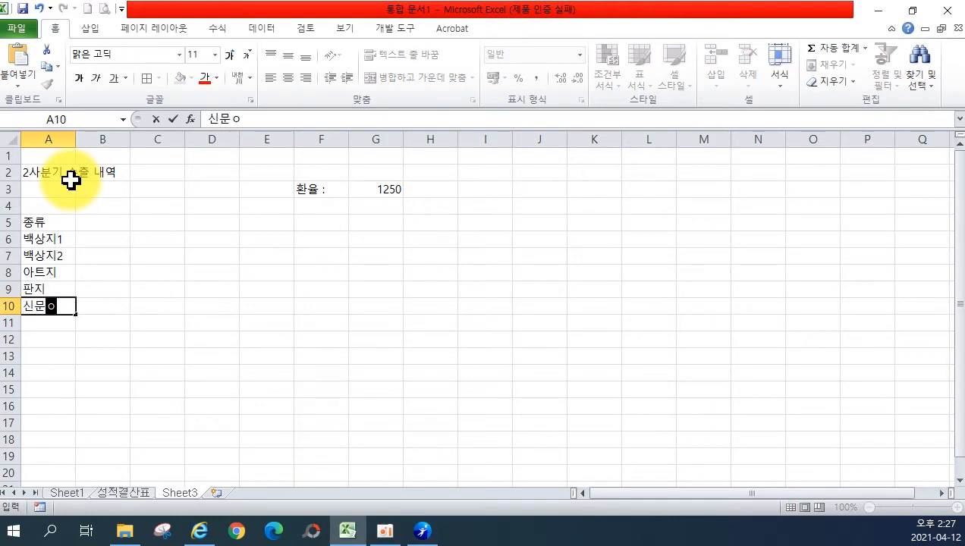
pyautogui.press('Return')
pyautogui.write('감열지')
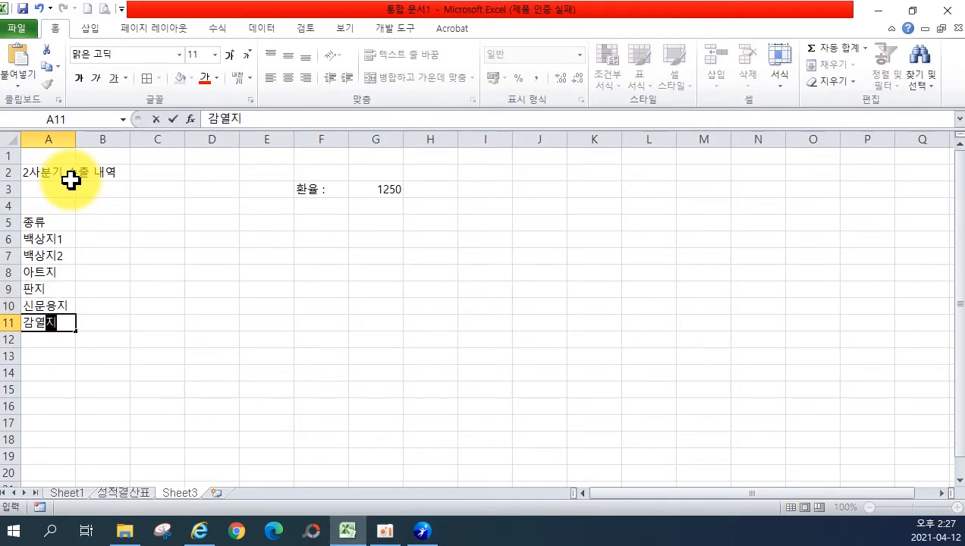
pyautogui.press('Return')
pyautogui.write('골판지1')
pyautogui.press('Return')
pyautogui.write('골판지2')
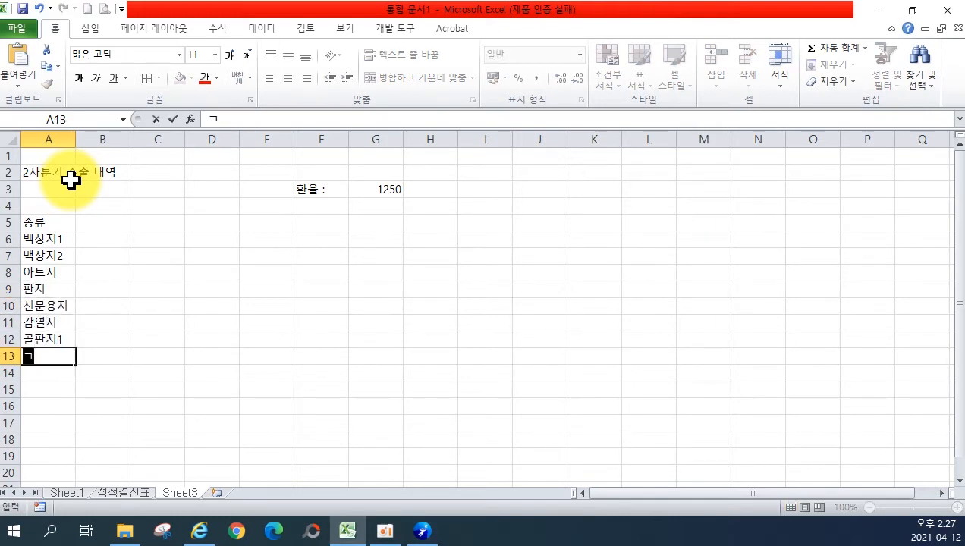
pyautogui.press('Return')
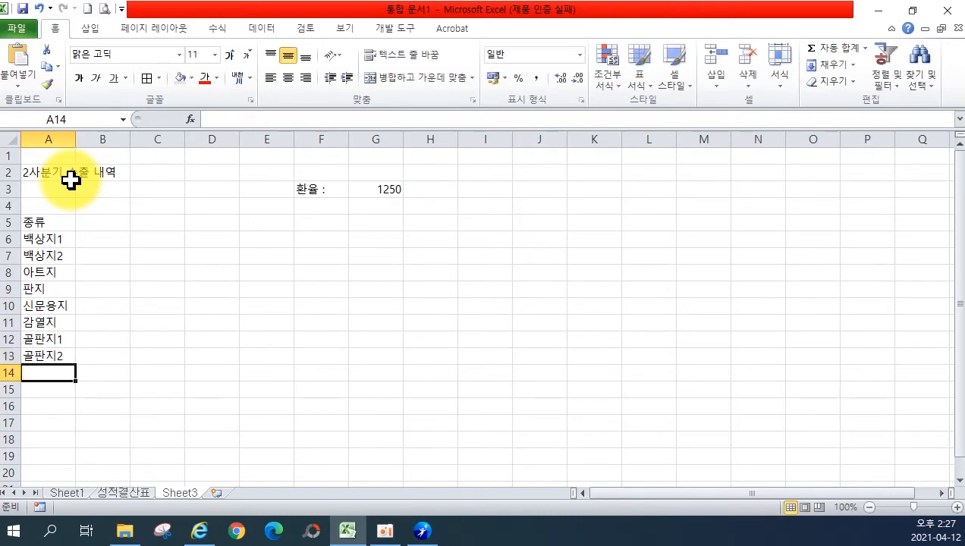
pyautogui.write('합계')
pyautogui.press('Return')
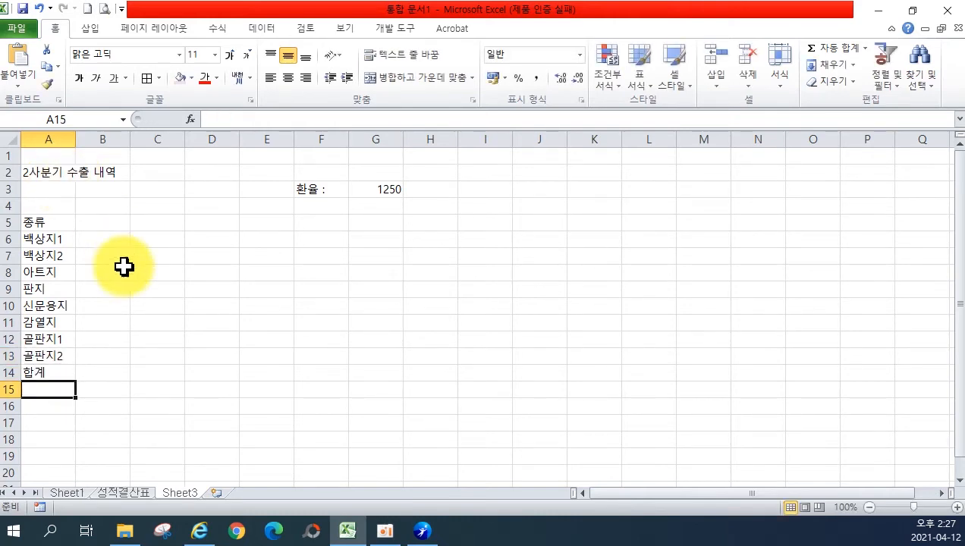
# Enter the column header 단가($) in cell B5.
pyautogui.click(103, 221)
pyautogui.write('단가')
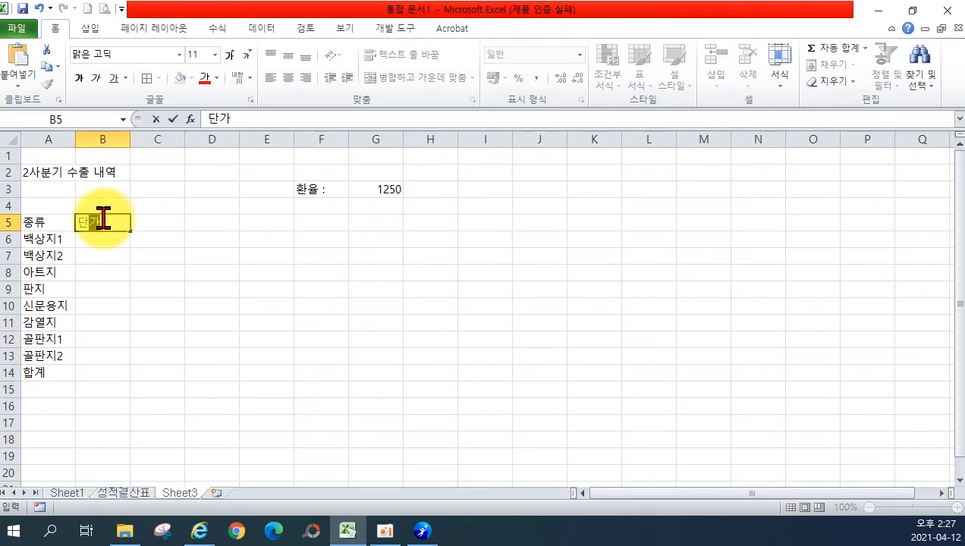
pyautogui.write('($)')
pyautogui.press('Return')
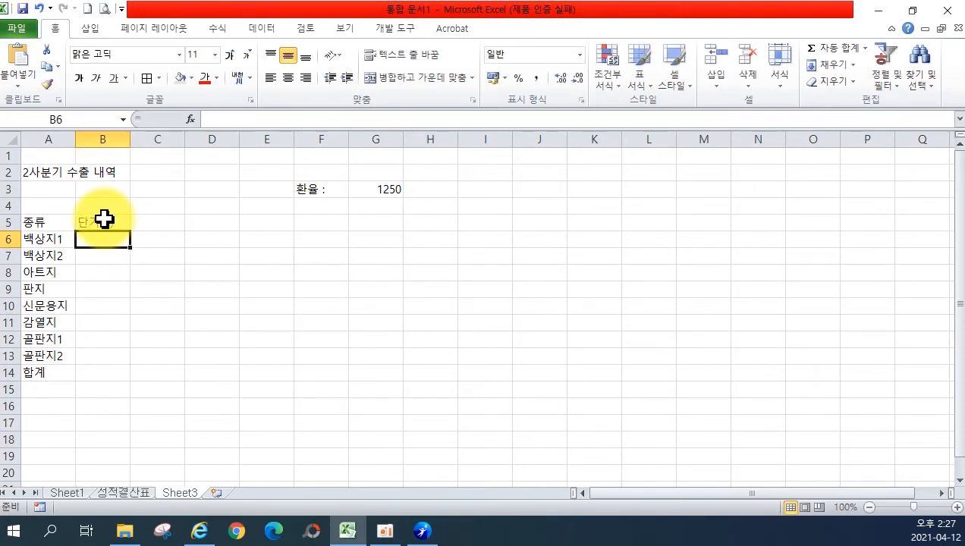
# Enter the dollar unit prices 70, 75, 90, 45, 50, 100, 35 and 40 in cells B6 to B13.
pyautogui.write('70')
pyautogui.press('Return')
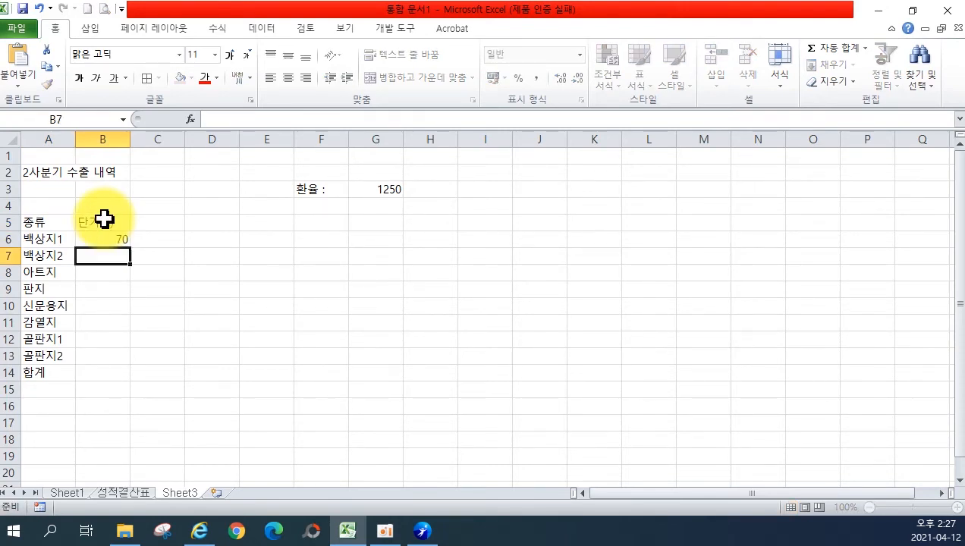
pyautogui.write('75')
pyautogui.press('Return')
pyautogui.write('90')
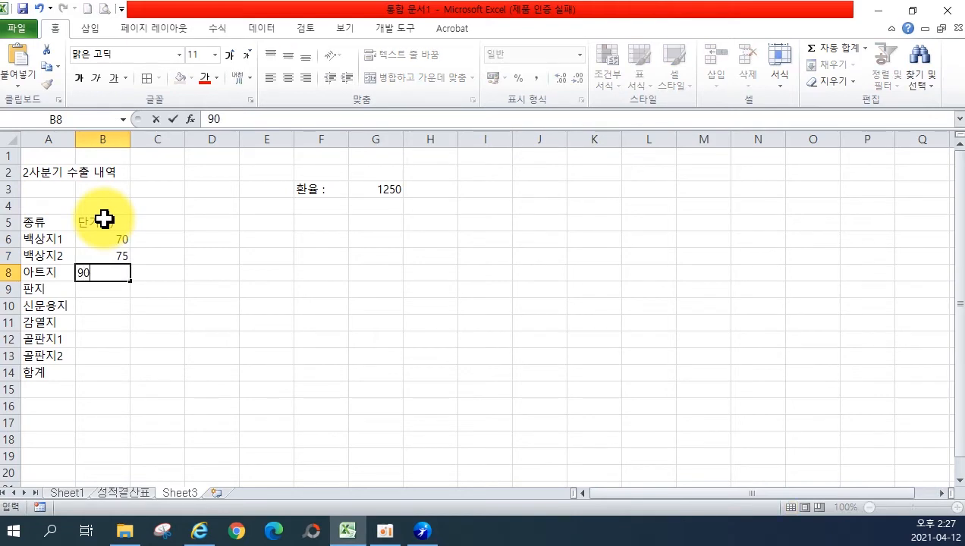
pyautogui.press('Return')
pyautogui.write('45')
pyautogui.press('Return')
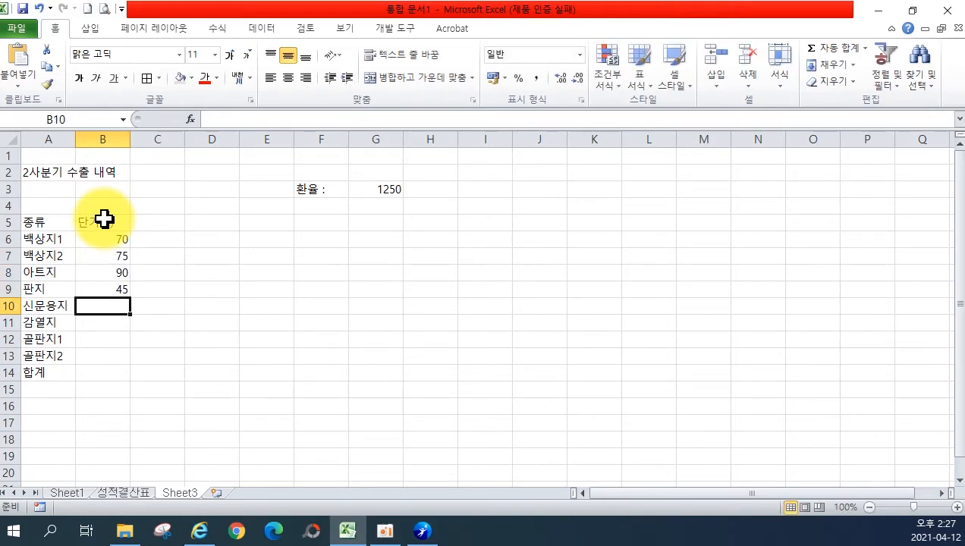
pyautogui.write('50')
pyautogui.press('Return')
pyautogui.write('100')
pyautogui.press('Return')
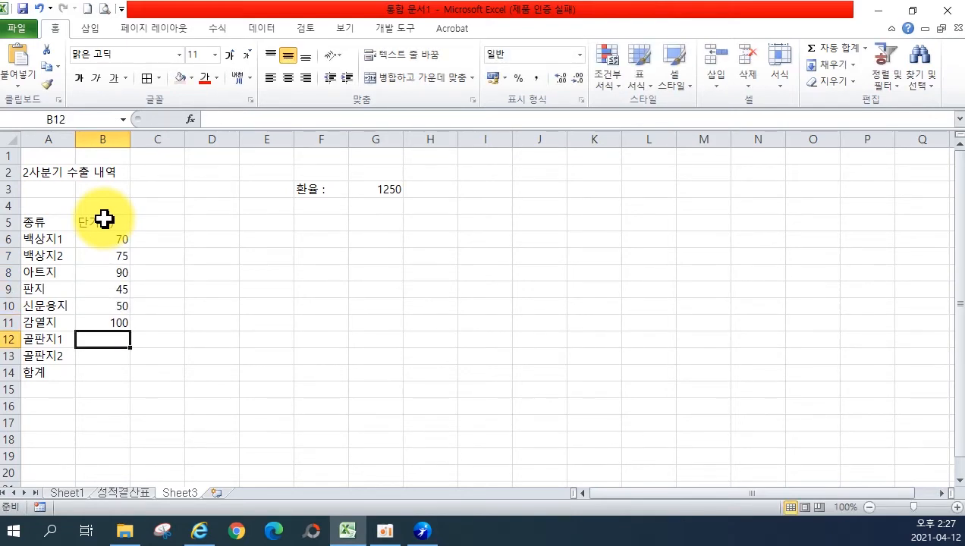
pyautogui.write('35')
pyautogui.press('Return')
pyautogui.write('40')
pyautogui.press('Return')
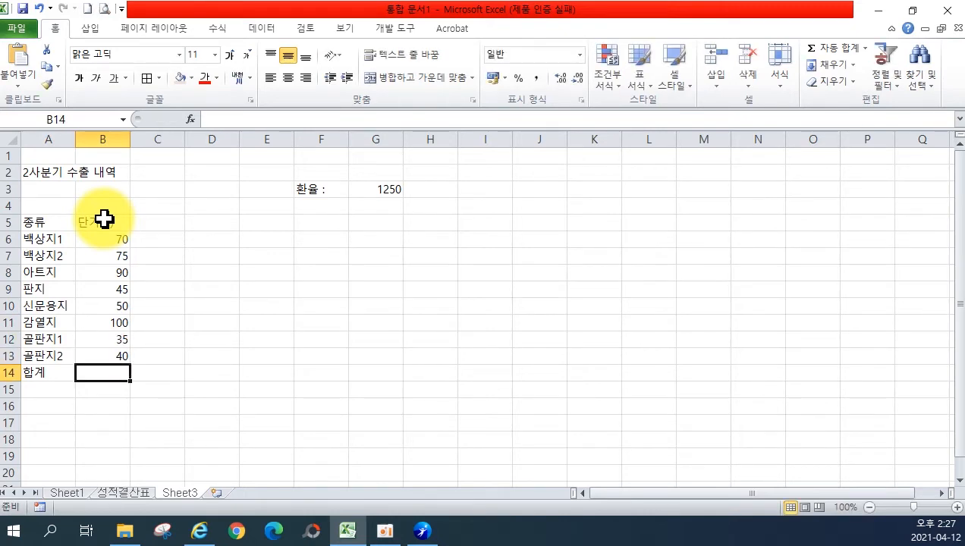
# Enter the column headers 1사분기, 2사분기, 단가(원), 수출액(원) and 점유율 in cells C5 to G5.
pyautogui.click(143, 217)
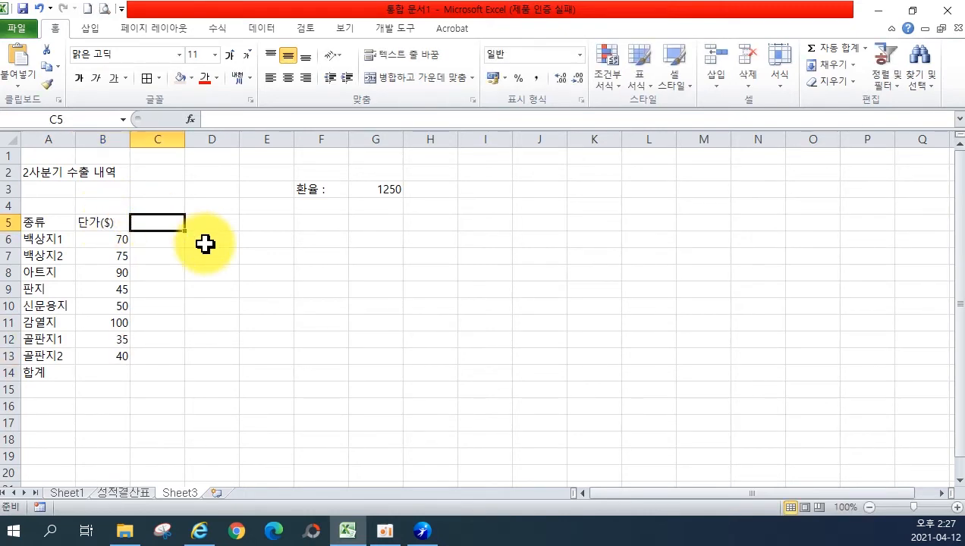
pyautogui.write('1사분기')
pyautogui.press('Tab')
pyautogui.write('2사부')
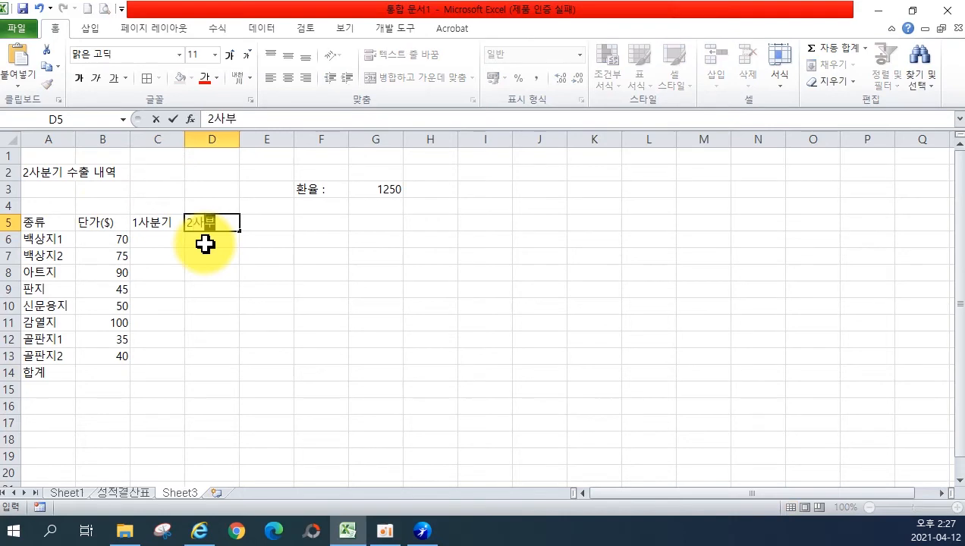
pyautogui.write('ㄴ기')
pyautogui.press('Tab')
pyautogui.write('단가')
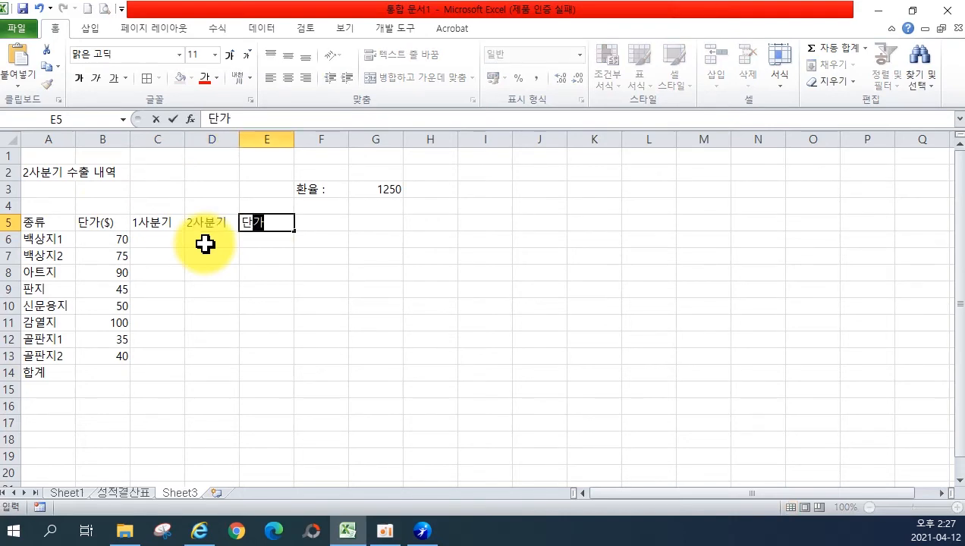
pyautogui.write('(원)')
pyautogui.press('Tab')
pyautogui.write('수출애')
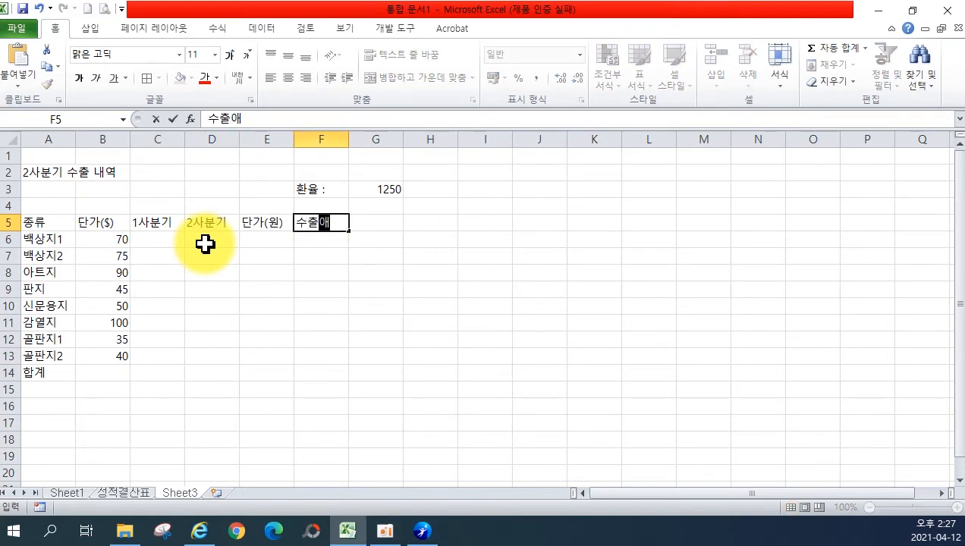
pyautogui.write('ㄱ(ㅇㅝㄴ)')
pyautogui.press('Tab')
pyautogui.write('점유율')
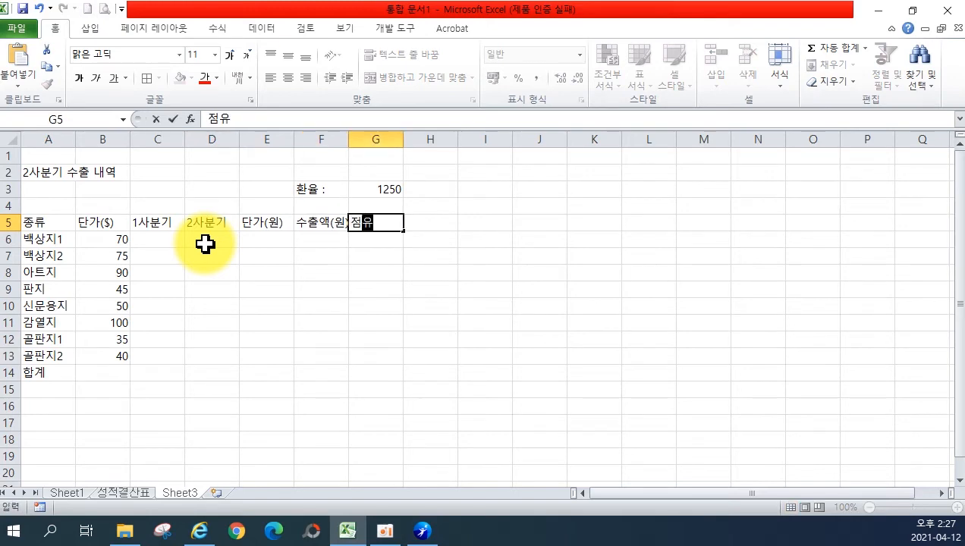
pyautogui.press('Return')
# Apply borders to all cells of the table range A5:G14.
pyautogui.moveTo(42, 223); pyautogui.dragTo(365, 372)
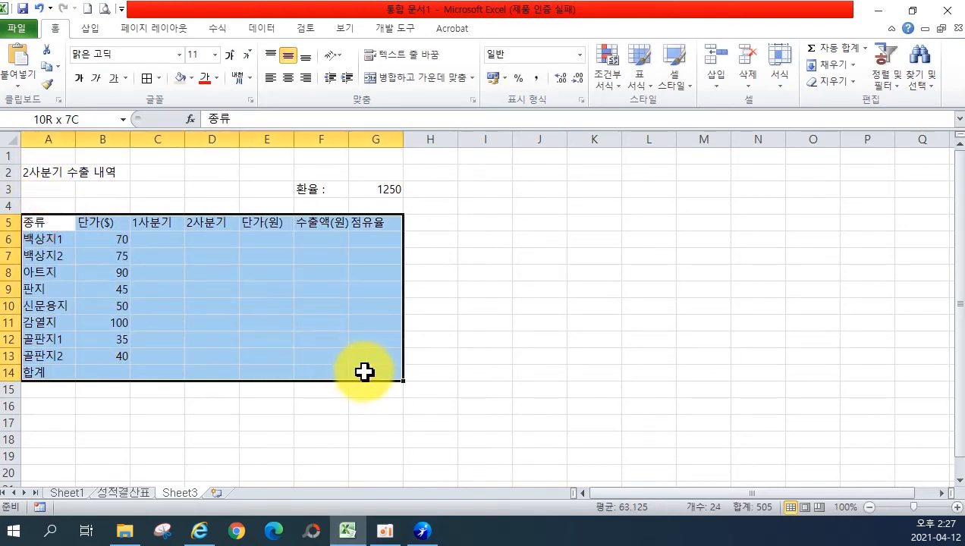
pyautogui.click(147, 77)
pyautogui.scroll(2, 244, 274)
pyautogui.click(404, 361)
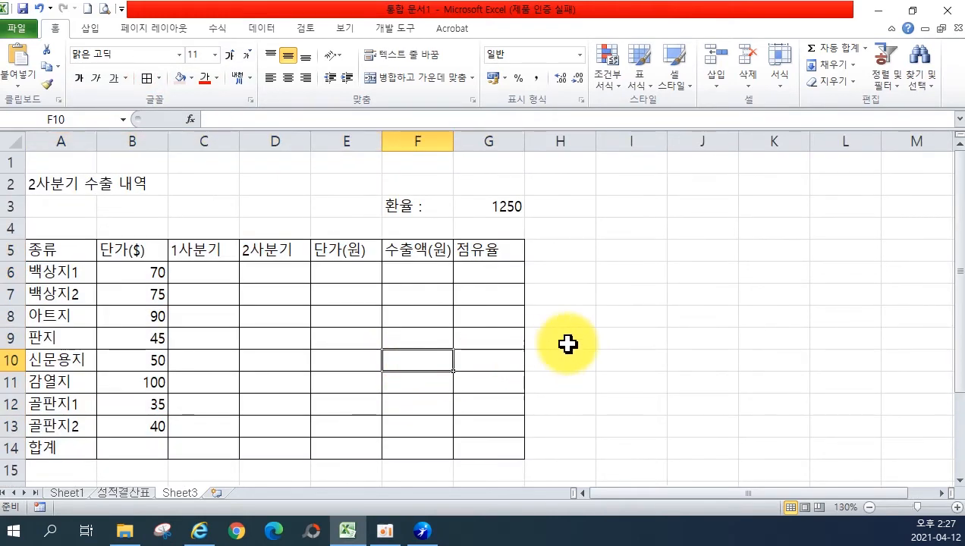
# Merge and center the title 2사분기 수출 내역 across A2:G2 and set its font size to 20.
pyautogui.moveTo(47, 183); pyautogui.dragTo(483, 180)
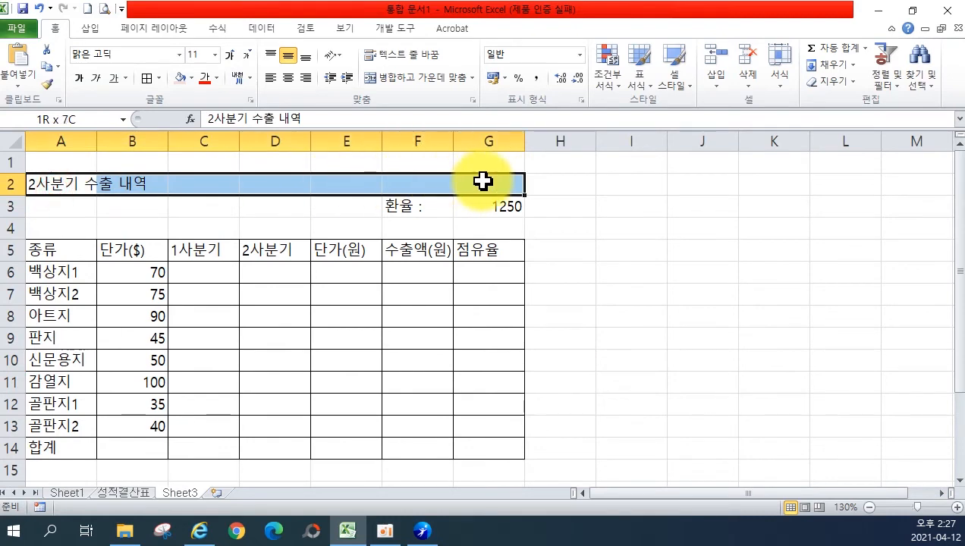
pyautogui.click(419, 78)
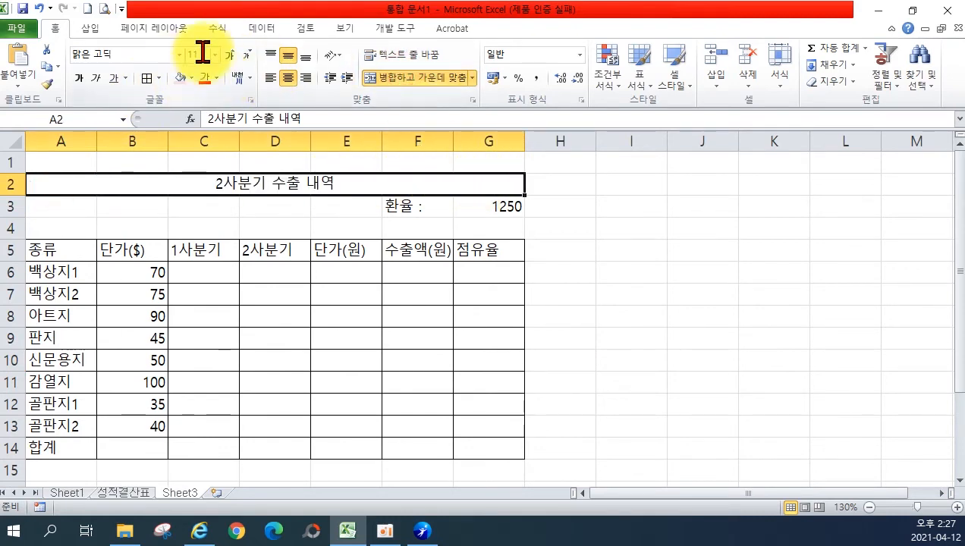
pyautogui.click(215, 54)
pyautogui.click(195, 188)
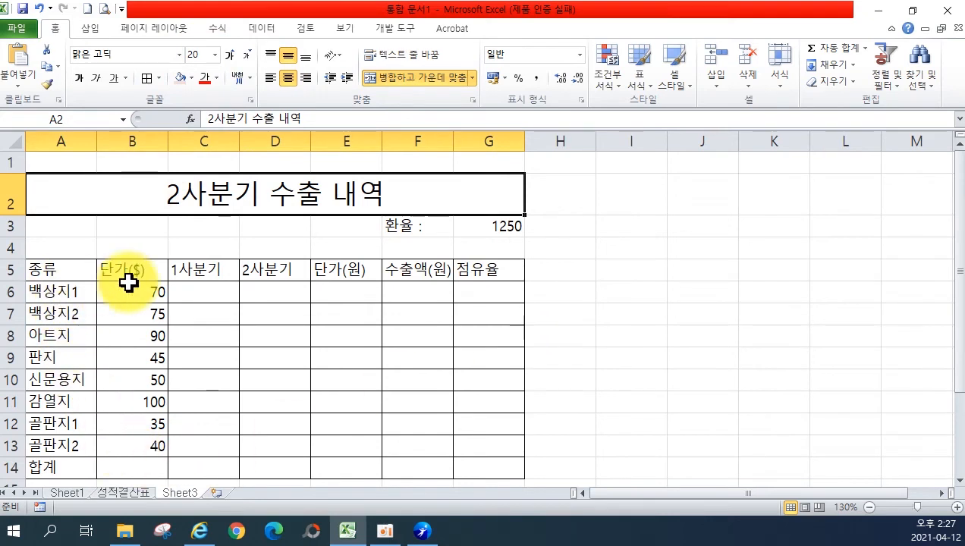
# Apply the thousands-separator comma style to the exchange rate in cell G3.
pyautogui.click(565, 265)
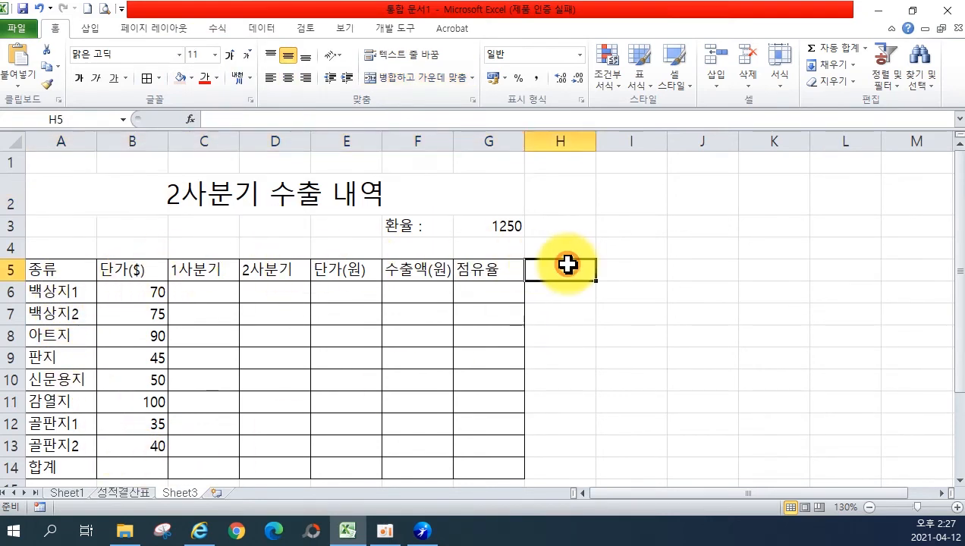
pyautogui.click(514, 234)
pyautogui.click(536, 77)
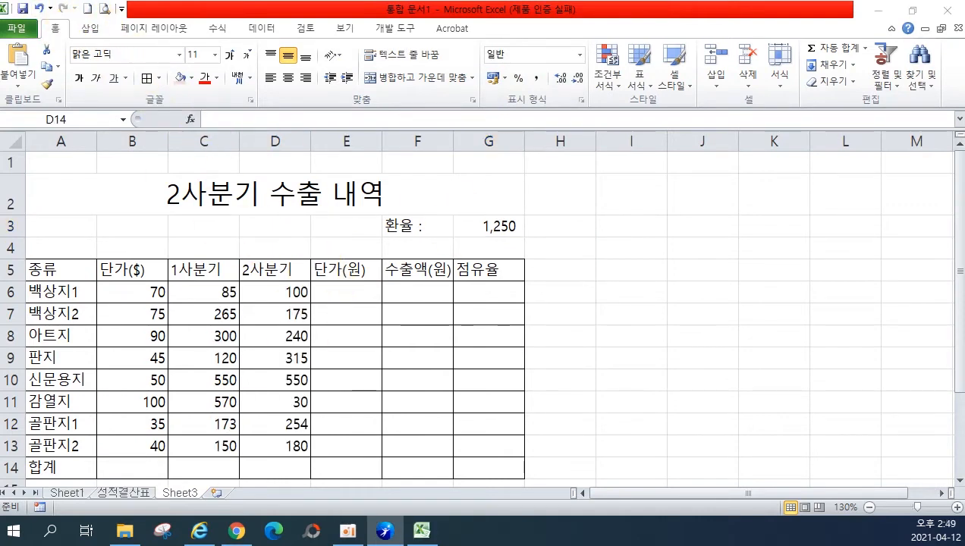
# Enter the won unit price formula =B6*G3 in cell E6 and fill it down to E13.
pyautogui.doubleClick(344, 289)
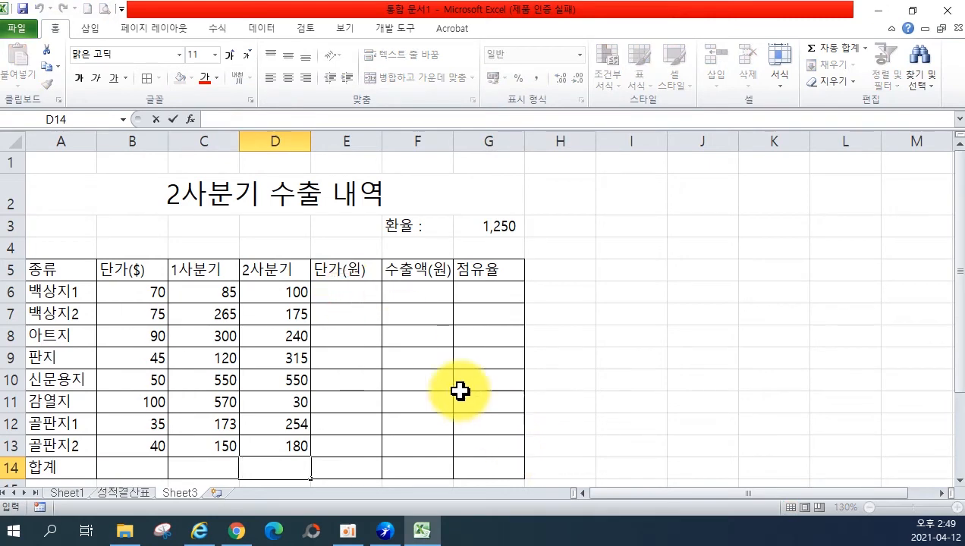
pyautogui.click(332, 289)
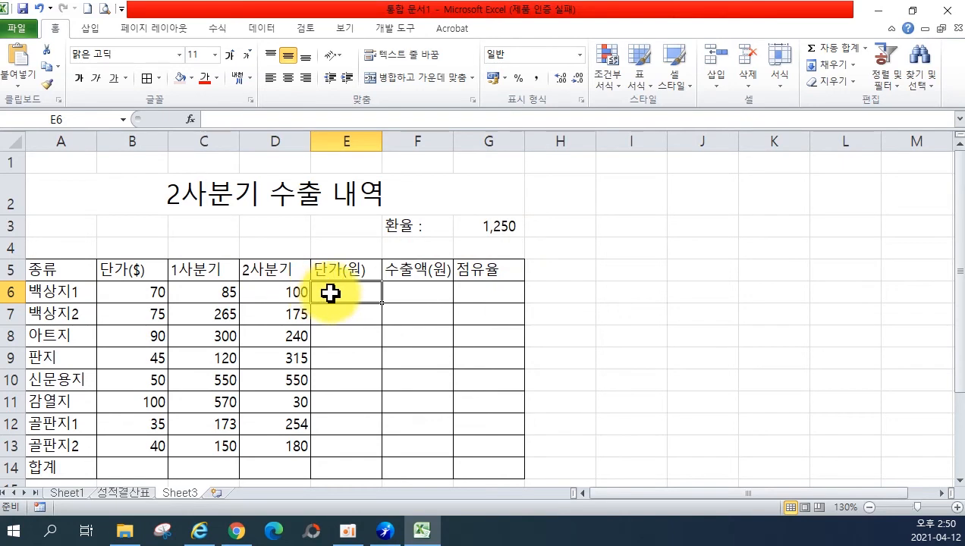
pyautogui.write('=')
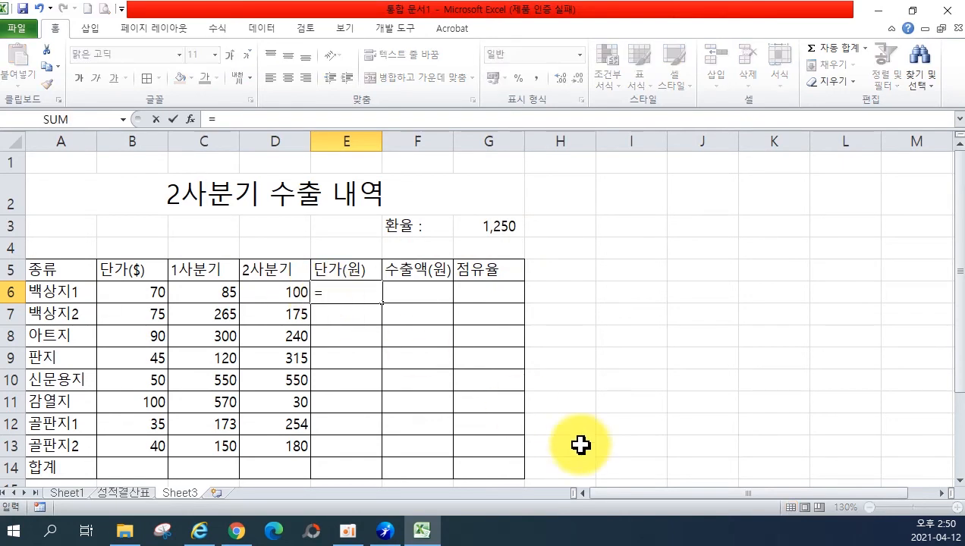
pyautogui.click(134, 293)
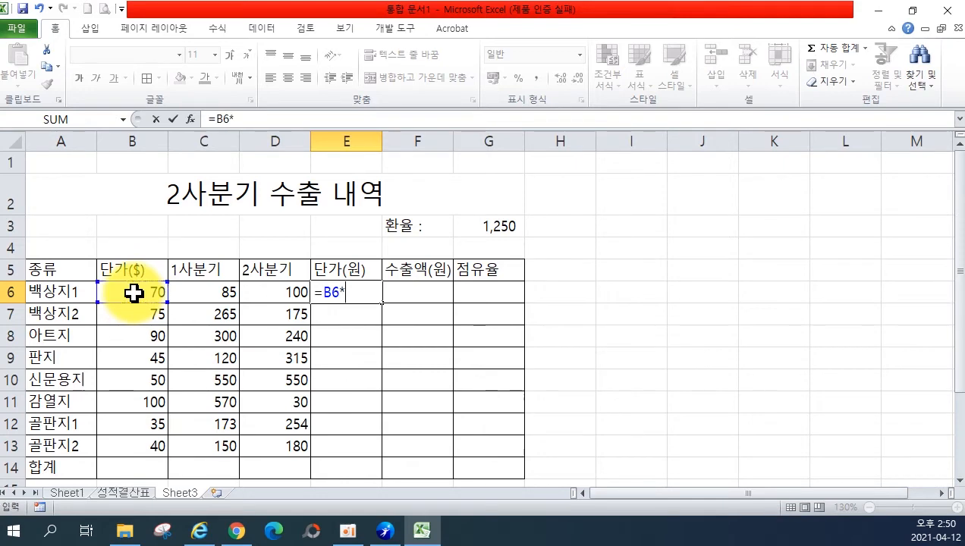
pyautogui.write('*')
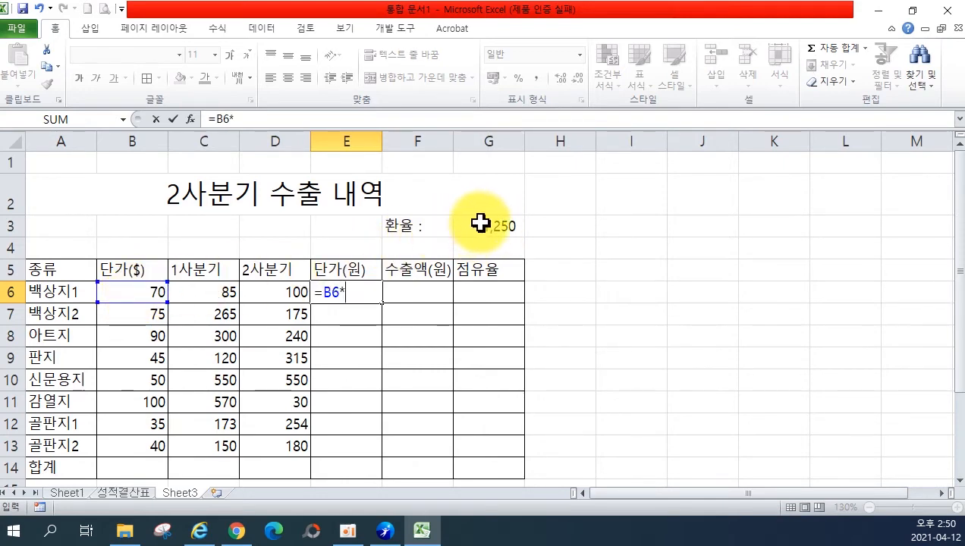
pyautogui.click(480, 222)
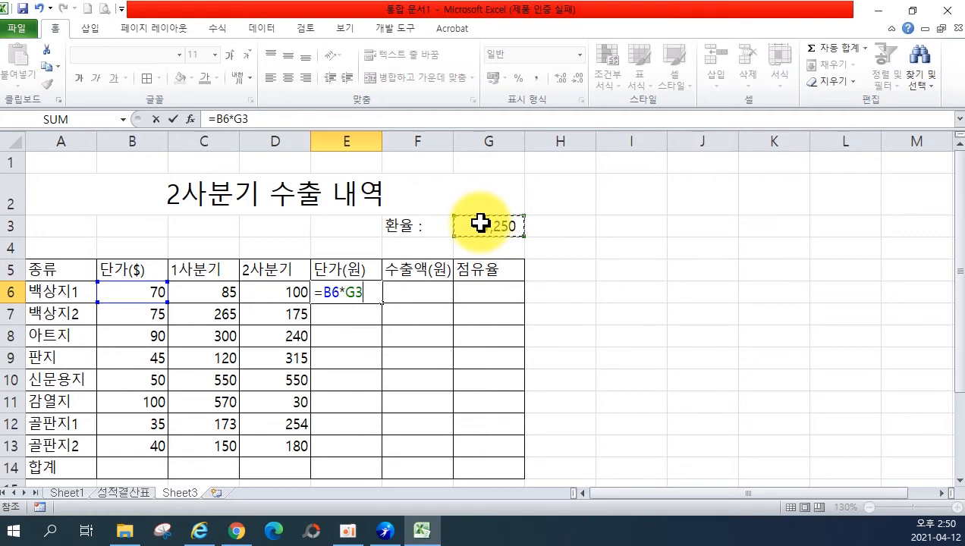
pyautogui.press('Return')
pyautogui.click(343, 291)
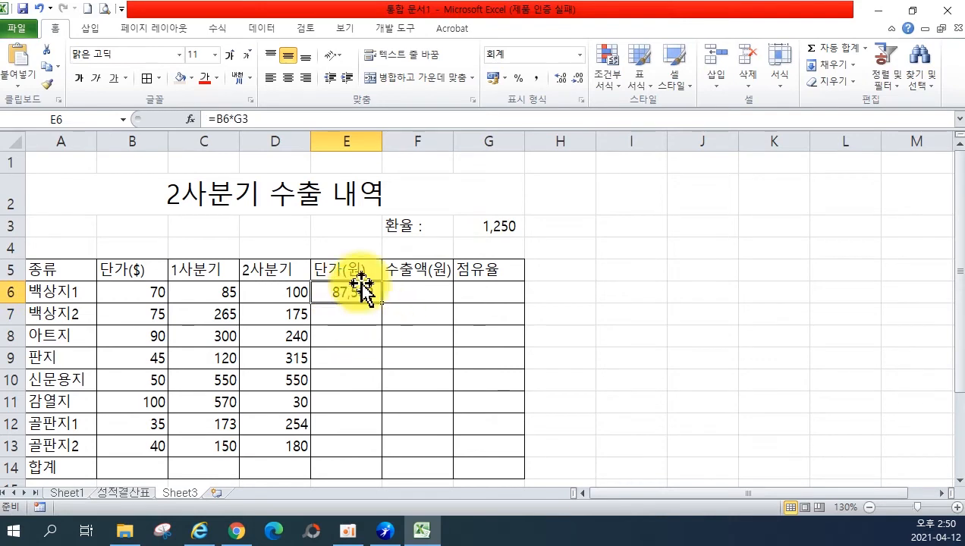
pyautogui.moveTo(382, 304); pyautogui.dragTo(353, 451)
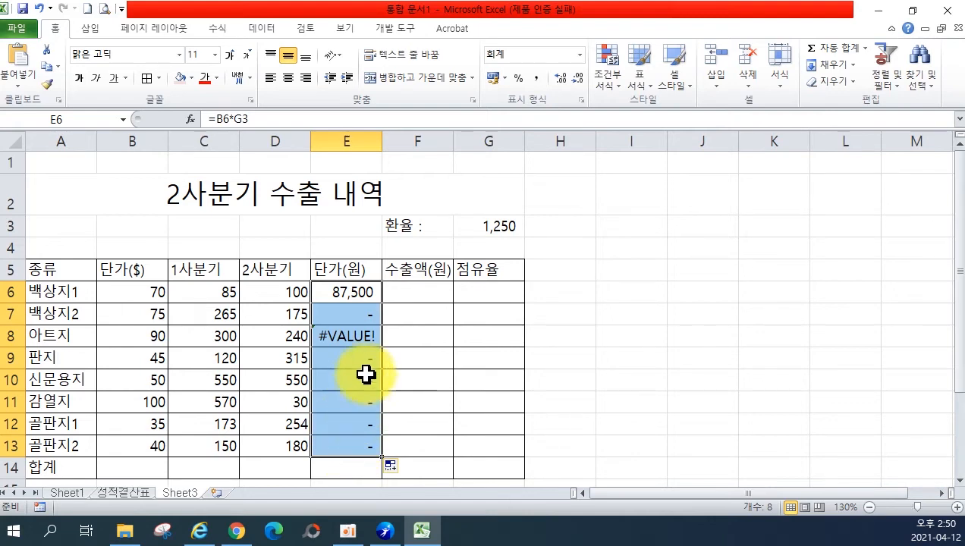
# Inspect the cell references used by the copied won unit price formulas in E6, E7 and E8.
pyautogui.doubleClick(337, 290)
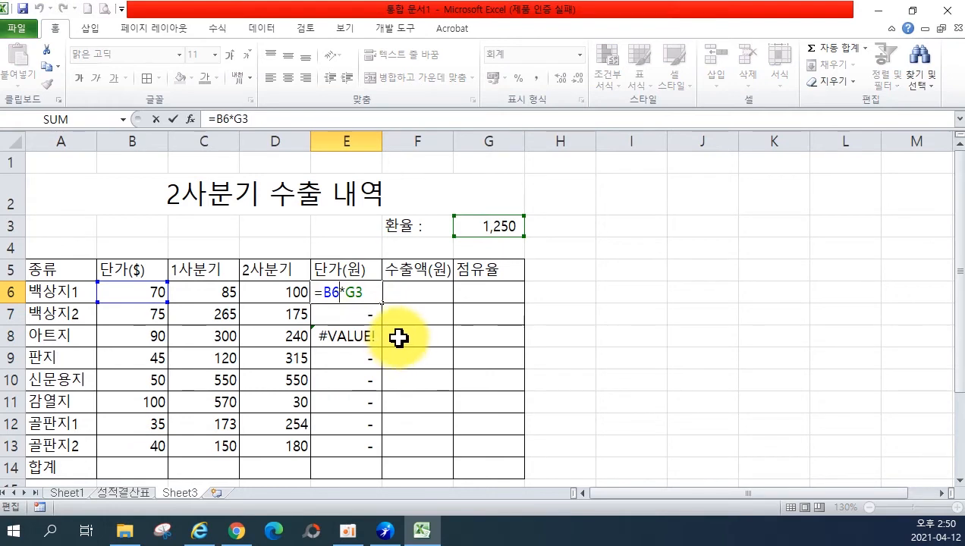
pyautogui.press('Return')
pyautogui.doubleClick(337, 314)
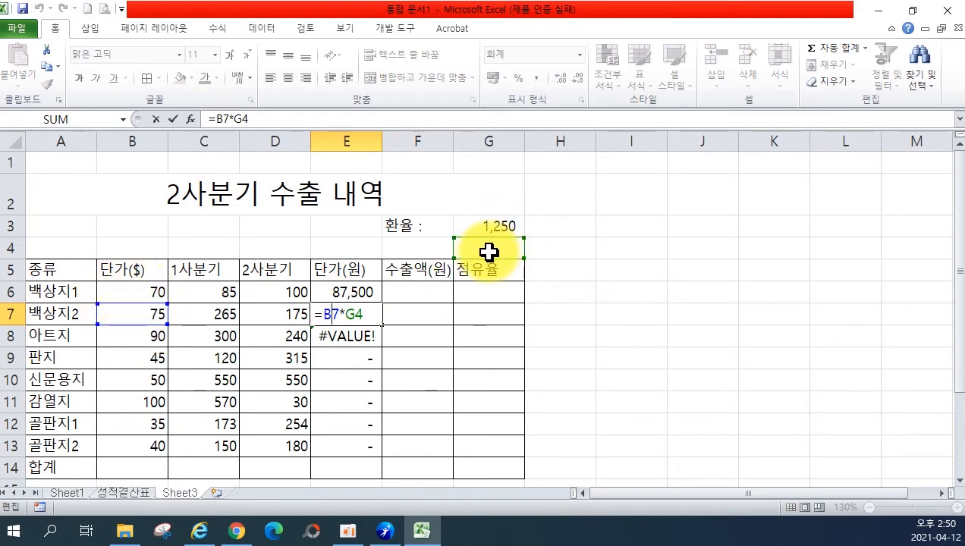
pyautogui.press('Return')
pyautogui.doubleClick(348, 330)
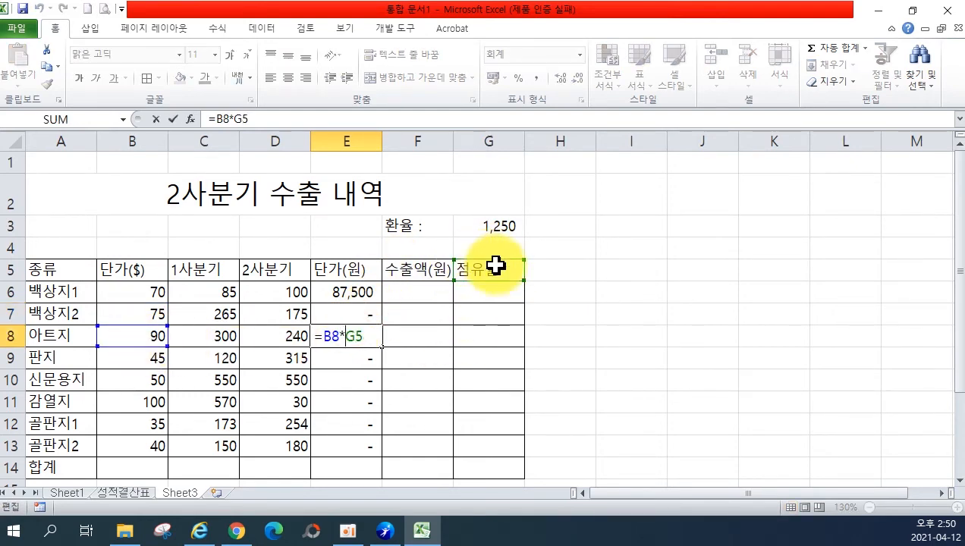
pyautogui.press('Return')
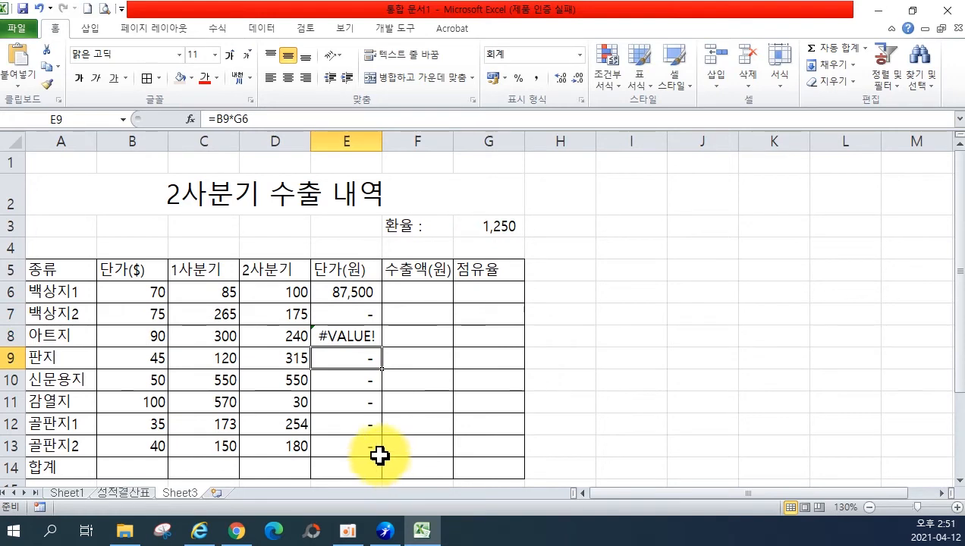
# Clear the won unit prices in E6:E13, and refill the range with =B6*$G$3 starting from E6.
pyautogui.moveTo(380, 455); pyautogui.dragTo(343, 295)
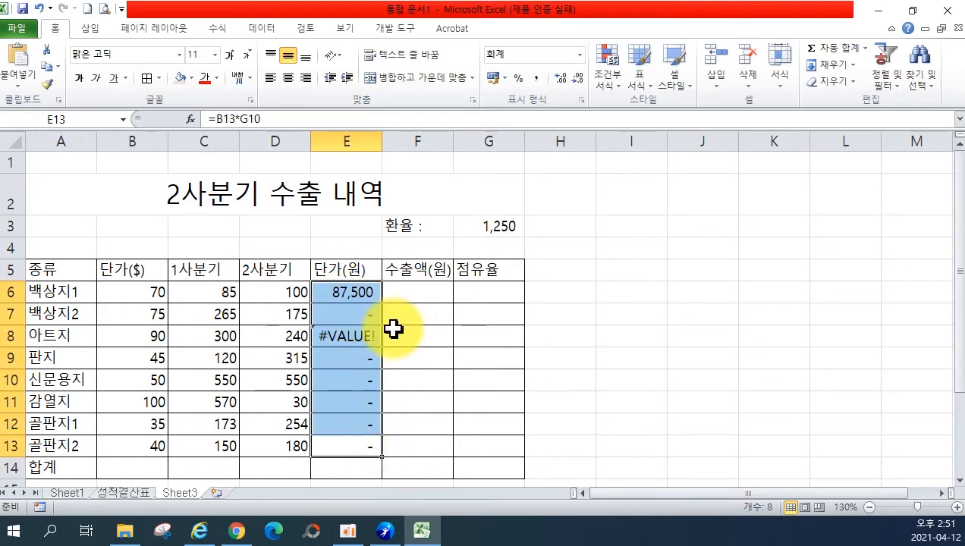
pyautogui.press('Delete')
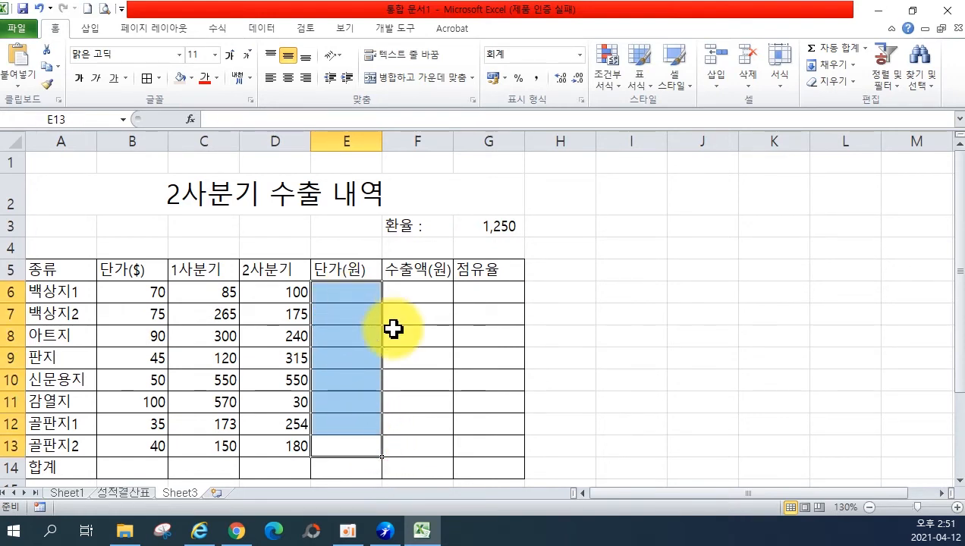
pyautogui.click(349, 296)
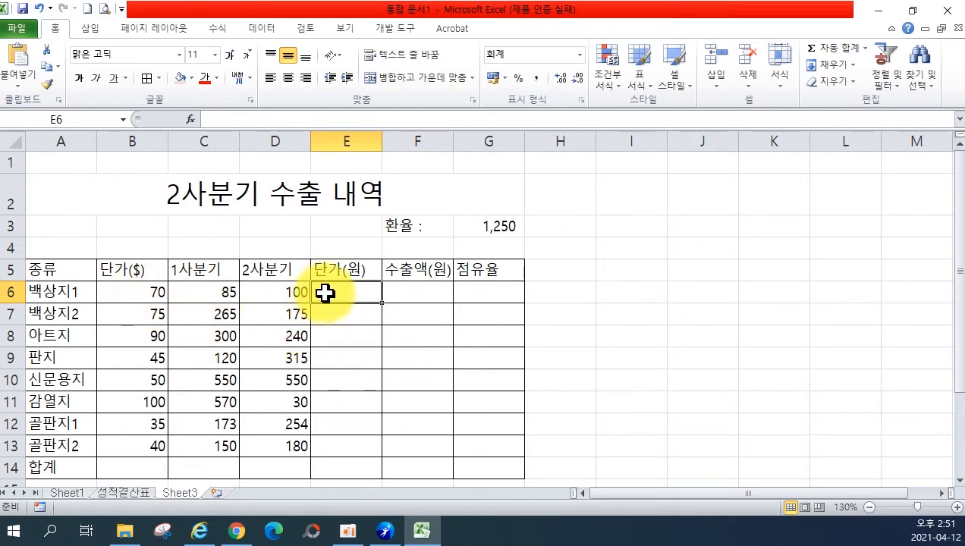
pyautogui.write('=')
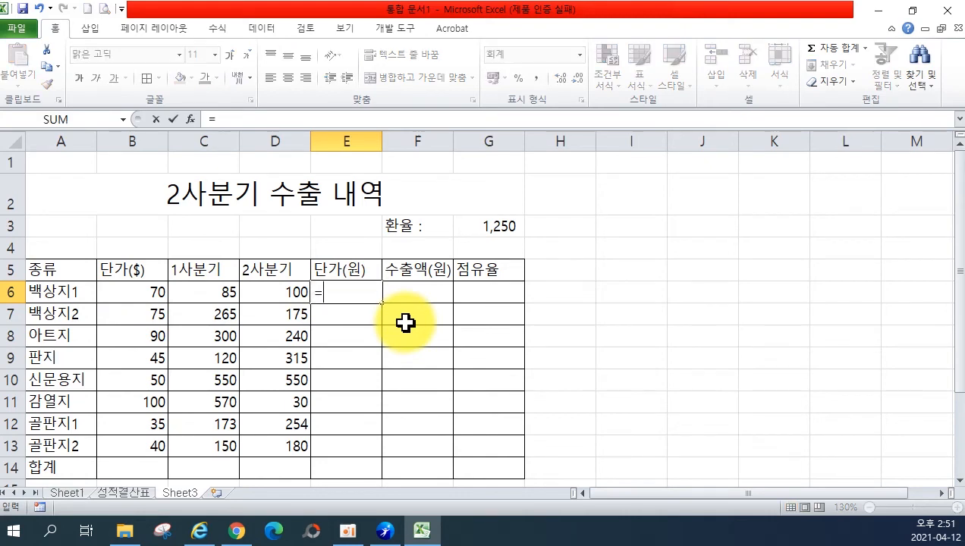
pyautogui.click(151, 292)
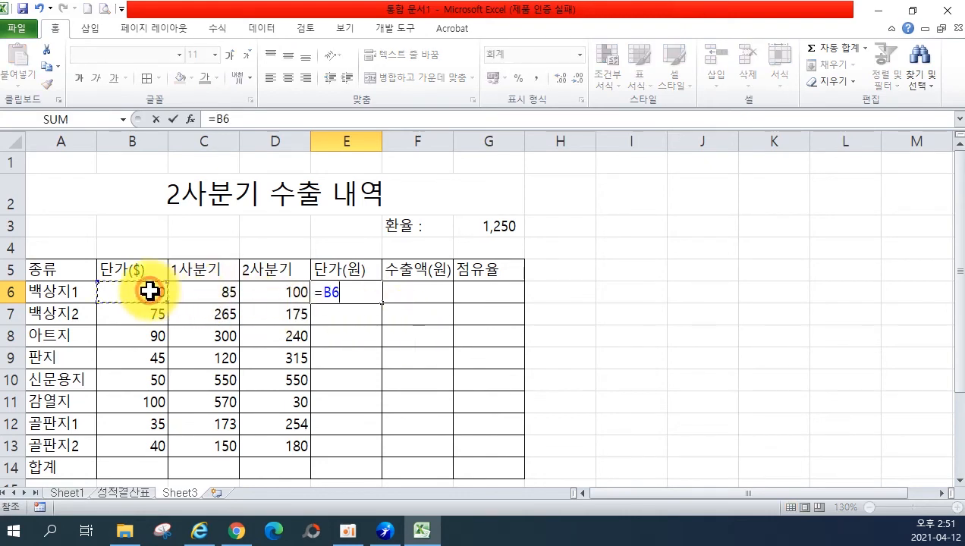
pyautogui.write('*')
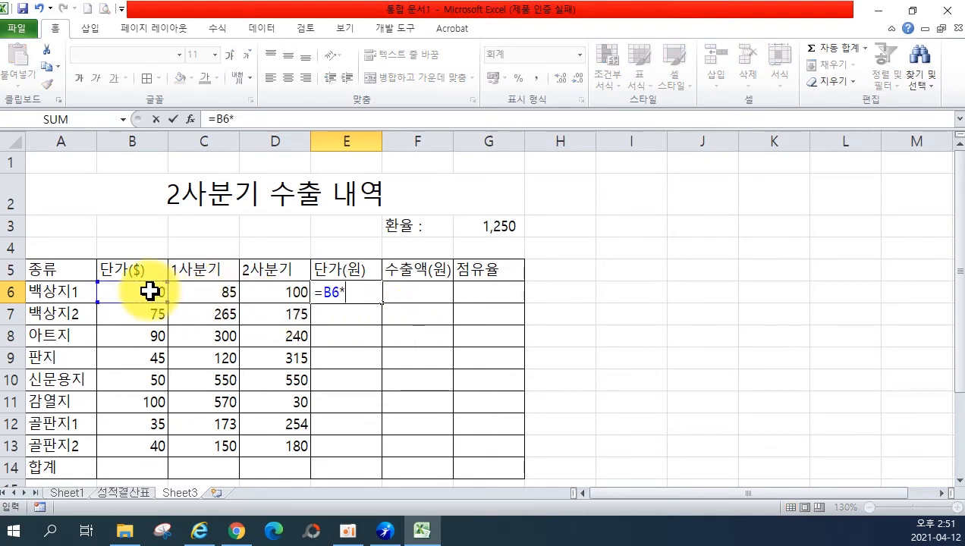
pyautogui.click(498, 224)
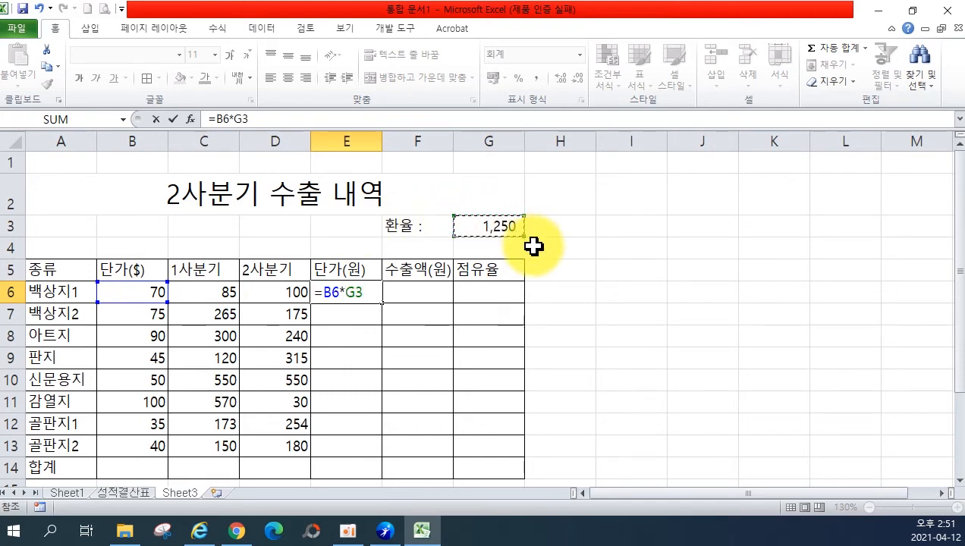
pyautogui.press('F4')
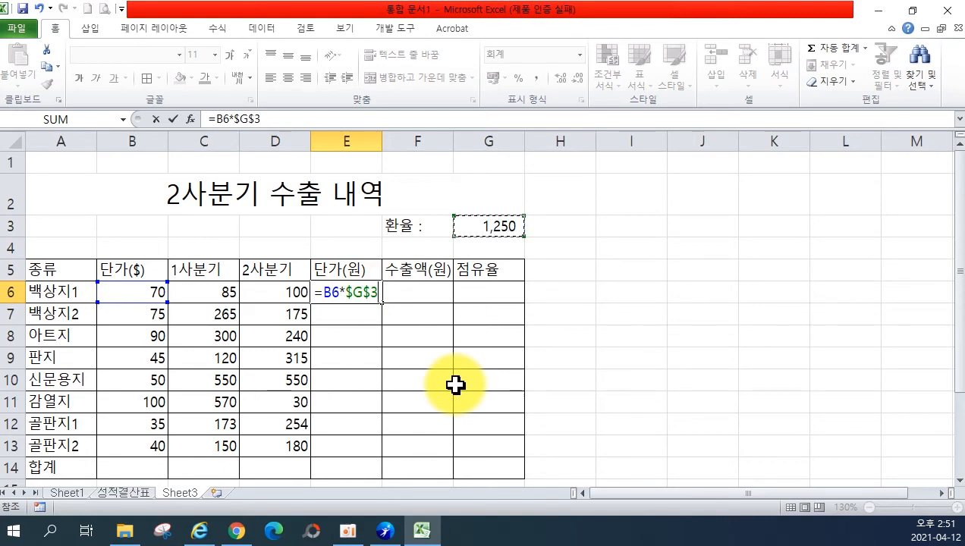
pyautogui.press('Return')
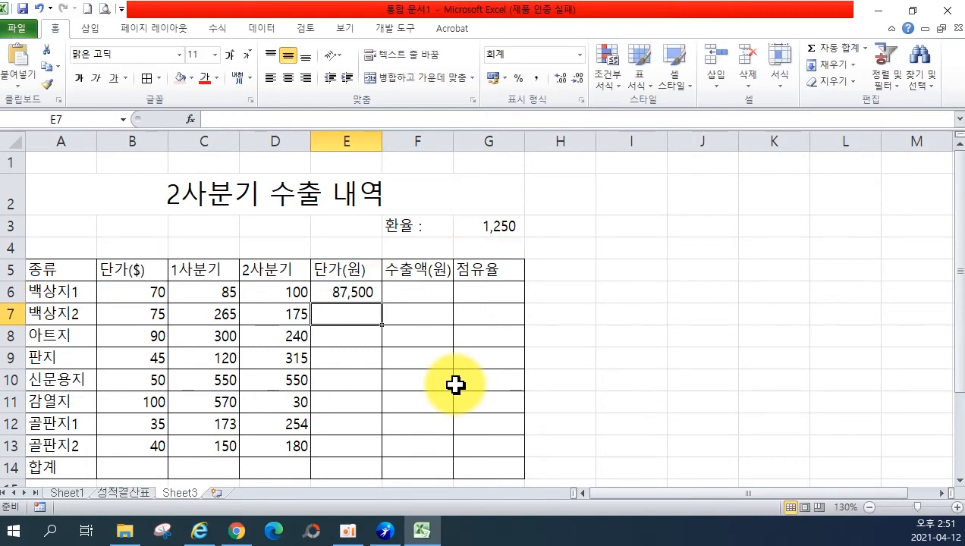
pyautogui.click(367, 298)
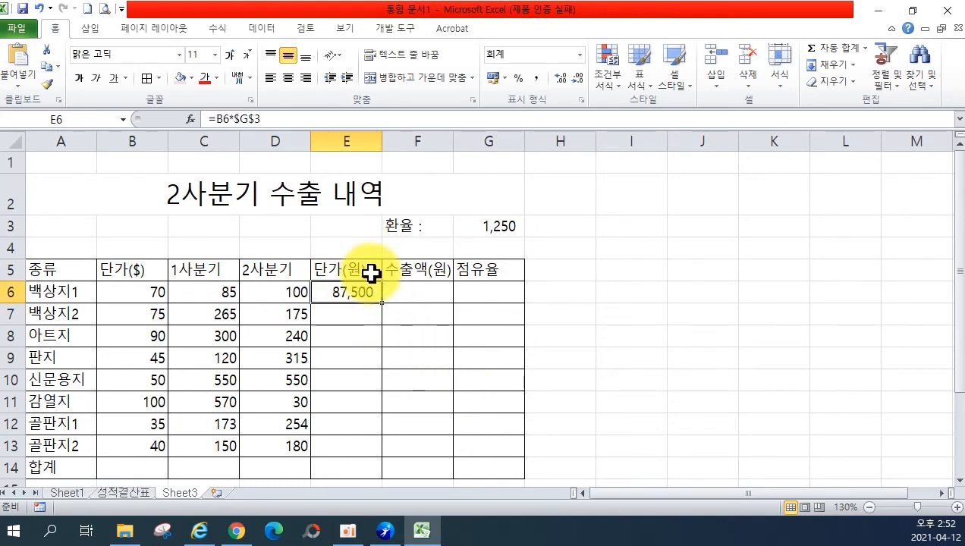
pyautogui.moveTo(382, 301); pyautogui.dragTo(384, 447)
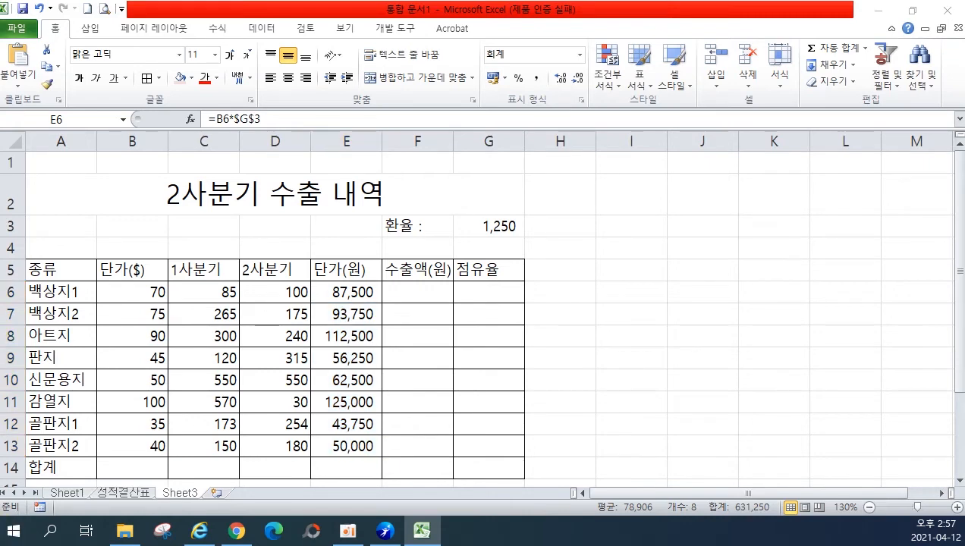
# Enter the export amount formula =E6*(C6+D6) in cell F6 and fill it down to F13.
pyautogui.click(436, 286)
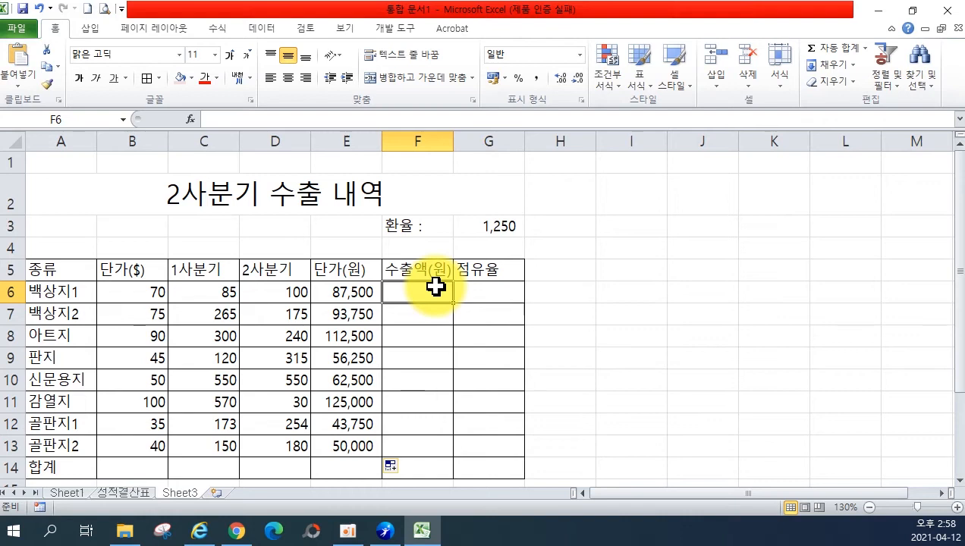
pyautogui.write('=')
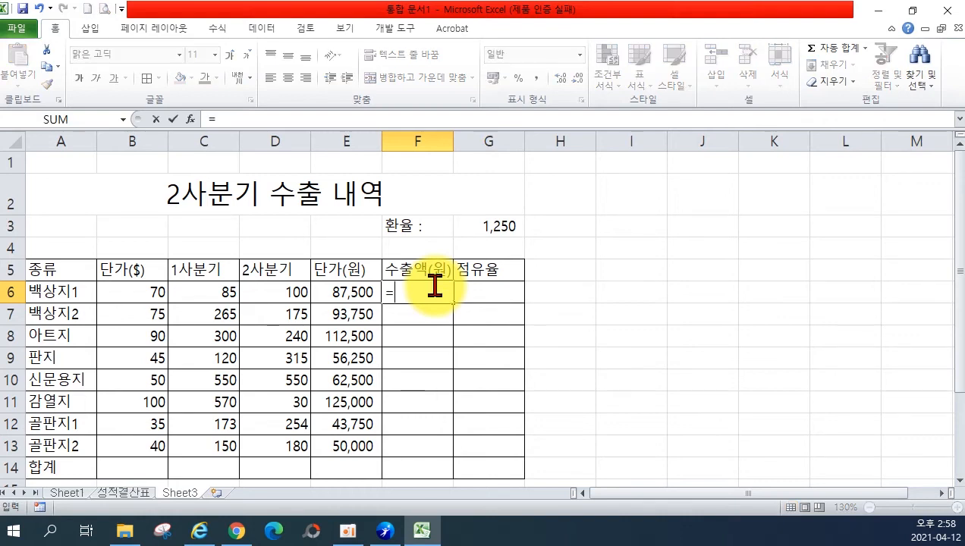
pyautogui.click(341, 289)
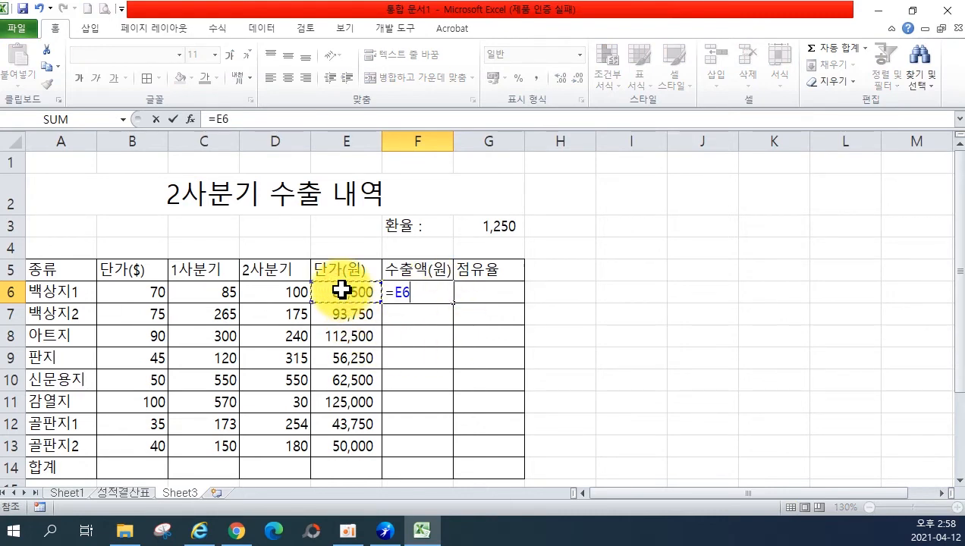
pyautogui.write('*')
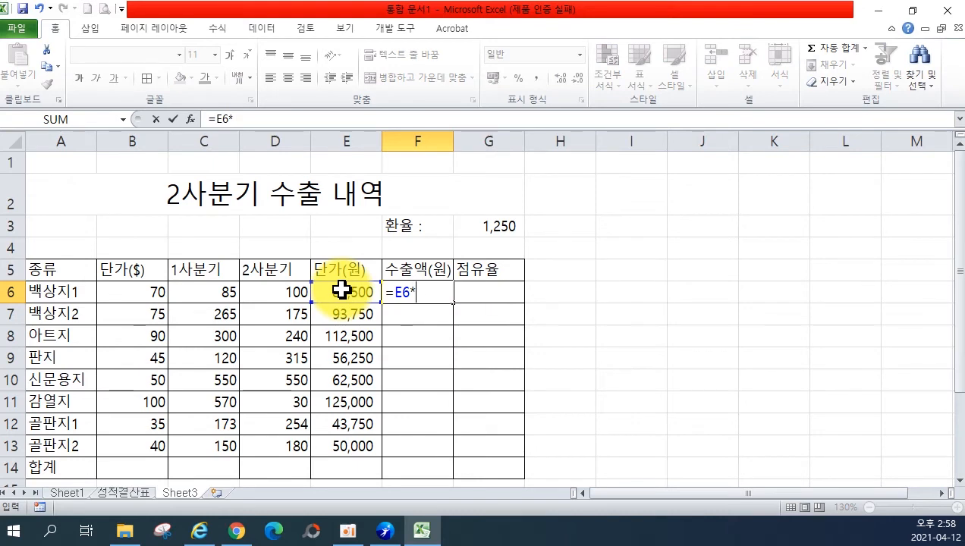
pyautogui.write('(')
pyautogui.click(205, 293)
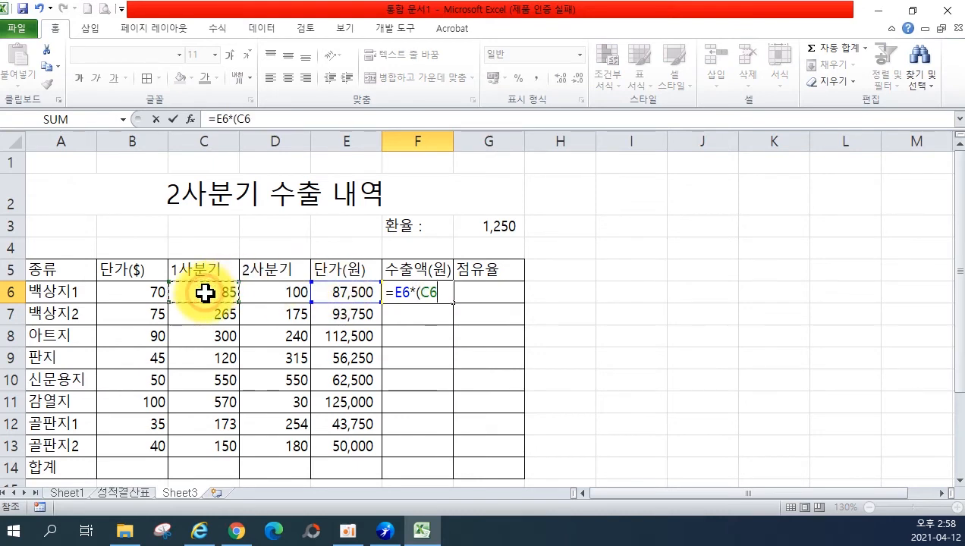
pyautogui.write('+')
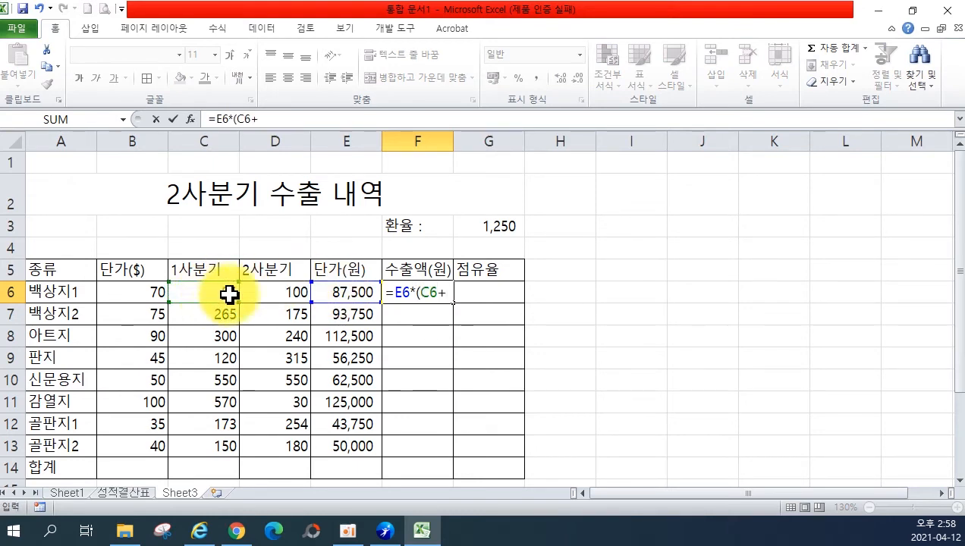
pyautogui.click(259, 295)
pyautogui.write(')')
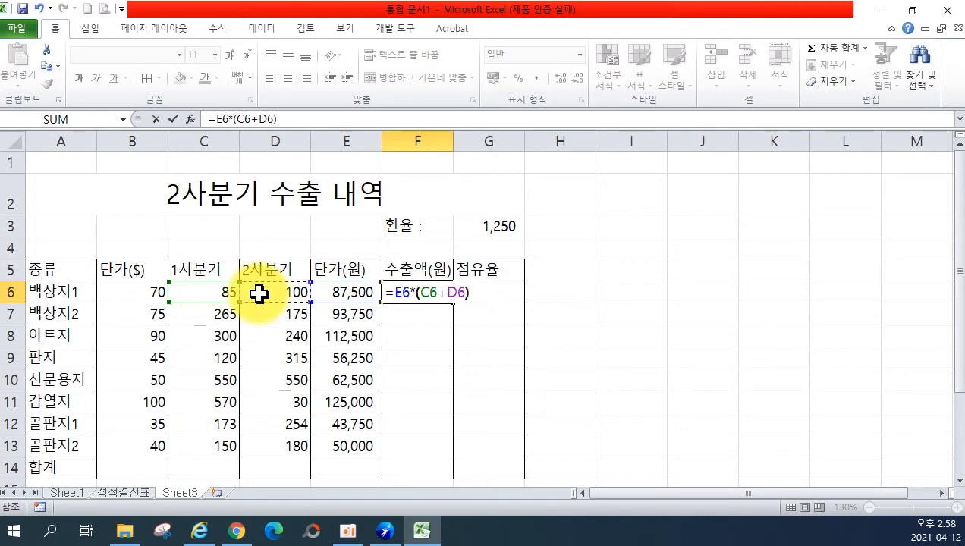
pyautogui.press('Return')
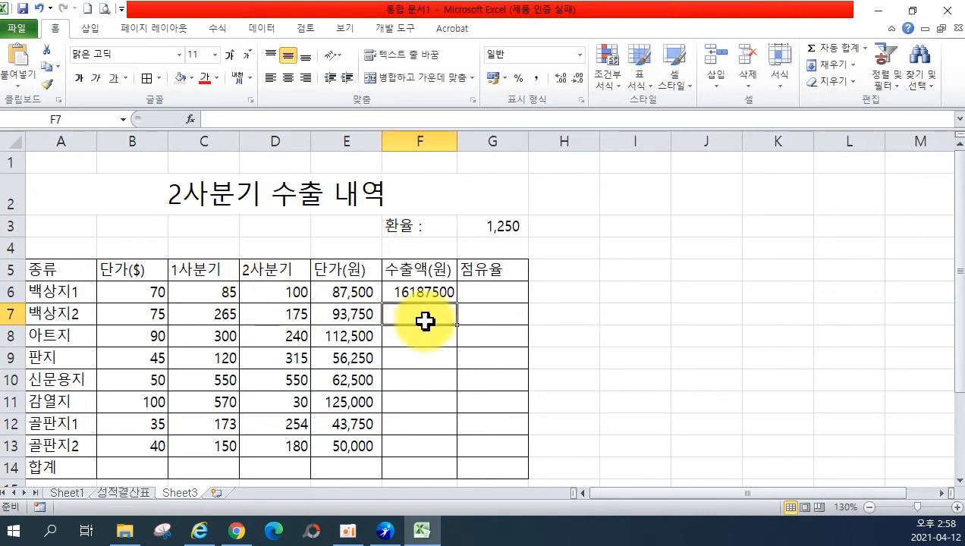
pyautogui.click(424, 295)
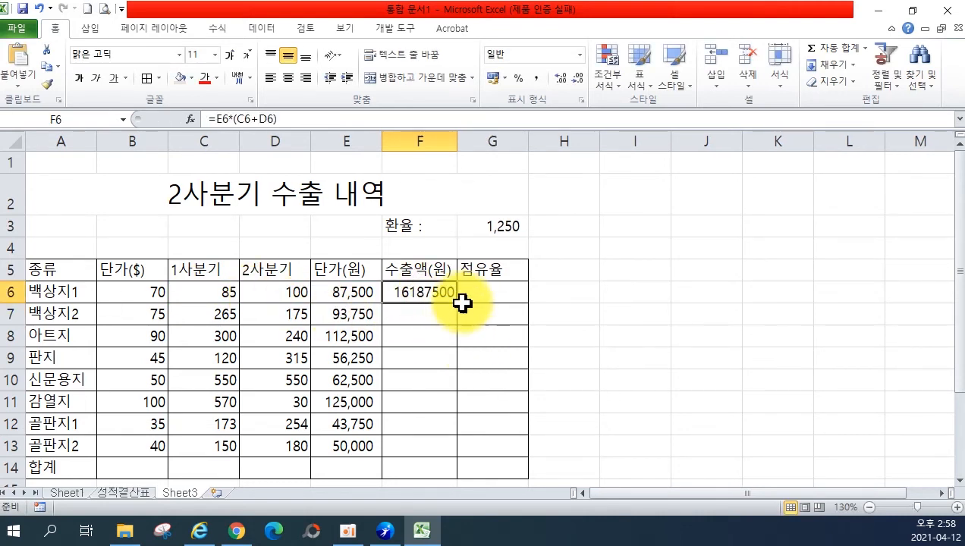
pyautogui.moveTo(459, 303); pyautogui.dragTo(459, 448)
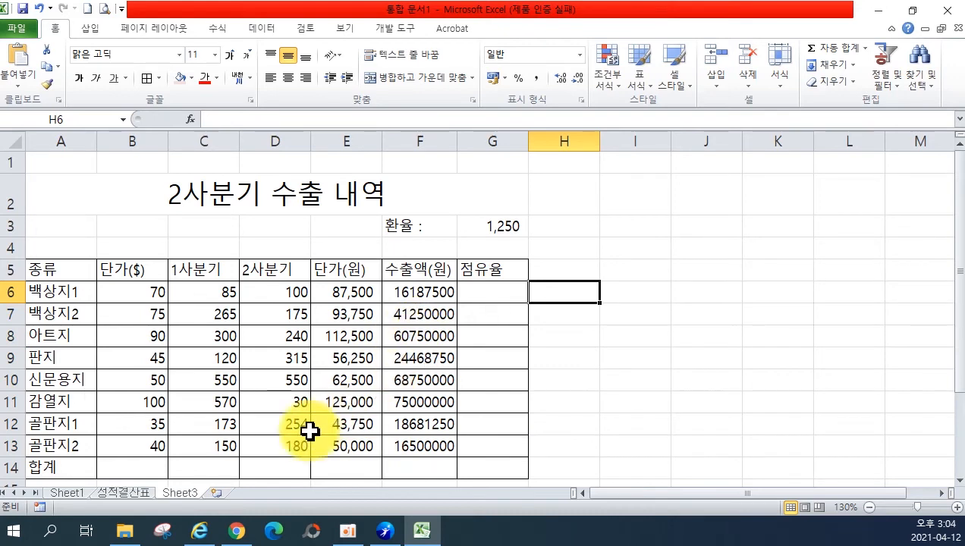
# Try AutoSum on the range B6:F14 to total each column, and undo it.
pyautogui.moveTo(134, 286); pyautogui.dragTo(404, 459)
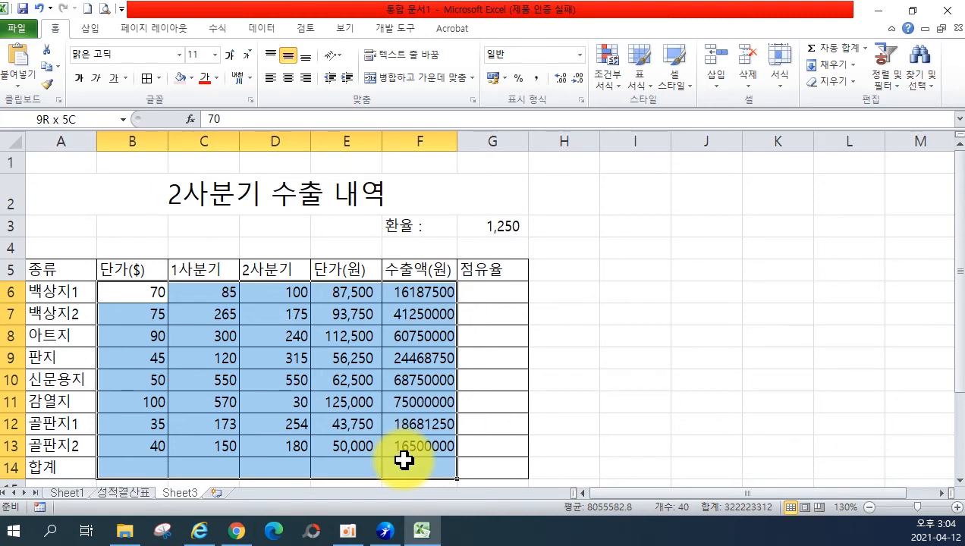
pyautogui.moveTo(404, 459); pyautogui.dragTo(403, 459)
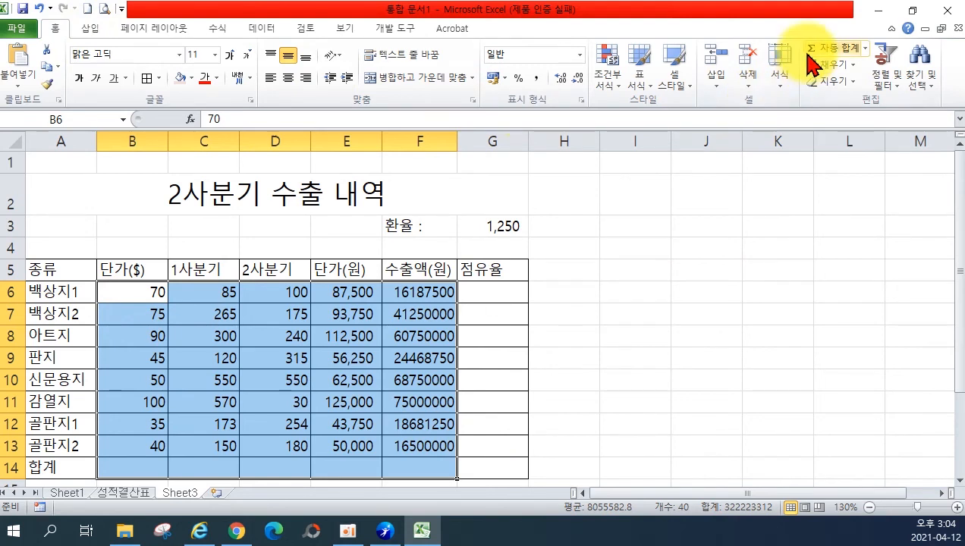
pyautogui.click(830, 51)
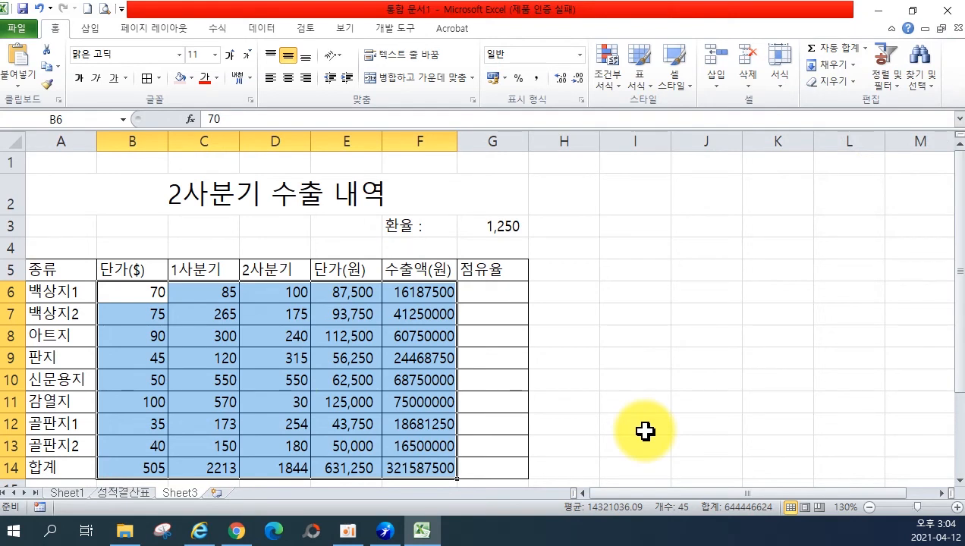
pyautogui.hotkey('ctrl', 'z')
# Total columns B to F in the 합계 row by applying AutoSum to B6:F14, and check the formulas in B14 and F14.
pyautogui.moveTo(138, 295); pyautogui.dragTo(421, 466)
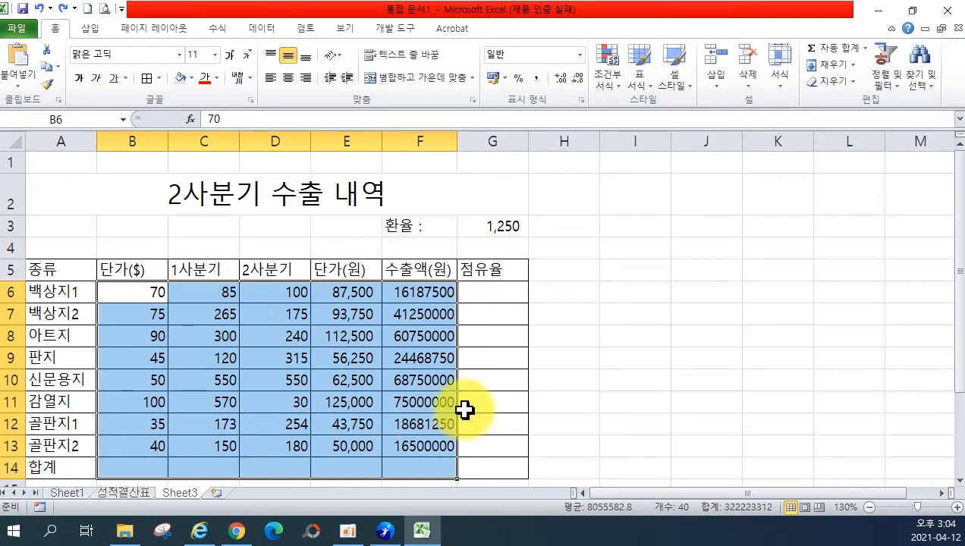
pyautogui.click(831, 48)
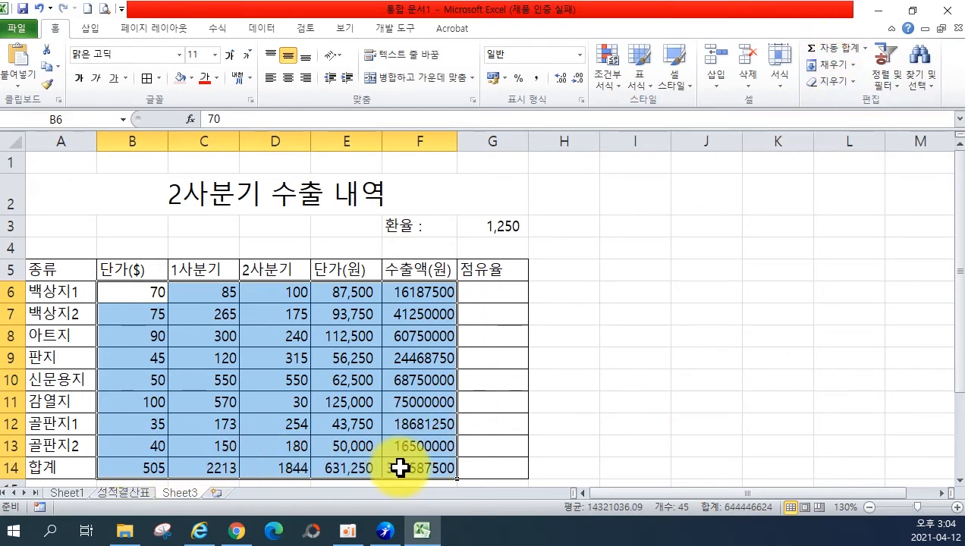
pyautogui.doubleClick(134, 469)
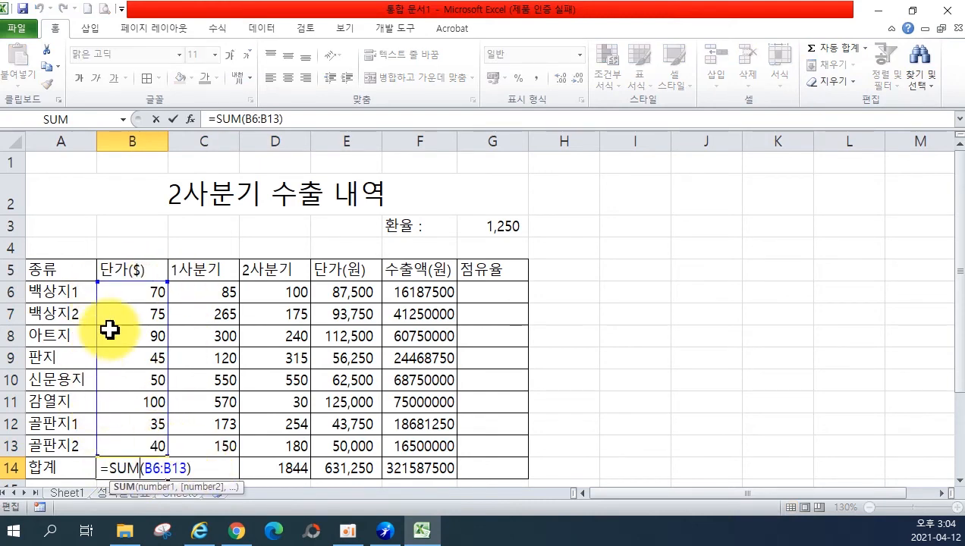
pyautogui.press('Return')
pyautogui.click(411, 449)
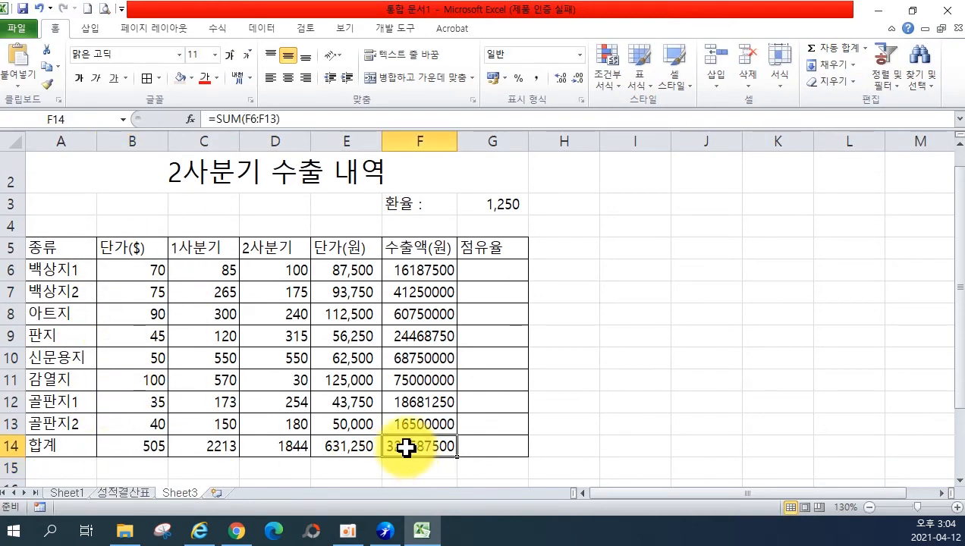
# Enter the share formula =F6/$F$14 in cell G6, with an absolute reference to the export total.
pyautogui.click(471, 270)
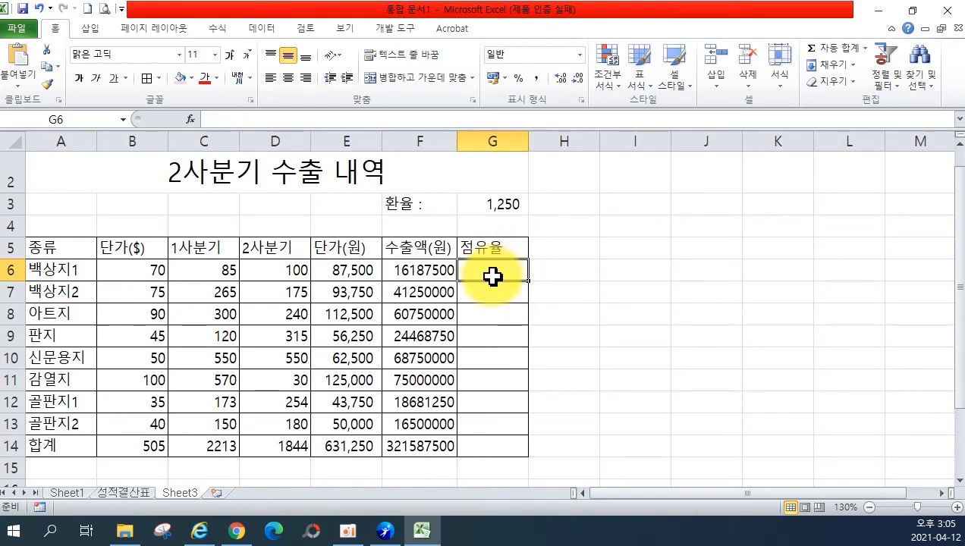
pyautogui.write('=')
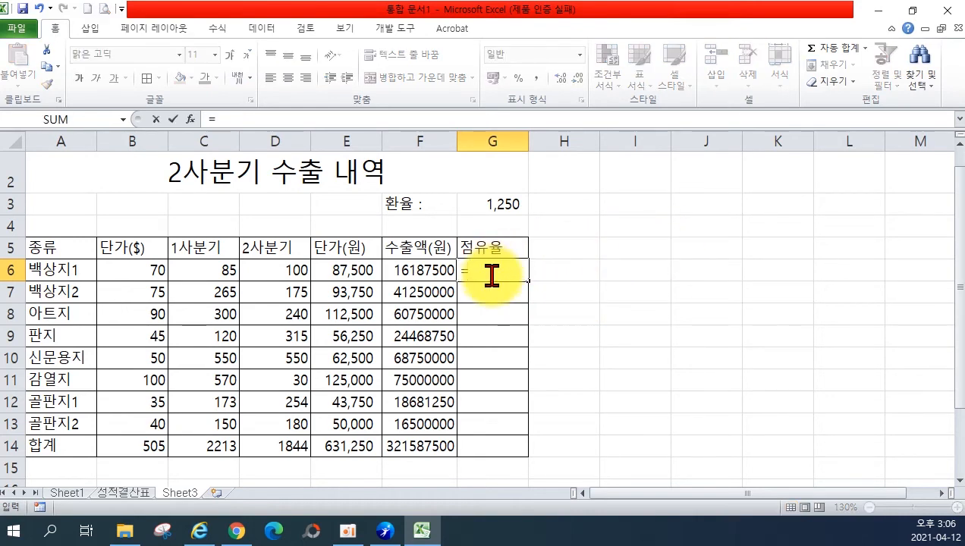
pyautogui.click(406, 269)
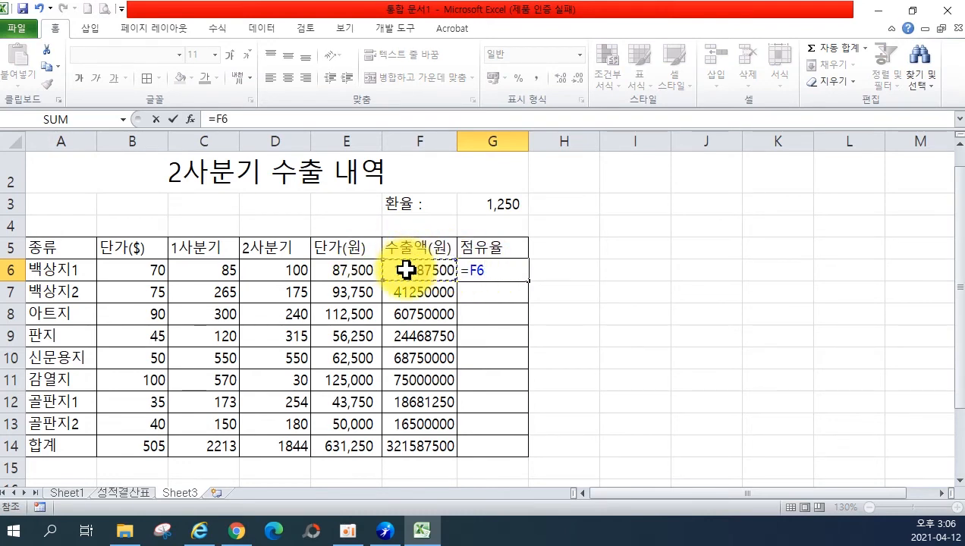
pyautogui.write('/')
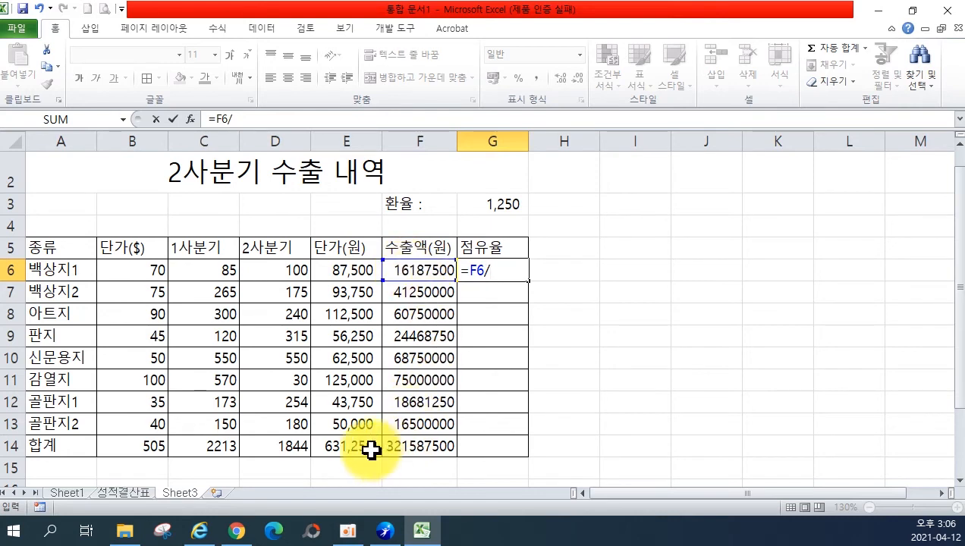
pyautogui.click(421, 444)
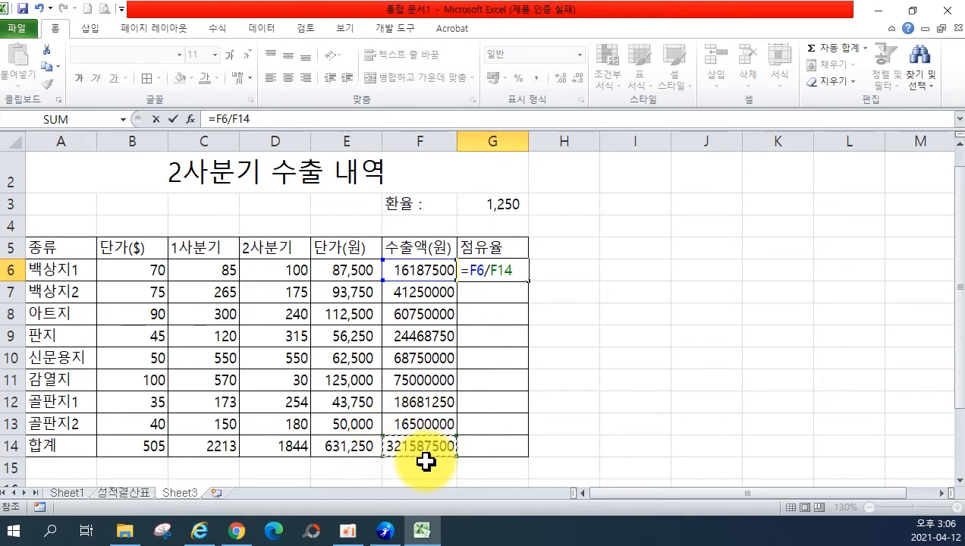
pyautogui.press('F4')
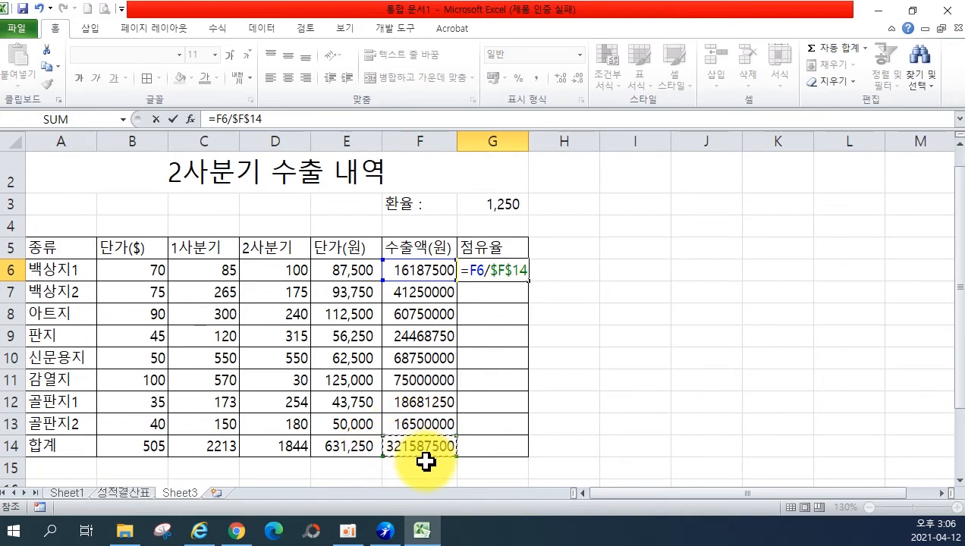
pyautogui.press('Return')
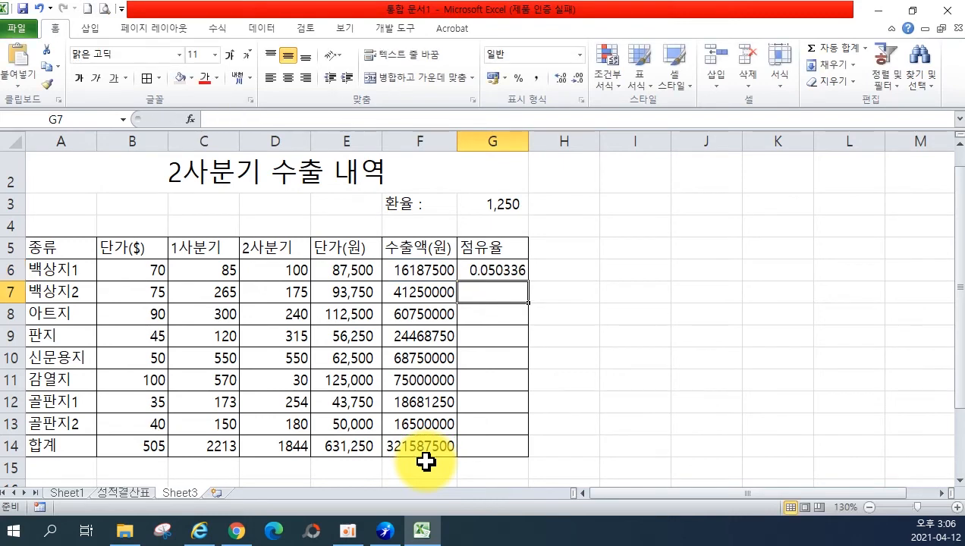
# Fill the 점유율 formula from G6 down to G13 and format the range as percentages.
pyautogui.click(493, 273)
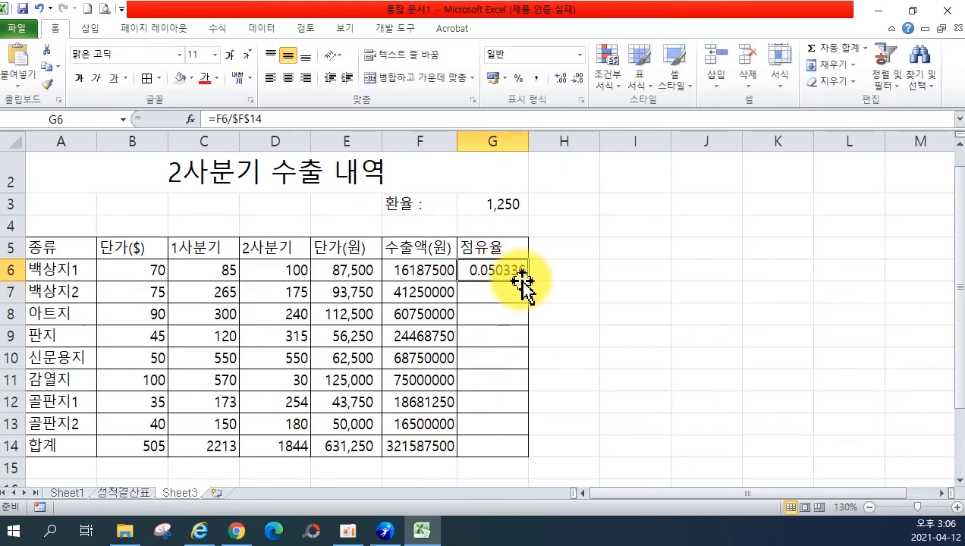
pyautogui.moveTo(528, 281); pyautogui.dragTo(512, 433)
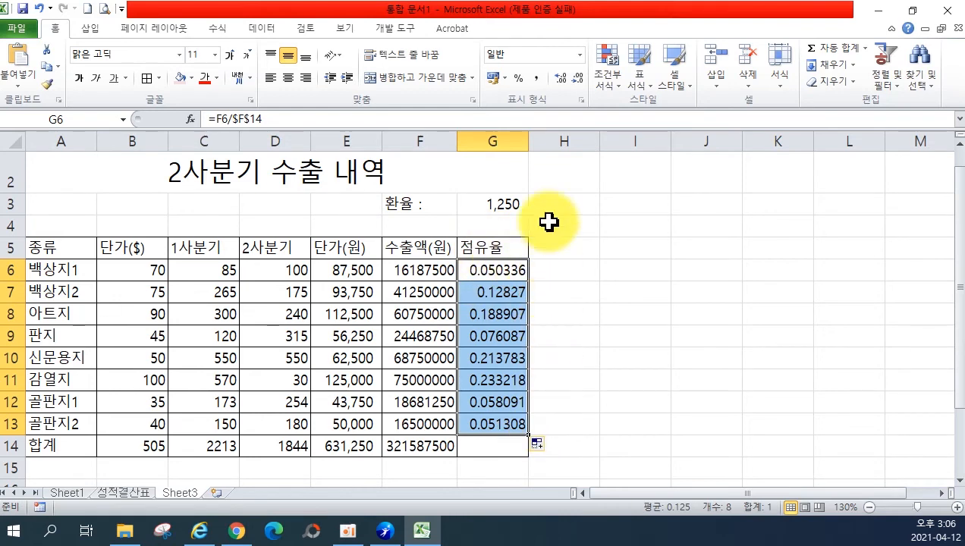
pyautogui.click(520, 76)
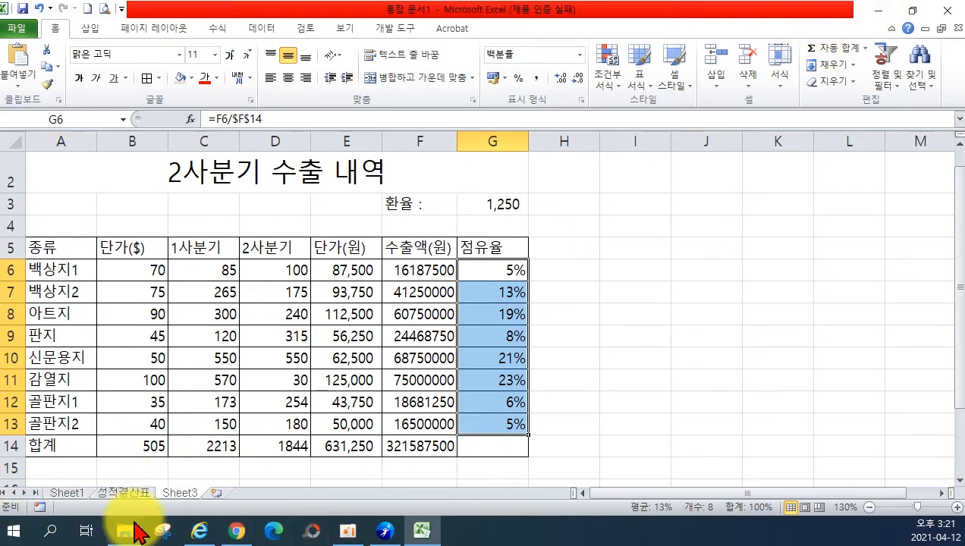
# Rename Sheet3 as 2사분기 수출내역.
pyautogui.doubleClick(180, 493)
pyautogui.write('2')
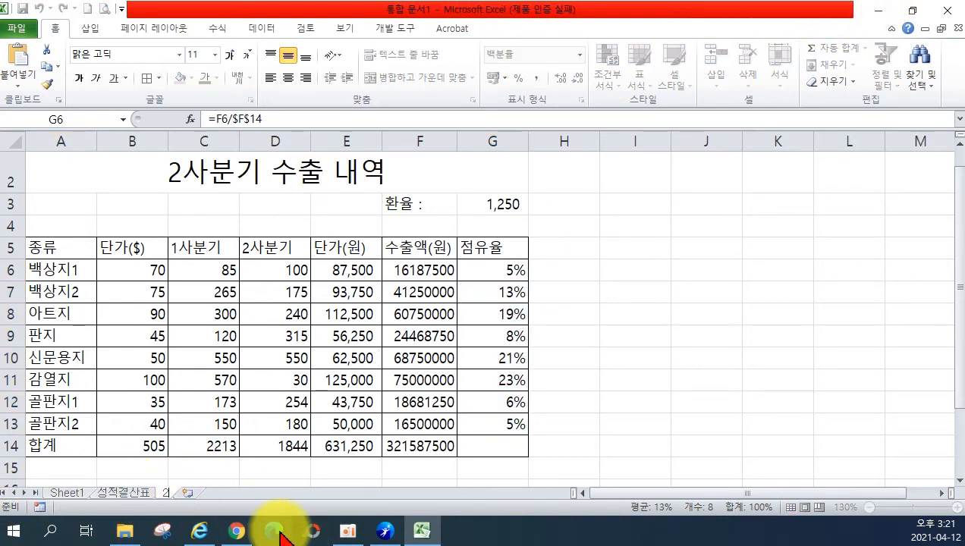
pyautogui.write('사분기 숯')
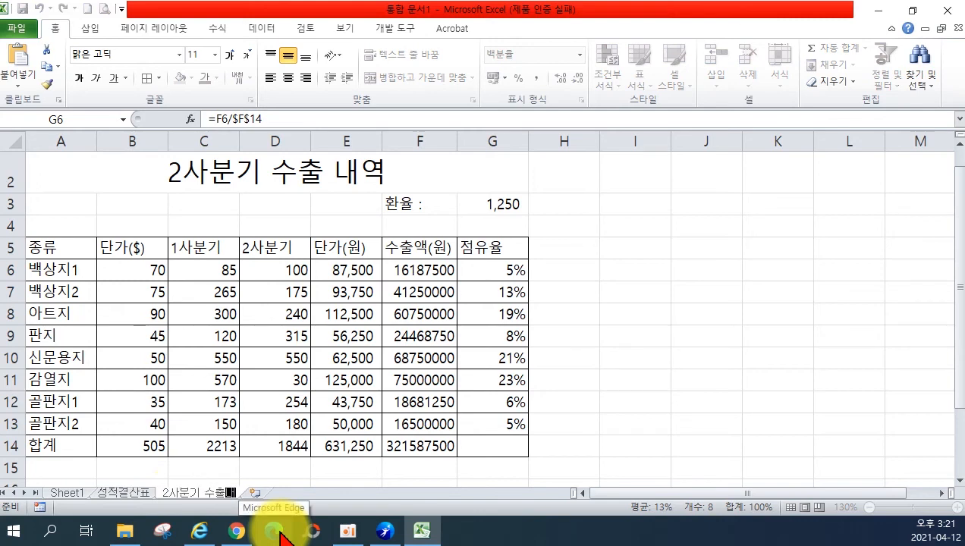
pyautogui.write('내역')
pyautogui.press('Return')
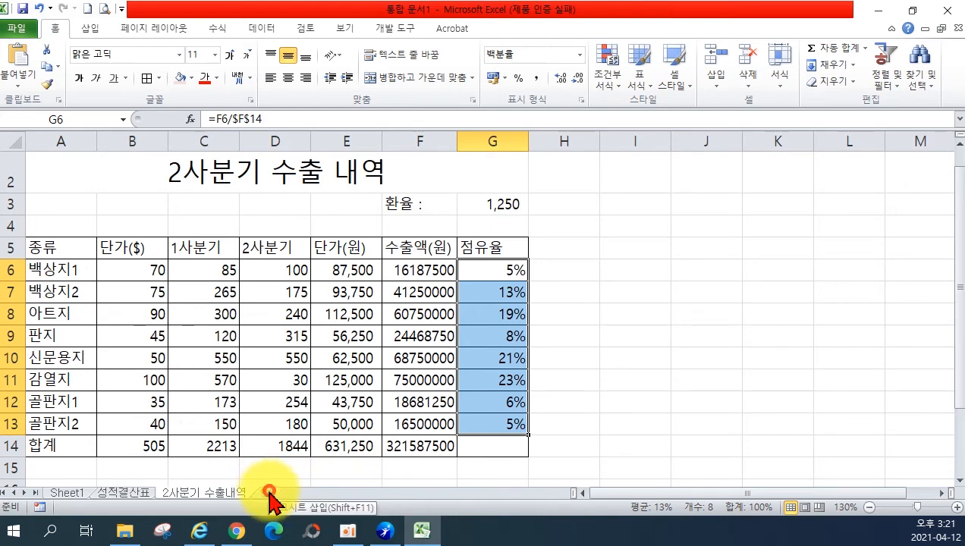
# Insert a new worksheet and enter the title 사원 급여 현황 in cell A2.
pyautogui.click(270, 493)
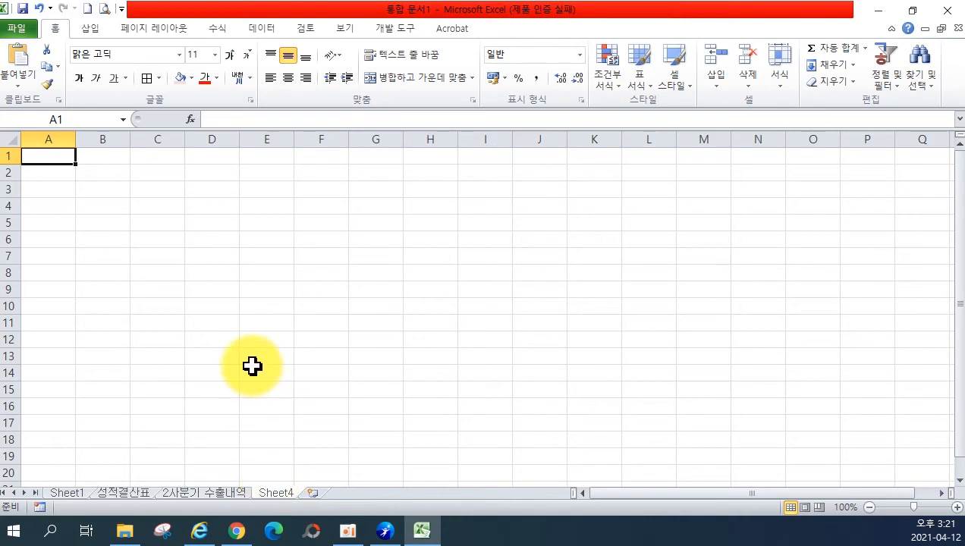
pyautogui.click(57, 174)
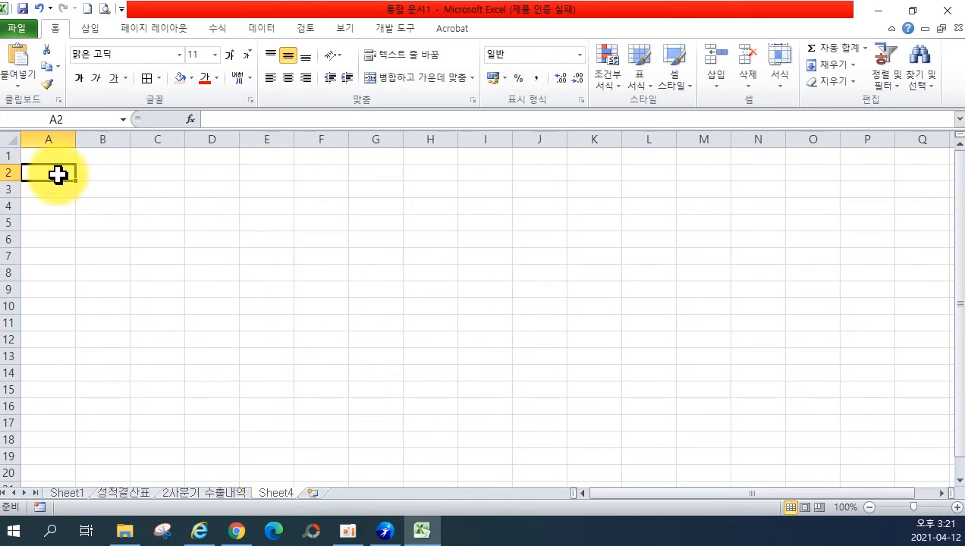
pyautogui.scroll(2, 57, 175)
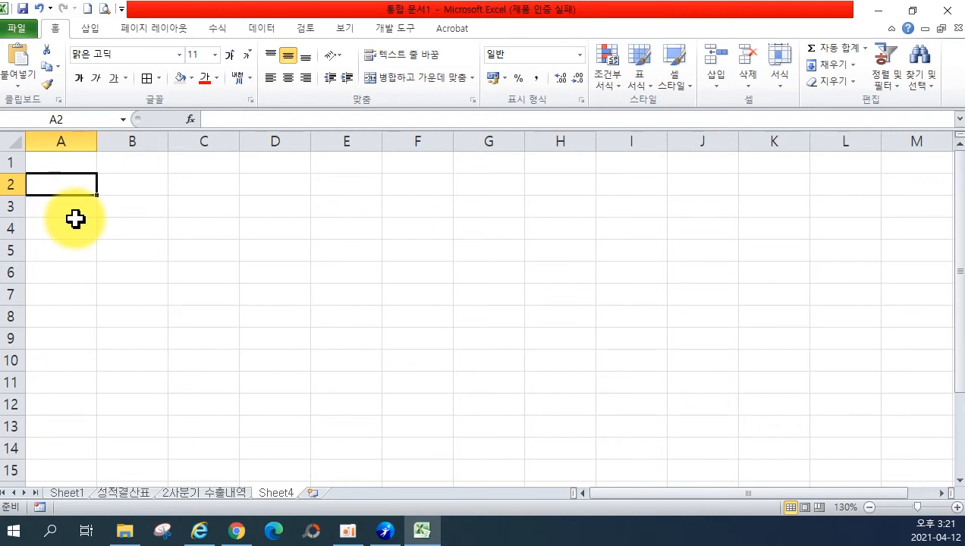
pyautogui.write('사원 급여 현')
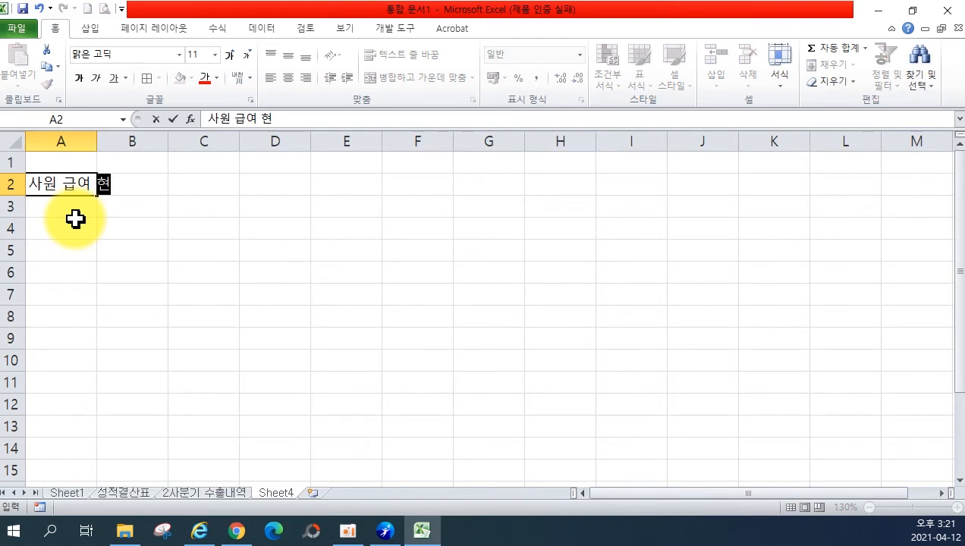
pyautogui.write('황')
pyautogui.press('Return')
# Enter the column headers 사원명, 관리부서, 기본급, 성과급 and 총 급여액 in cells A4 to E4.
pyautogui.click(76, 220)
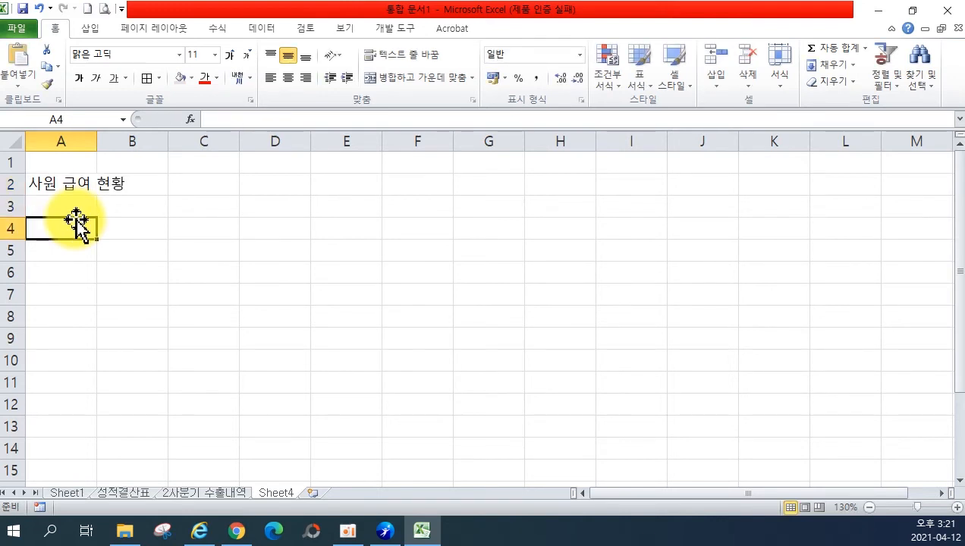
pyautogui.write('사우명')
pyautogui.press('Tab')
pyautogui.write('관리부서')
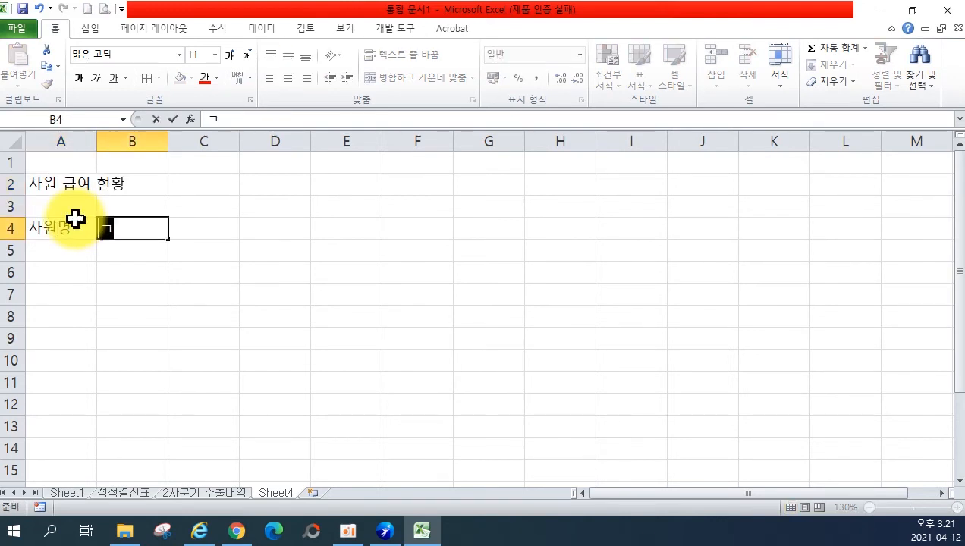
pyautogui.press('Tab')
pyautogui.write('기본')
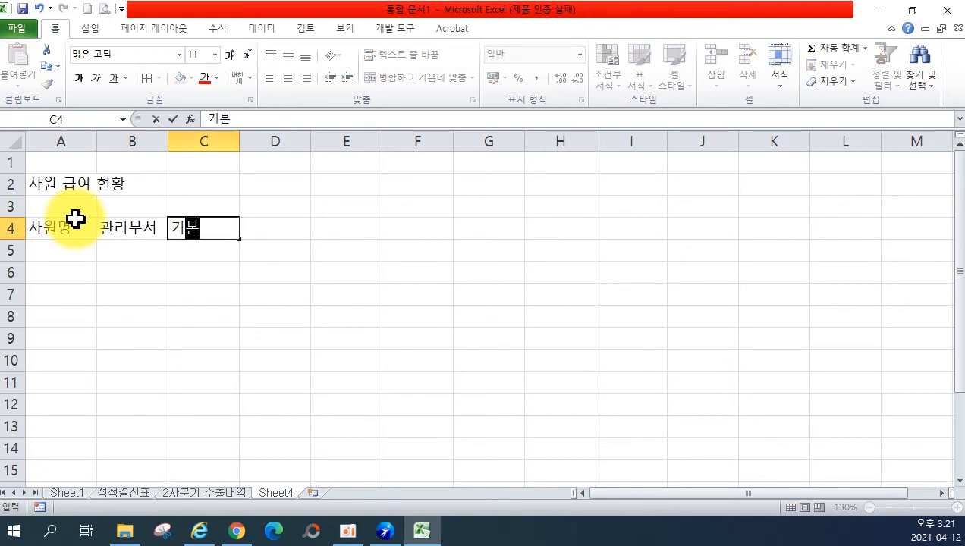
pyautogui.write('급')
pyautogui.press('Tab')
pyautogui.write('성과급')
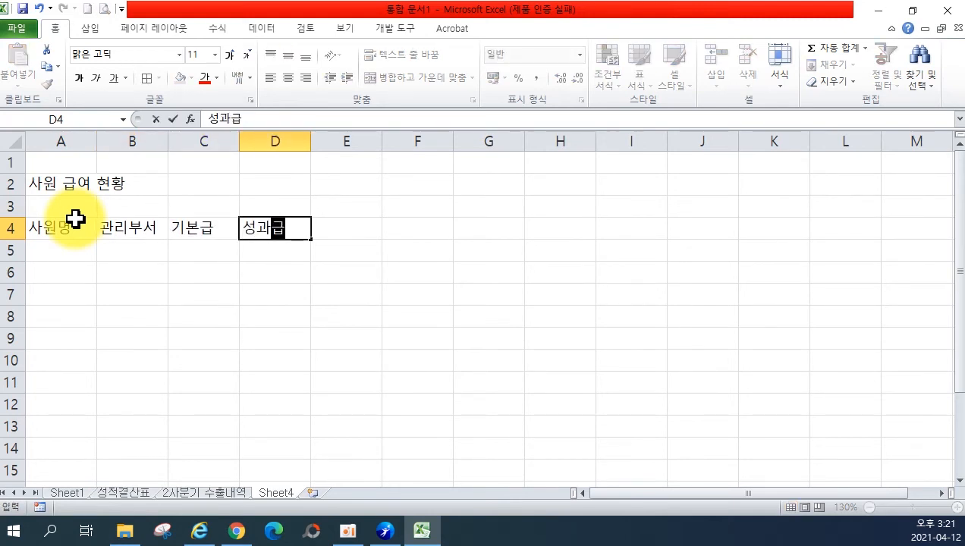
pyautogui.press('Tab')
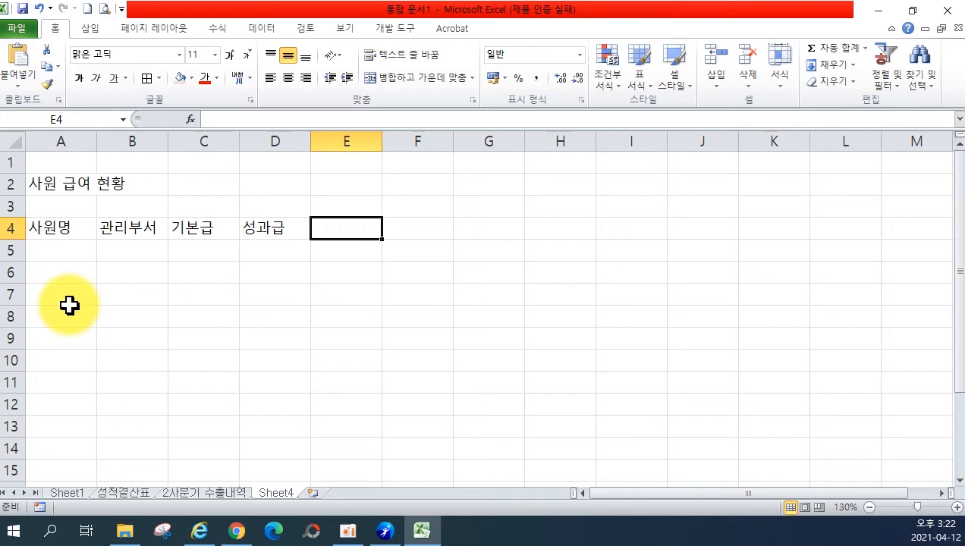
pyautogui.write('ㅊ')
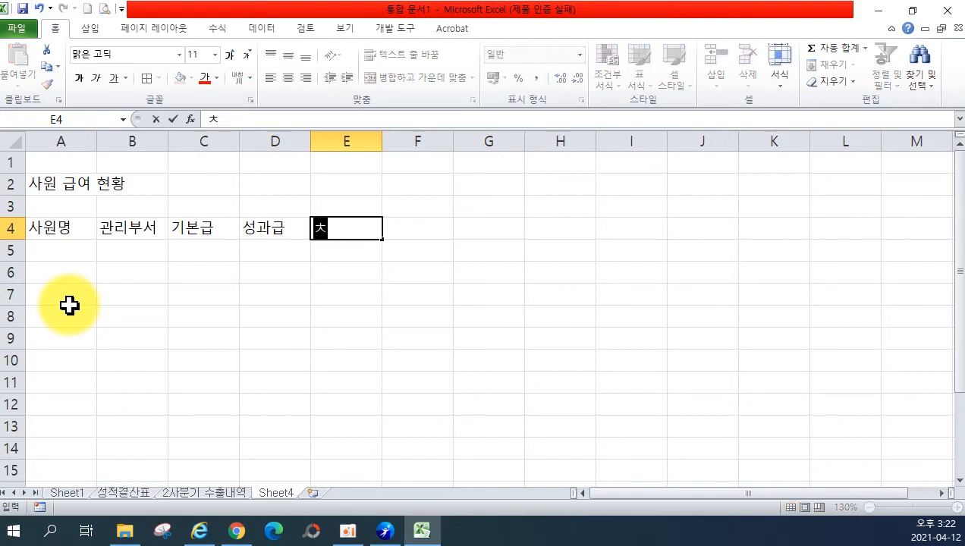
pyautogui.write(' 급여액')
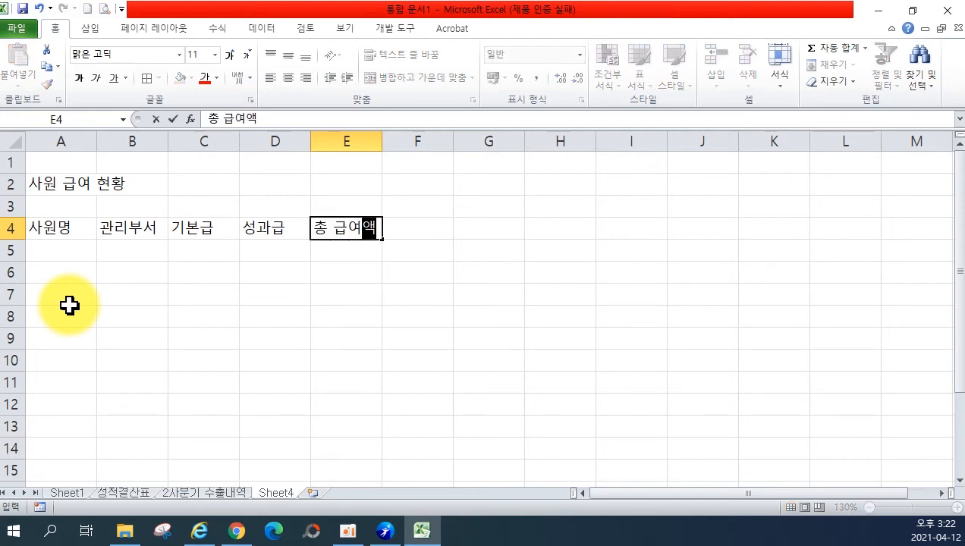
pyautogui.press('Return')
# Enter the names of the first three employees in cells A5 to A7 under 사원명.
pyautogui.write('신소진')
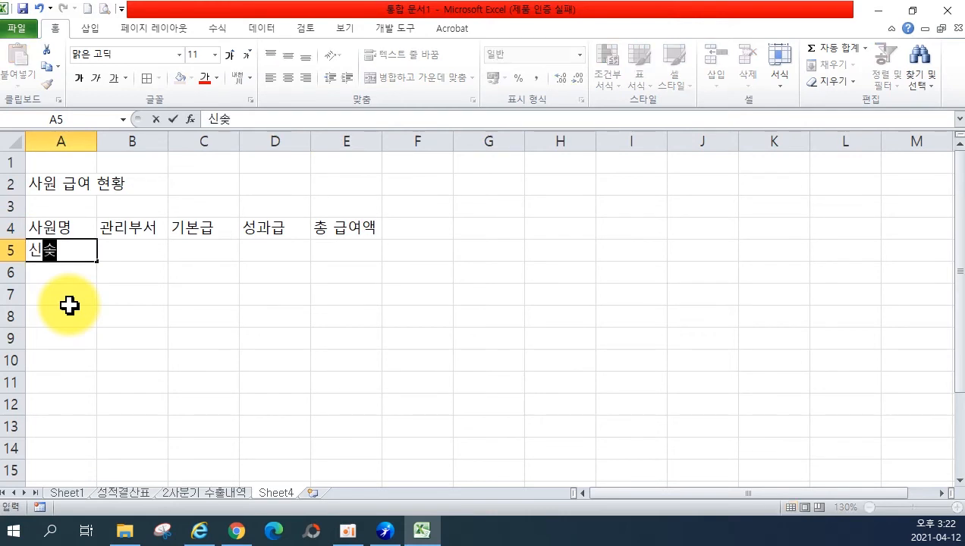
pyautogui.press('Return')
pyautogui.write('노수용')
pyautogui.press('Return')
pyautogui.write('최ㅈ')
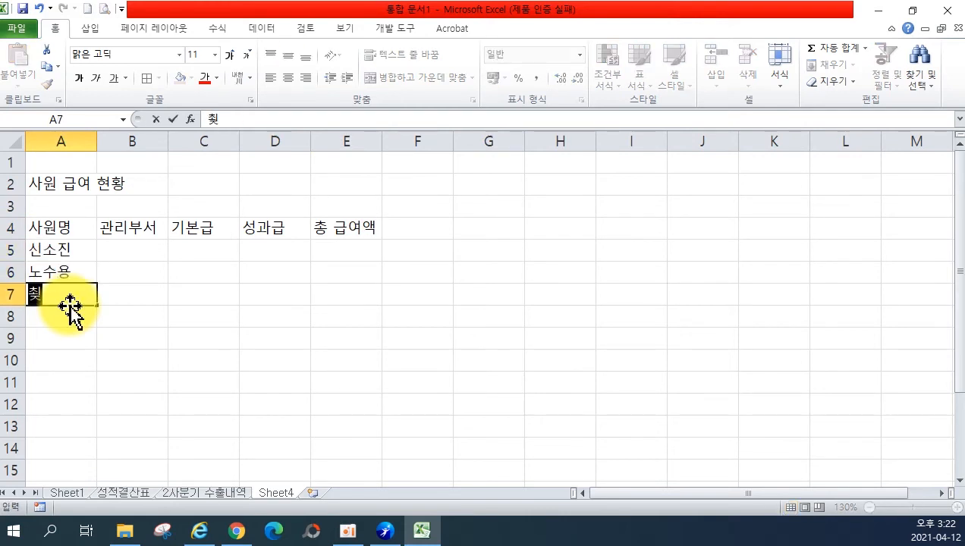
pyautogui.write('호')
pyautogui.press('Return')
# Enter the department 판매1부 in cell B5 and fill it down to B7.
pyautogui.press('Right')
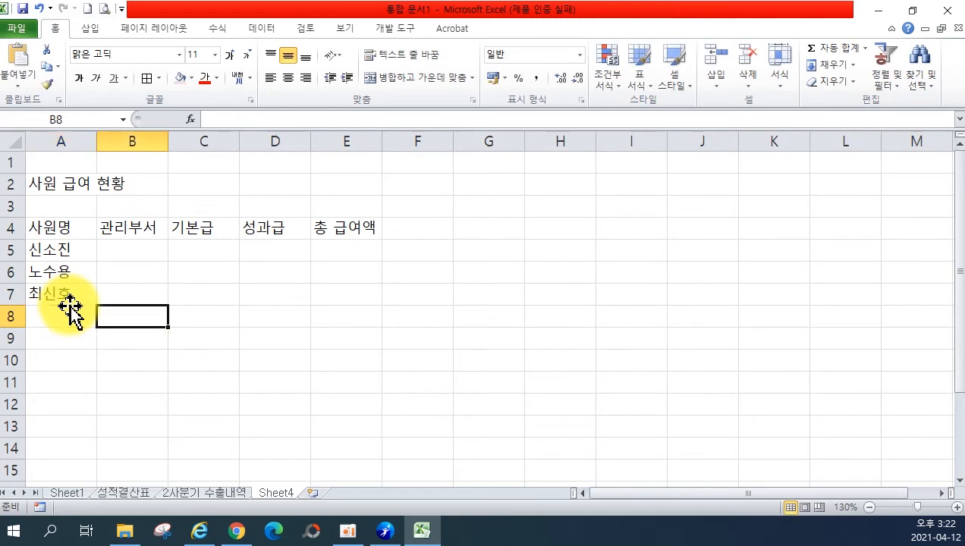
pyautogui.press('Up')
pyautogui.press('Up')
pyautogui.press('Up')
pyautogui.write('1')
pyautogui.write('매1')
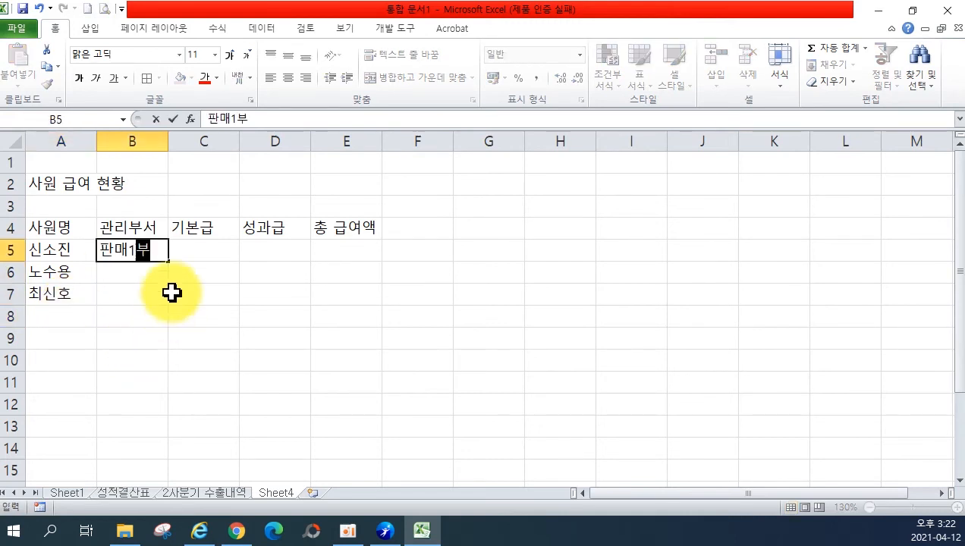
pyautogui.hotkey('ctrl', 'Return')
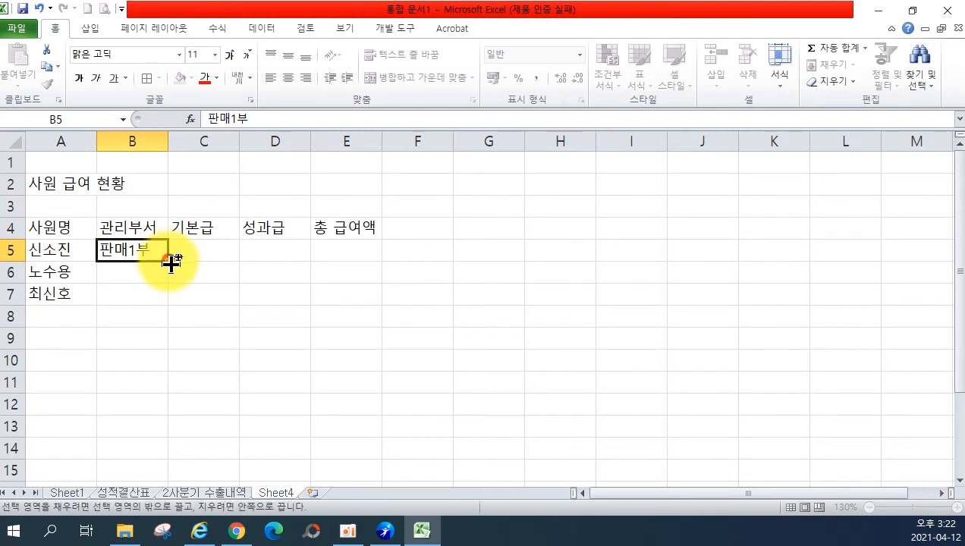
pyautogui.moveTo(168, 261); pyautogui.dragTo(167, 304)
# Add the row labels 합계 in A8 and 평균 in A9 below the first employee group.
pyautogui.click(42, 319)
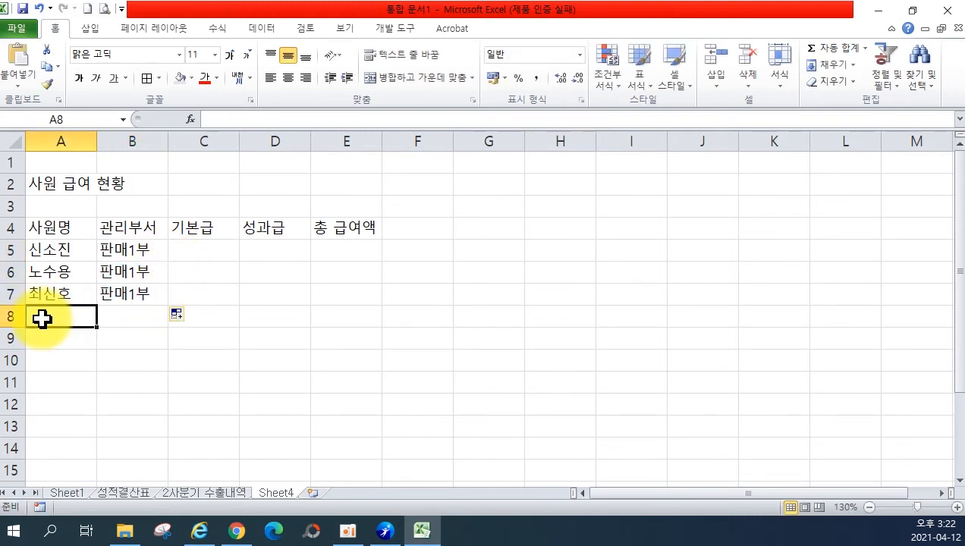
pyautogui.write('한혜')
pyautogui.press('Return')
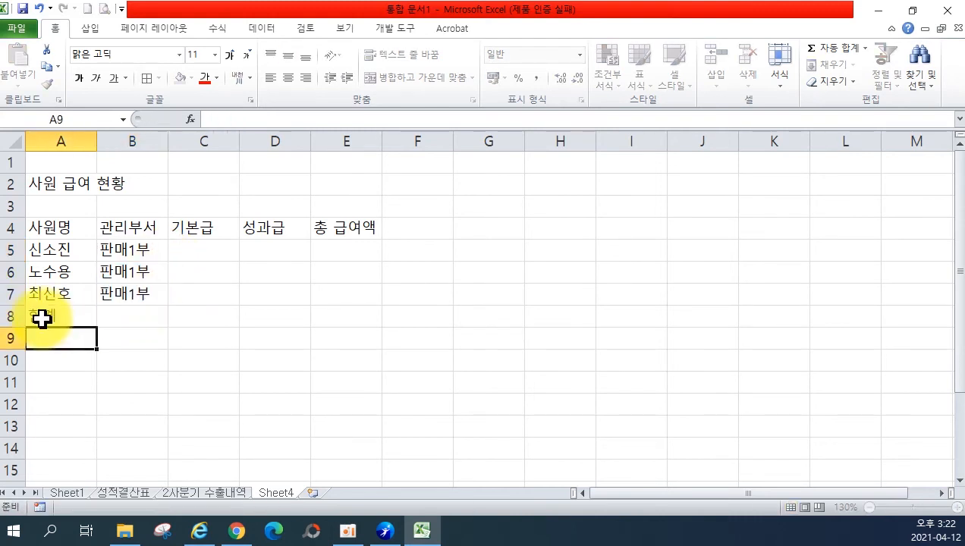
pyautogui.write('평구ㅠ균')
pyautogui.press('Return')
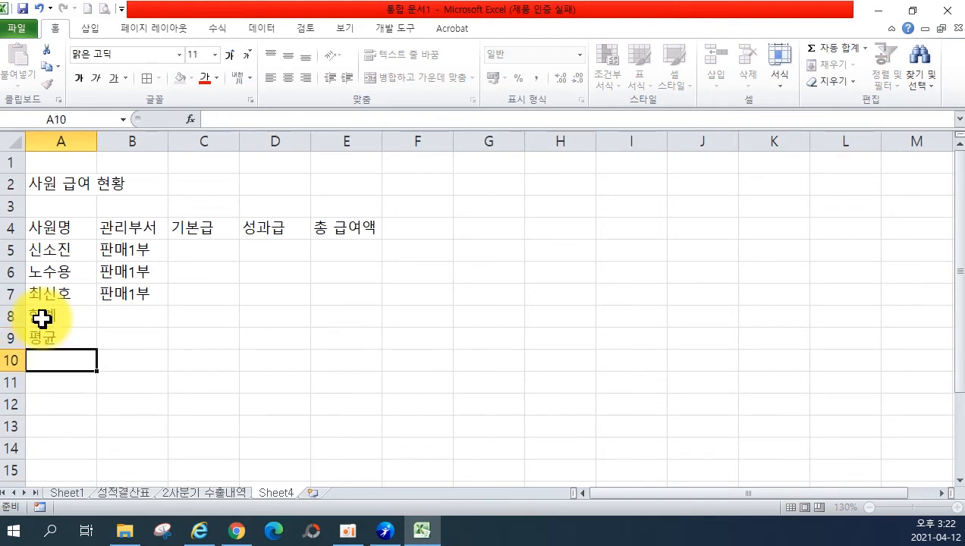
# Enter the names of the next three employees in cells A10 to A12 under 사원명.
pyautogui.write('이은처ㄹ')
pyautogui.press('Return')
pyautogui.write('조명섭')
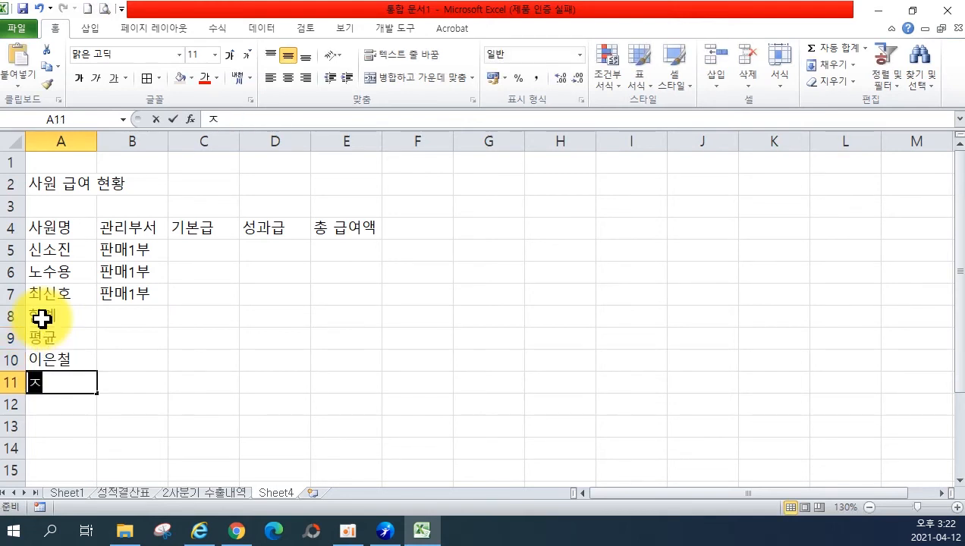
pyautogui.press('Return')
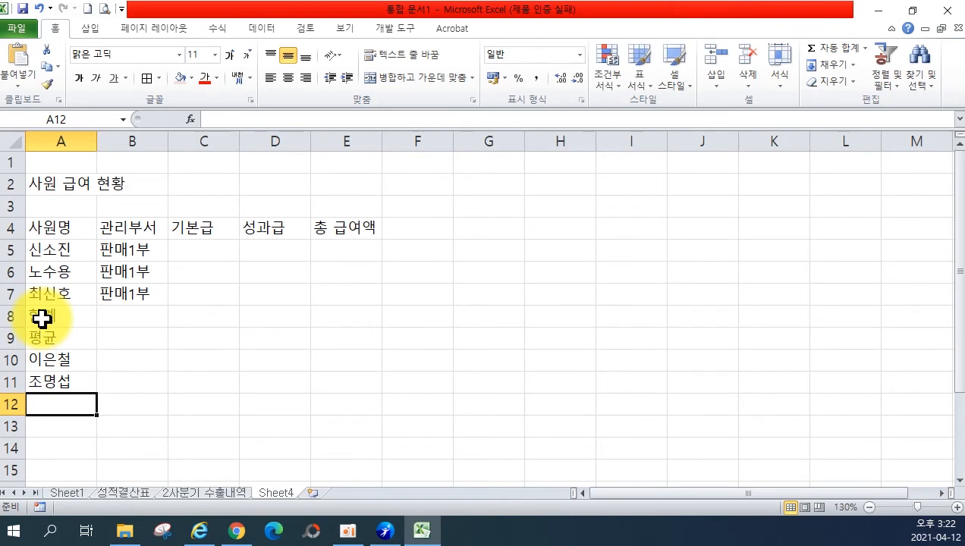
pyautogui.write('박ㄱㅓㄴ창')
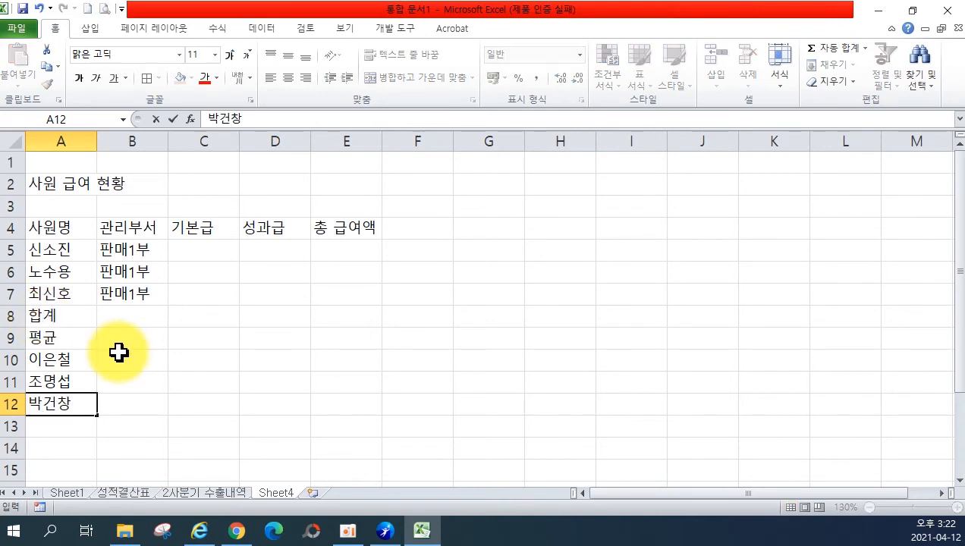
# Enter the department 판매2부 in cell B10 and fill it down to B12.
pyautogui.click(120, 353)
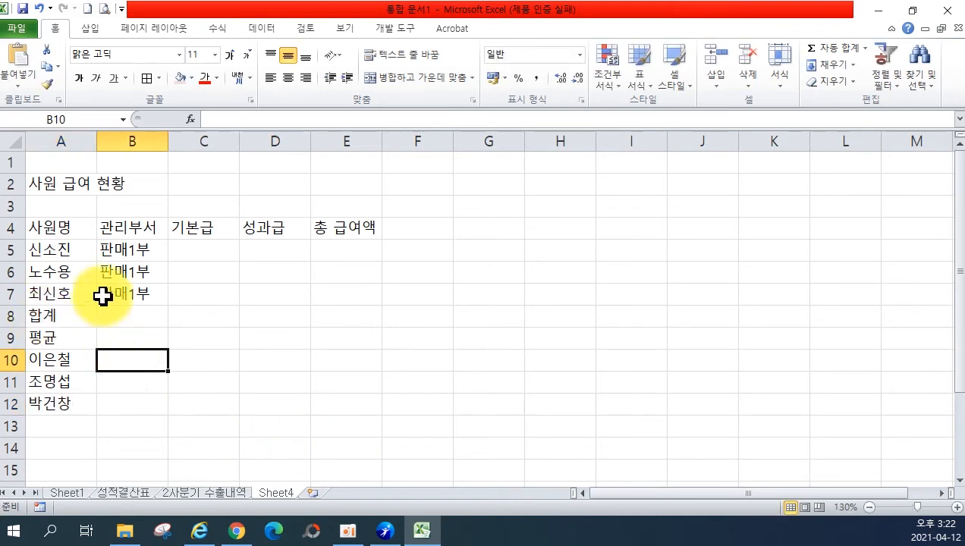
pyautogui.moveTo(101, 297); pyautogui.dragTo(123, 304)
pyautogui.click(120, 357)
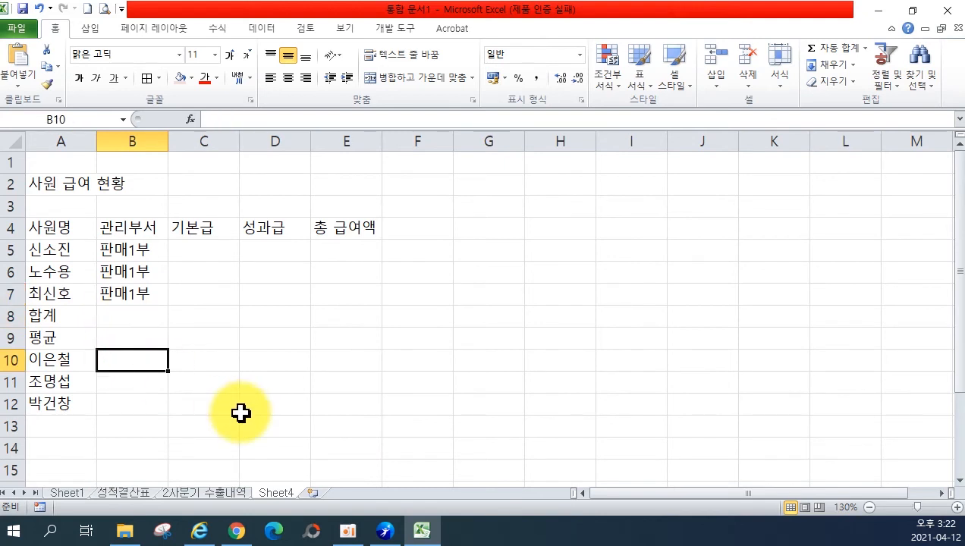
pyautogui.write('판매2')
pyautogui.press('Tab')
pyautogui.write('ㅜ')
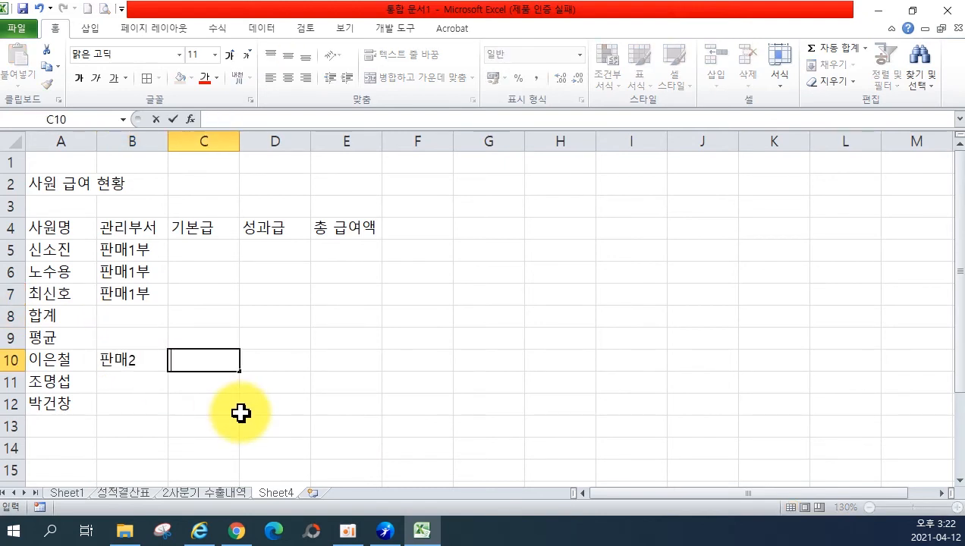
pyautogui.press('Left')
pyautogui.press('F2')
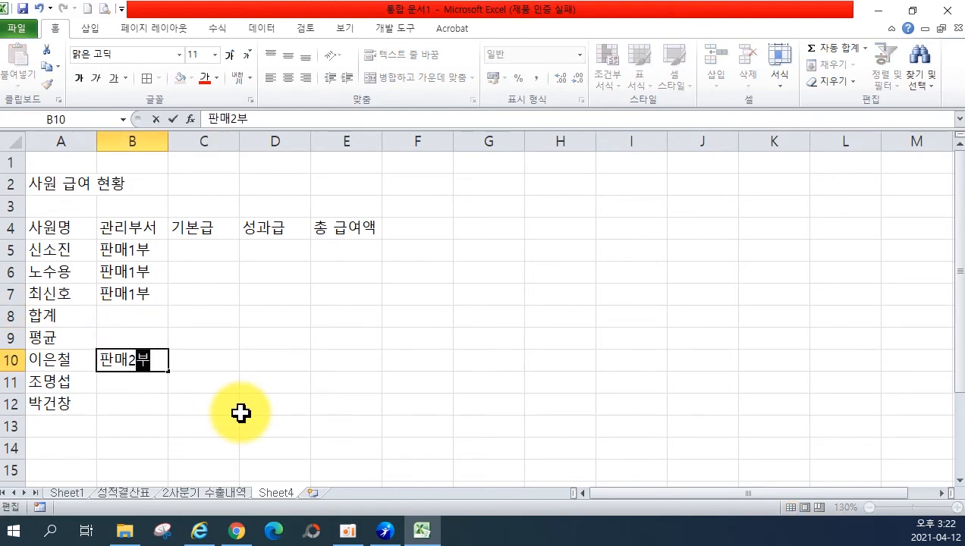
pyautogui.click(194, 383)
pyautogui.click(138, 353)
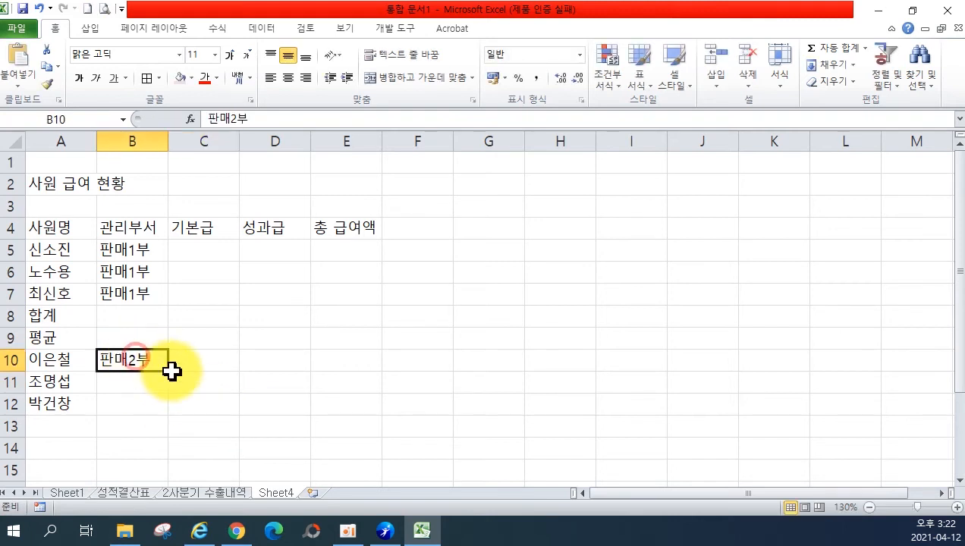
pyautogui.moveTo(169, 371); pyautogui.dragTo(167, 414)
# Add the row labels 합계 in A13 and 평균 in A14 below the second employee group.
pyautogui.click(53, 426)
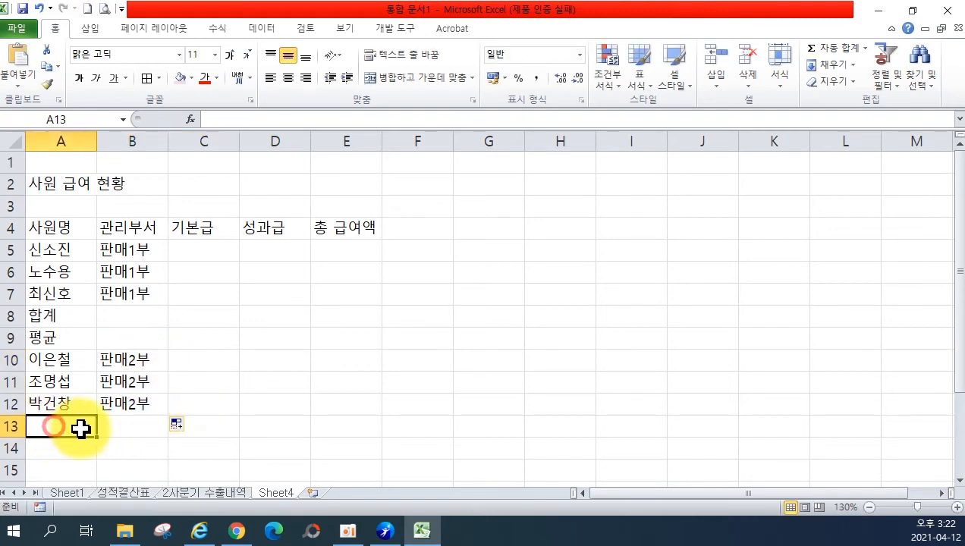
pyautogui.write('박ㅎ')
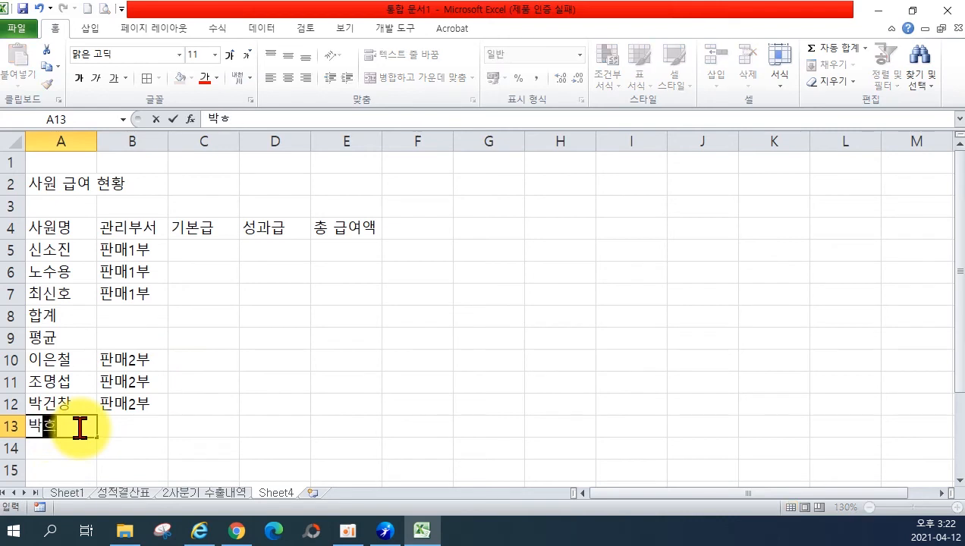
pyautogui.press('BackSpace')
pyautogui.press('BackSpace')
pyautogui.write('계')
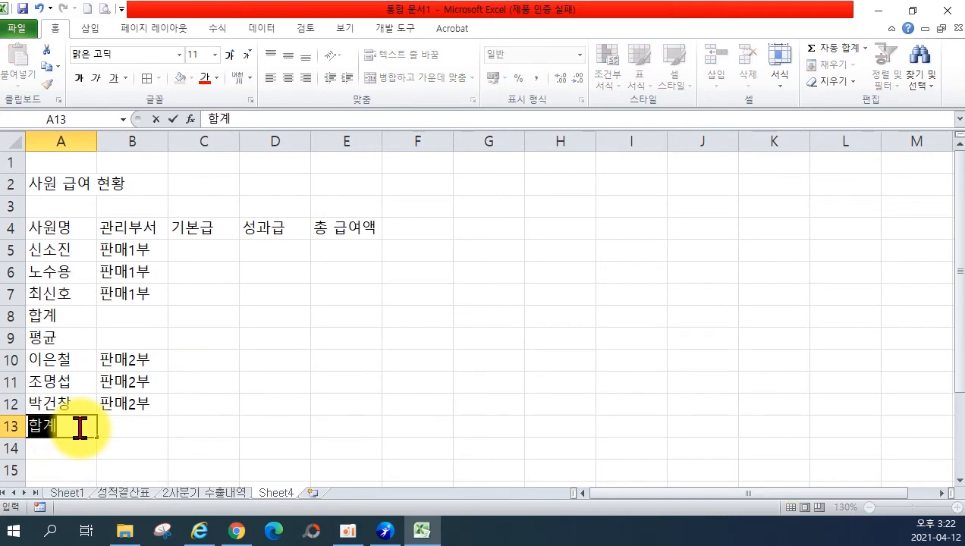
pyautogui.press('Return')
pyautogui.write('평균')
pyautogui.press('Return')
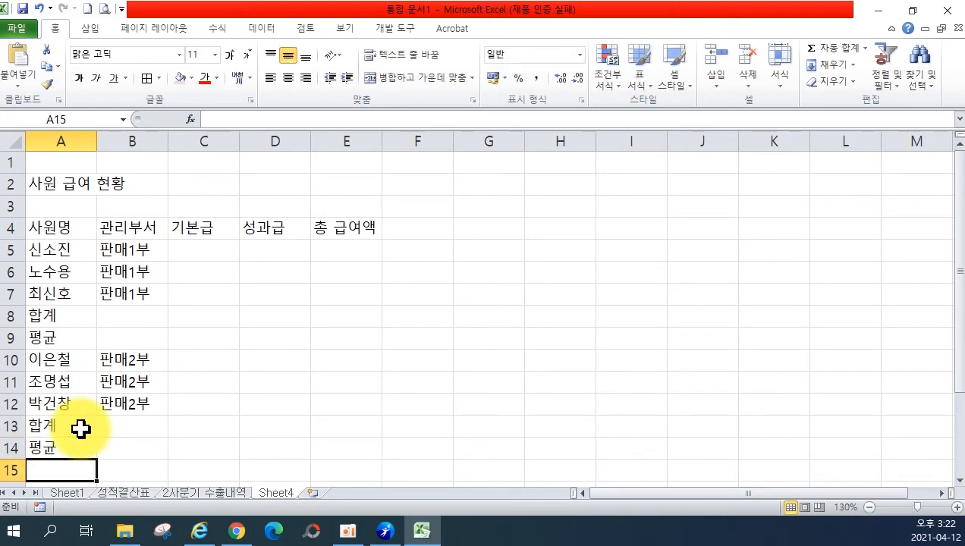
# Enter the names of the last three employees in cells A15 to A17.
pyautogui.write('박희천')
pyautogui.press('Return')
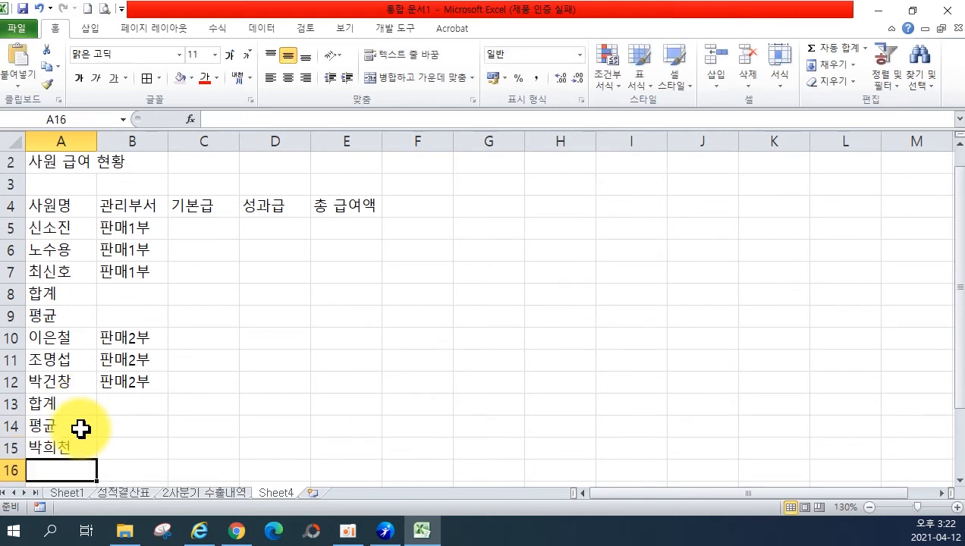
pyautogui.write('이기수')
pyautogui.press('Return')
pyautogui.write('김ㅈ')
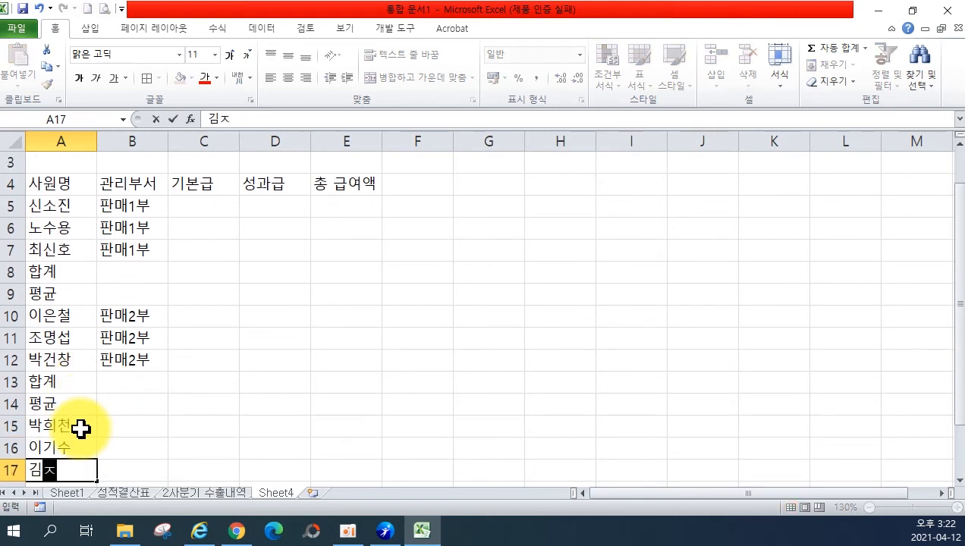
pyautogui.write('ㅐㄱㅠ')
# Enter the department 판매3부 in cell B15 and fill it down to B17.
pyautogui.press('Right')
pyautogui.press('Up')
pyautogui.press('Up')
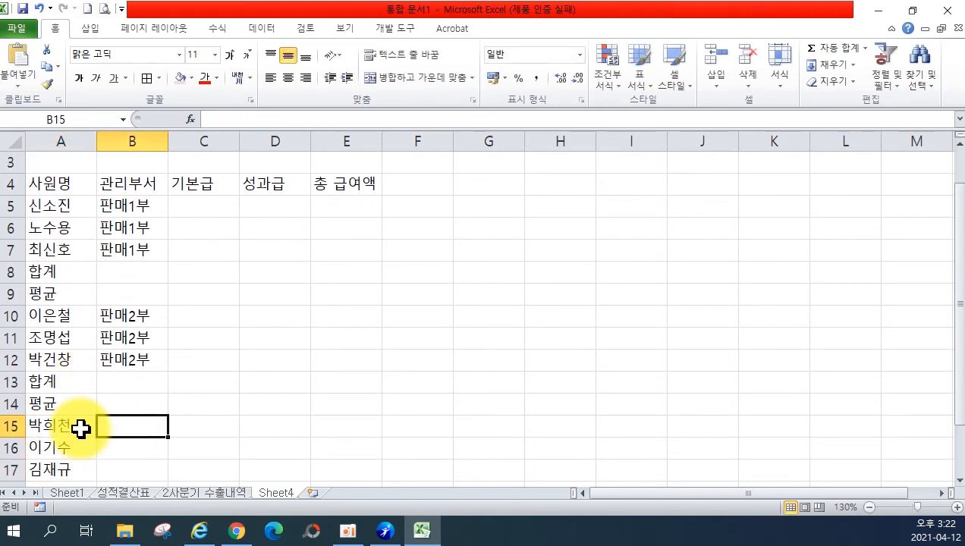
pyautogui.write('파ㄴ매3')
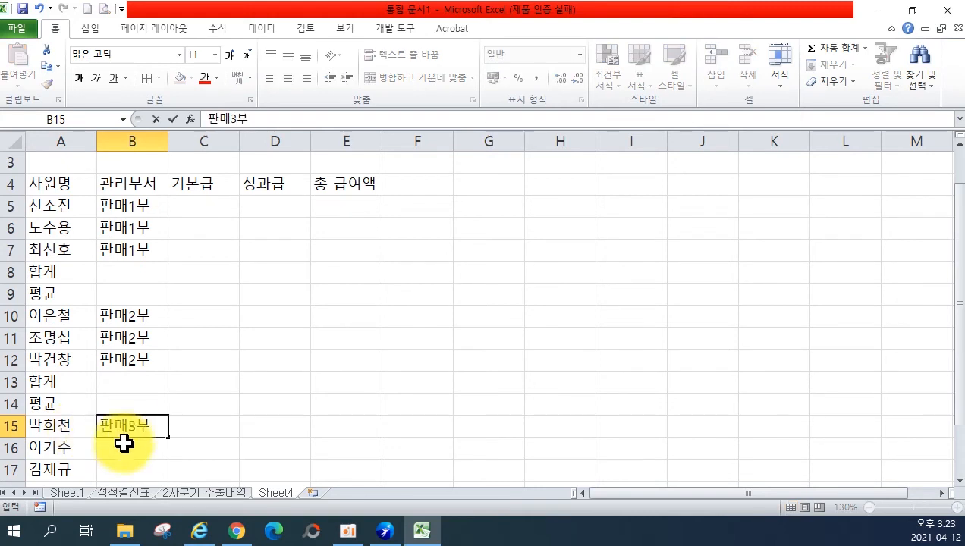
pyautogui.moveTo(168, 438); pyautogui.dragTo(164, 470)
# Add the row labels 합계 in A18 and 평균 in A19 below the third employee group.
pyautogui.click(67, 359)
pyautogui.write('합계')
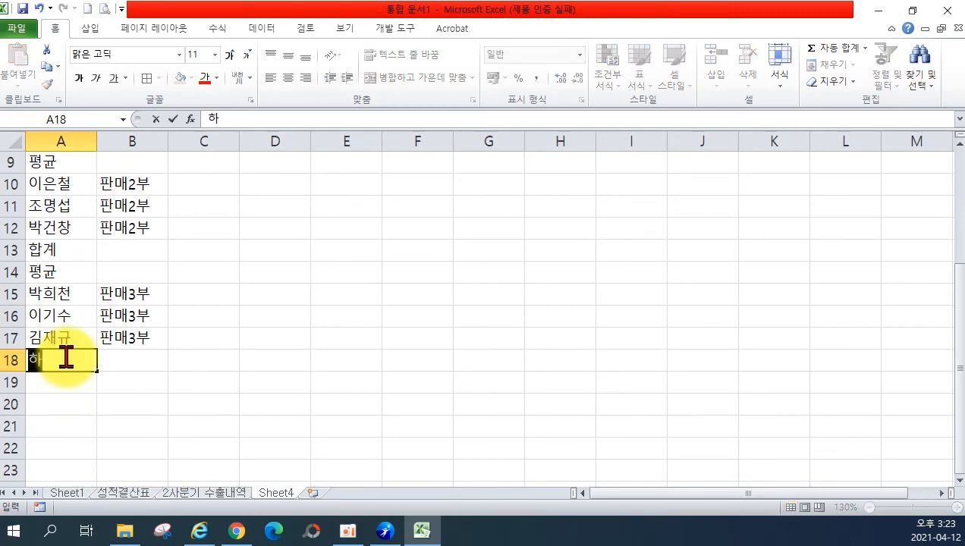
pyautogui.press('Return')
pyautogui.write('평균')
pyautogui.press('Return')
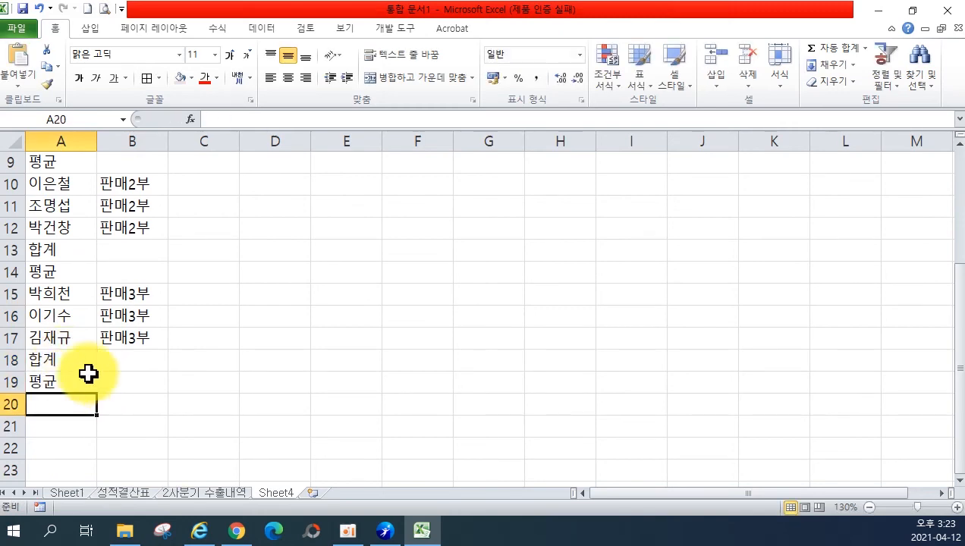
# Apply all borders to the salary table in cells A4 to E19.
pyautogui.scroll(-4, 159, 316)
pyautogui.scroll(6, 160, 316)
pyautogui.keyDown('ctrl'); pyautogui.scroll(-4, 160, 318); pyautogui.keyUp('ctrl')
pyautogui.keyDown('ctrl'); pyautogui.scroll(2, 160, 318); pyautogui.keyUp('ctrl')
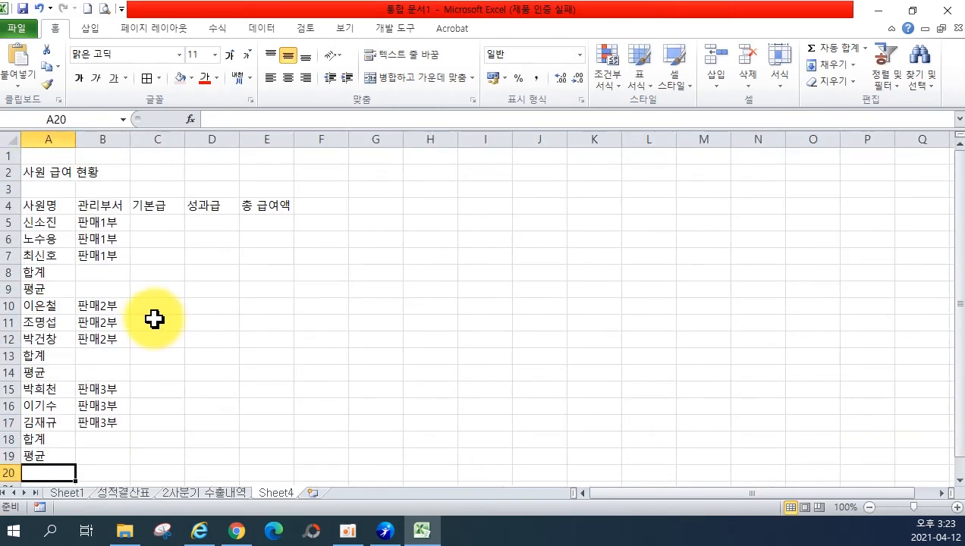
pyautogui.moveTo(47, 207); pyautogui.dragTo(264, 456)
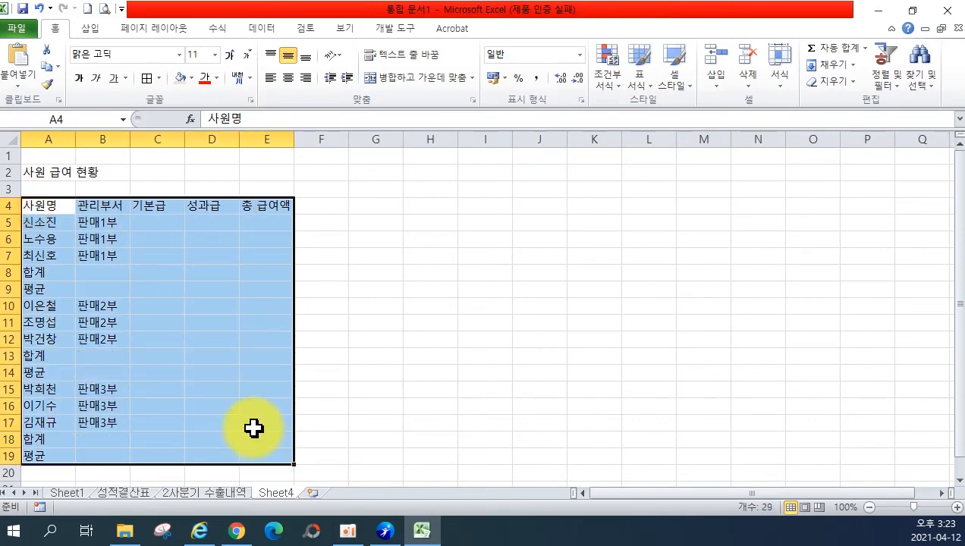
pyautogui.click(147, 78)
# Merge and center each 합계 and 평균 label across columns A and B, and shade these labels and header row 4 light pink.
pyautogui.moveTo(40, 267); pyautogui.dragTo(100, 273)
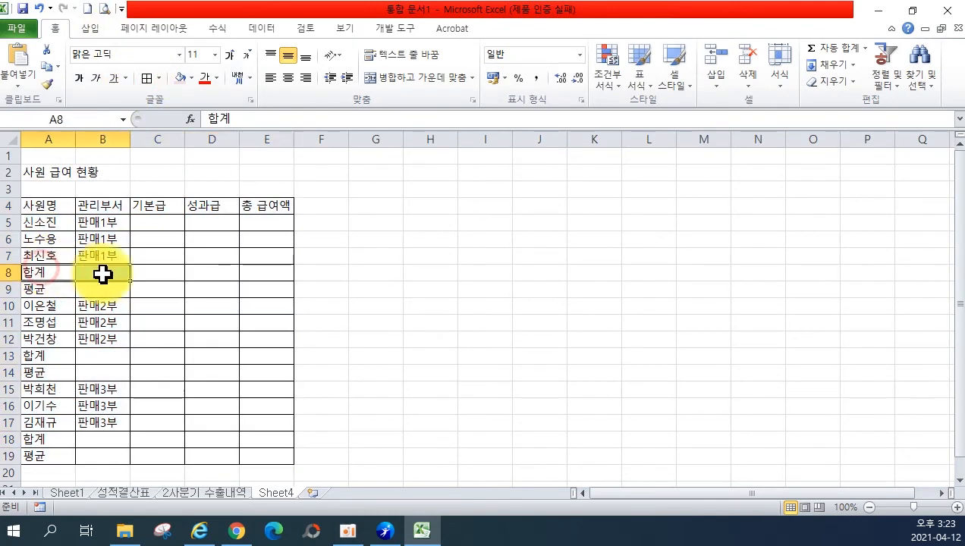
pyautogui.moveTo(42, 290); pyautogui.dragTo(86, 295)
pyautogui.moveTo(44, 356); pyautogui.dragTo(97, 370)
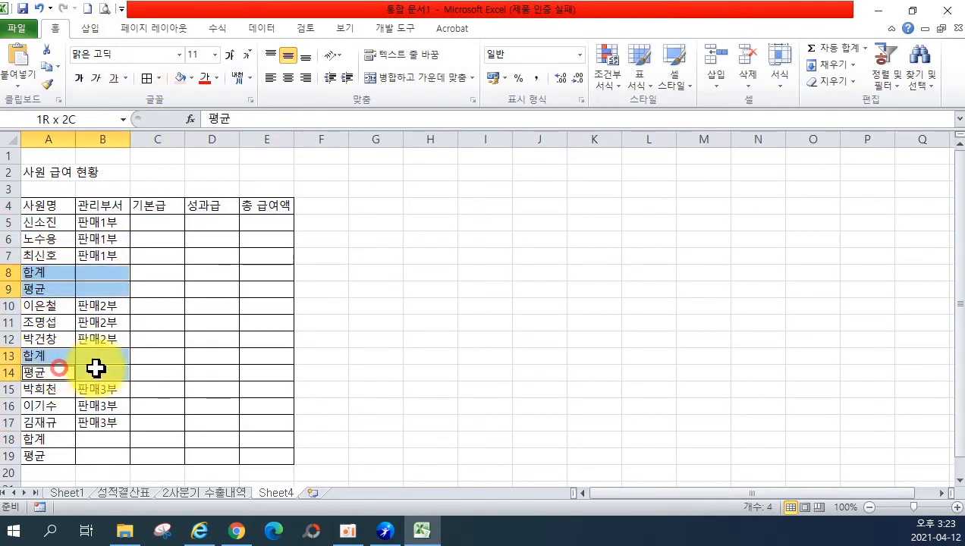
pyautogui.moveTo(64, 439); pyautogui.dragTo(103, 440)
pyautogui.moveTo(68, 458); pyautogui.dragTo(93, 458)
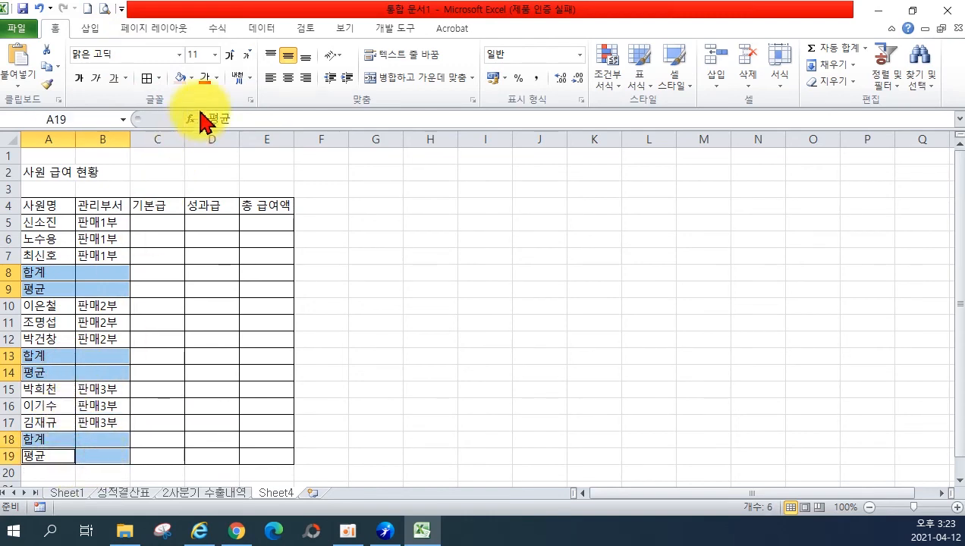
pyautogui.click(395, 78)
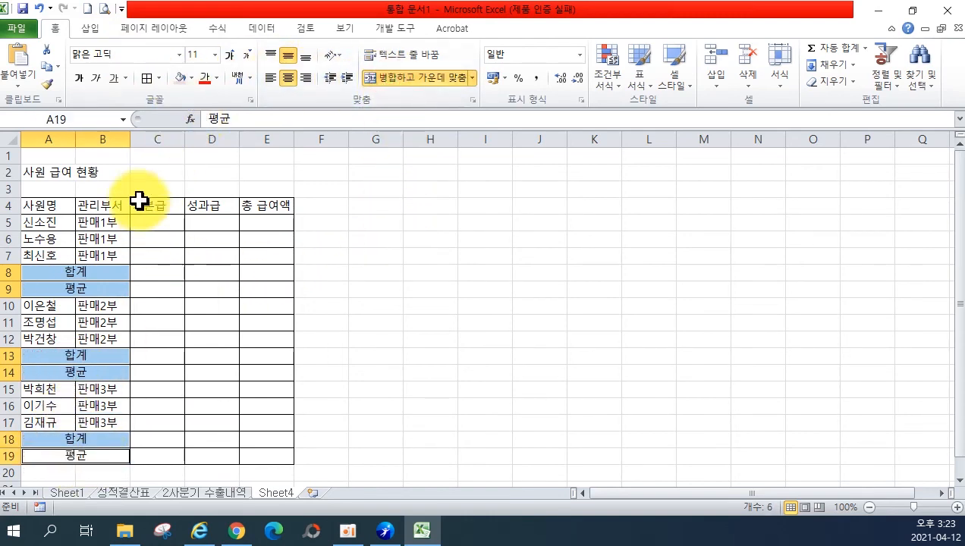
pyautogui.moveTo(45, 212); pyautogui.dragTo(263, 201)
pyautogui.click(180, 77)
# Merge and center the title 사원 급여 현황 across A2 to E2 and set its font size to 20.
pyautogui.scroll(2, 174, 273)
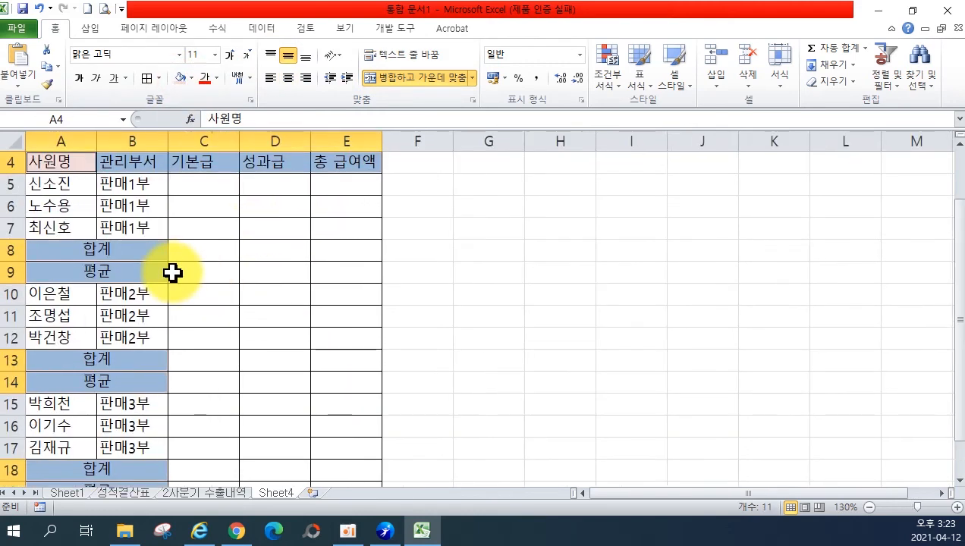
pyautogui.scroll(-1, 172, 273)
pyautogui.scroll(1, 127, 202)
pyautogui.moveTo(62, 177); pyautogui.dragTo(284, 178)
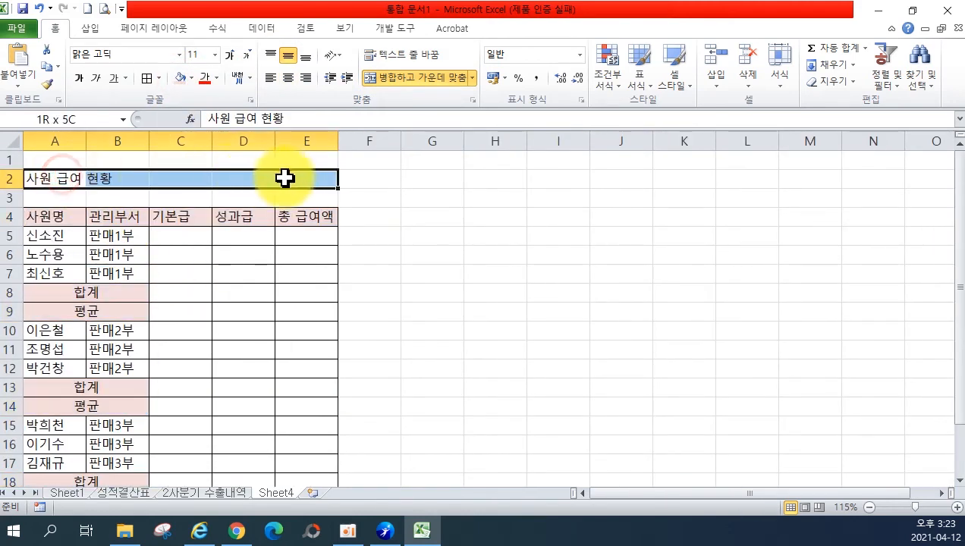
pyautogui.click(398, 79)
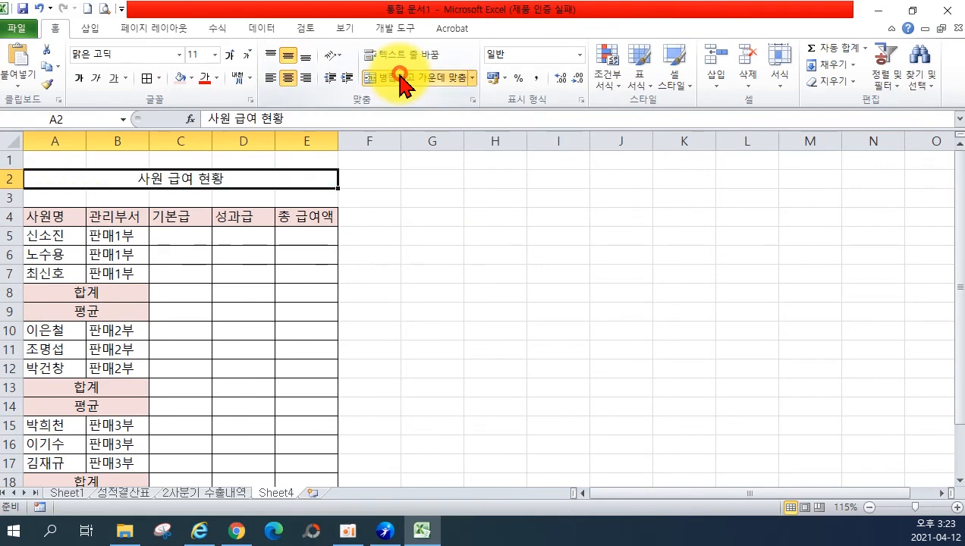
pyautogui.click(215, 54)
pyautogui.click(196, 202)
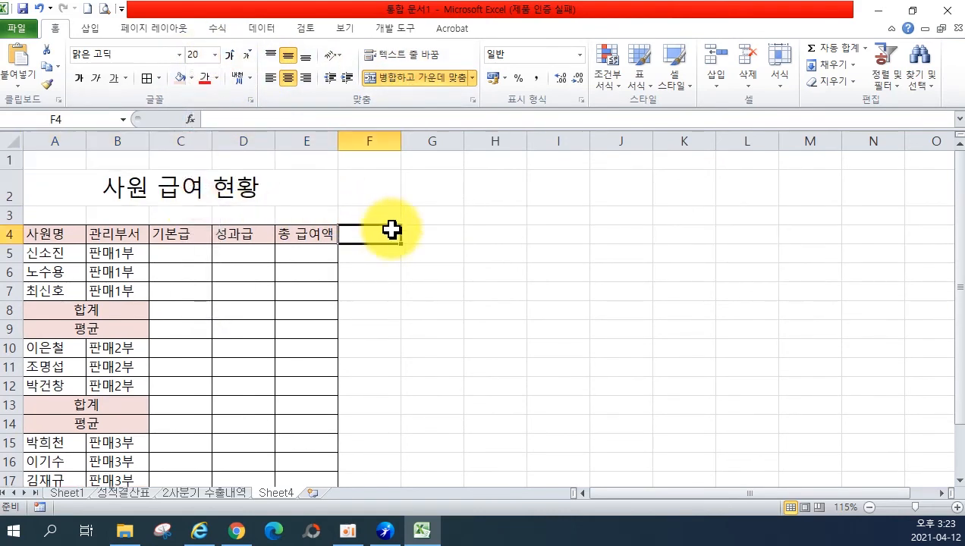
# Reduce the heights of the empty rows 3 and 1 around the title to narrow strips.
pyautogui.click(390, 232)
pyautogui.moveTo(13, 225); pyautogui.dragTo(11, 216)
pyautogui.moveTo(13, 169); pyautogui.dragTo(15, 156)
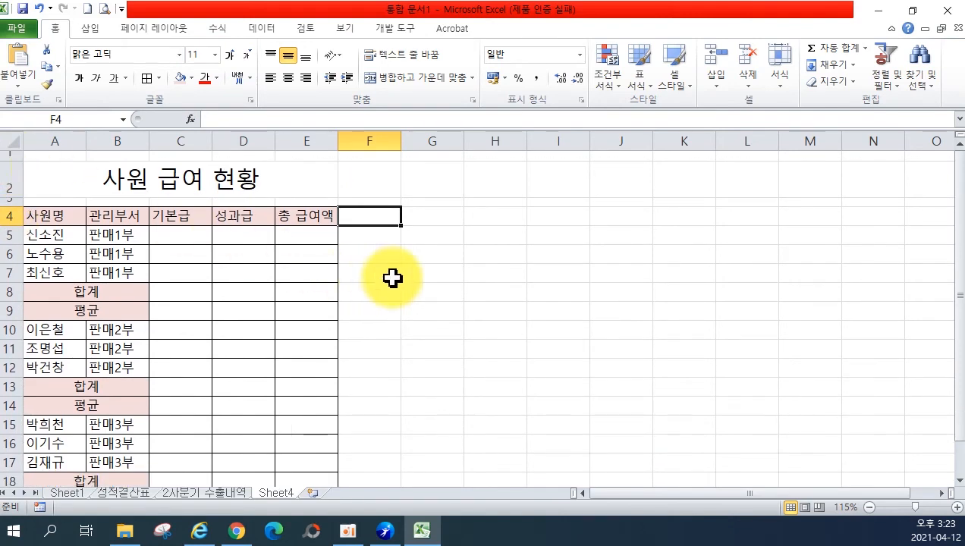
pyautogui.click(431, 273)
# Center the column headers in cells A4 to E4.
pyautogui.moveTo(66, 216); pyautogui.dragTo(230, 220)
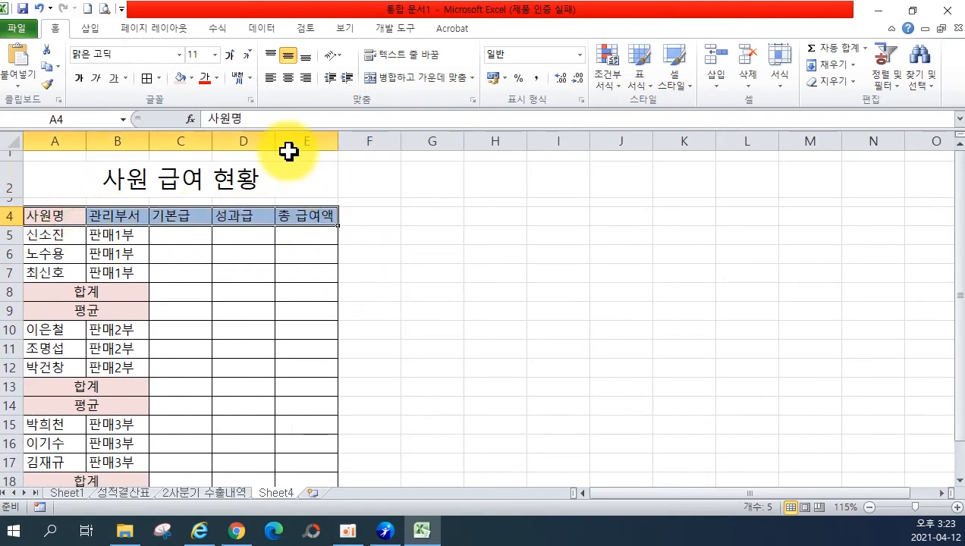
pyautogui.click(288, 78)
pyautogui.click(477, 273)
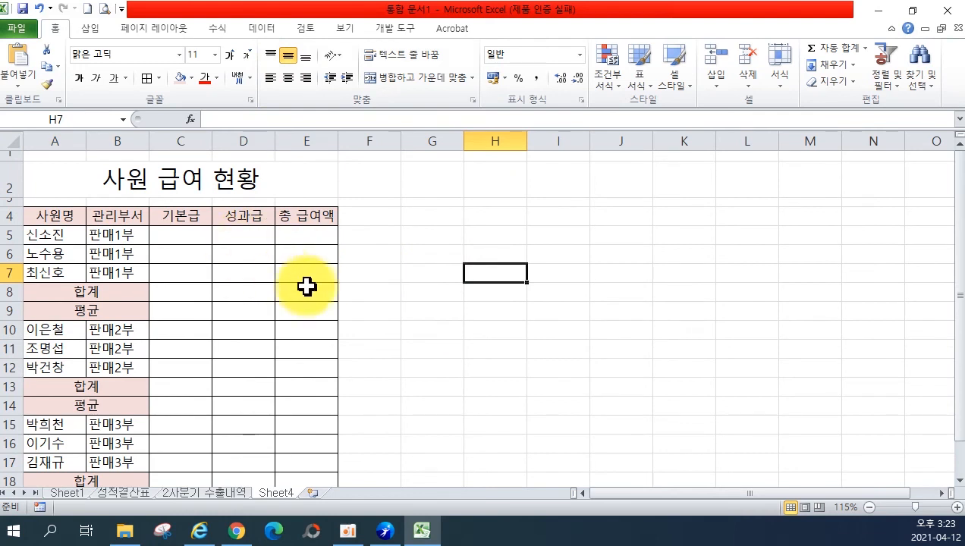
# Select the ranges C5:D7, C10:D12 and C15:D17 together, with C5 as the active cell.
pyautogui.moveTo(183, 235); pyautogui.dragTo(231, 272)
pyautogui.moveTo(176, 331); pyautogui.dragTo(234, 363)
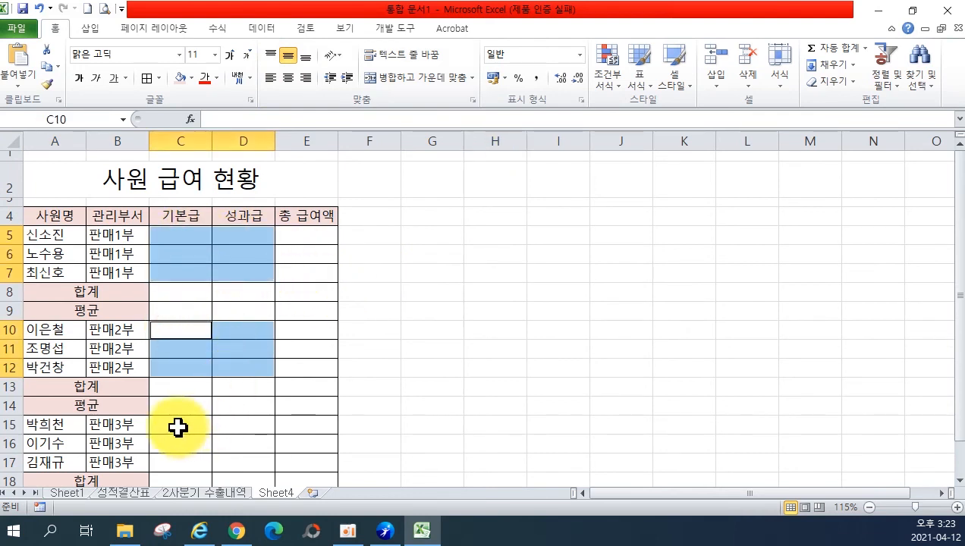
pyautogui.moveTo(172, 424); pyautogui.dragTo(231, 469)
pyautogui.press('Return')
pyautogui.press('Return')
pyautogui.press('Return')
pyautogui.press('Return')
pyautogui.press('Return')
pyautogui.press('Return')
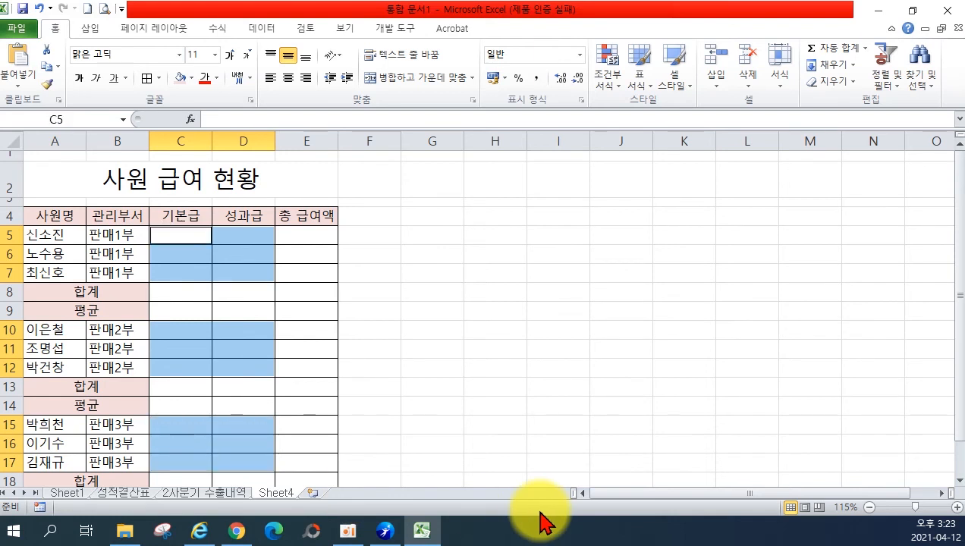
# Enter the 판매1부 기본급 values 1450, 1300 and 1200 in C5 to C7.
pyautogui.write('1450')
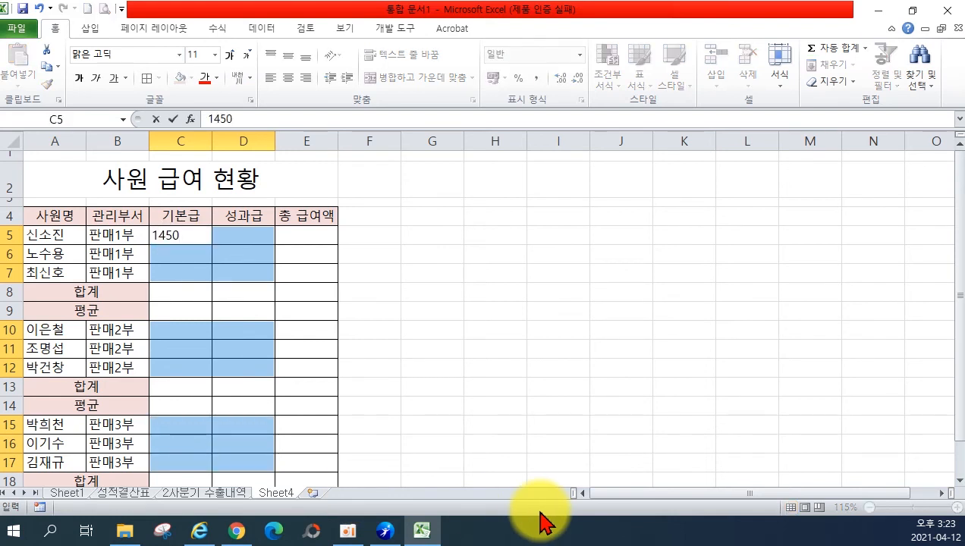
pyautogui.press('Return')
pyautogui.write('1300')
pyautogui.press('Return')
pyautogui.write('1200')
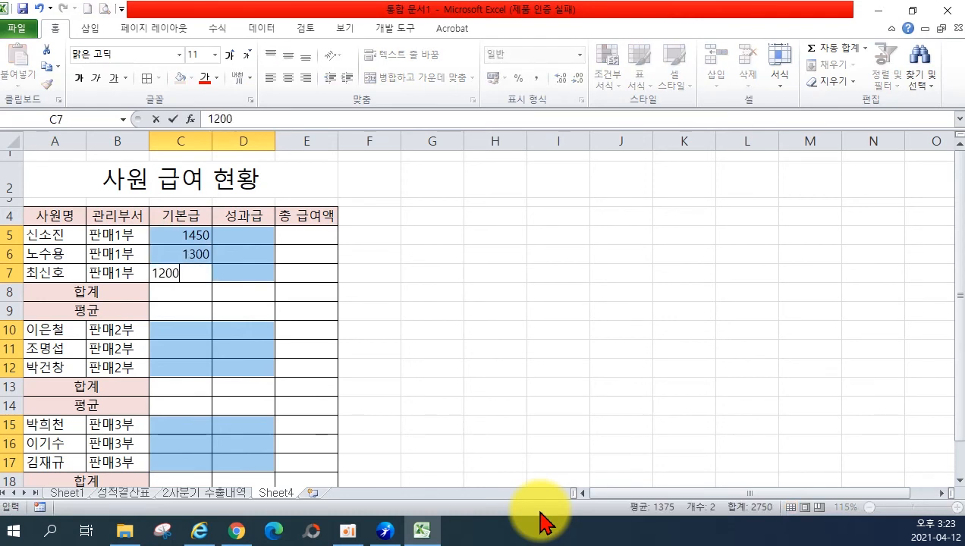
pyautogui.press('Return')
# Enter the 판매1부 성과급 values 150, 800 and 600 in D5 to D7.
pyautogui.write('150')
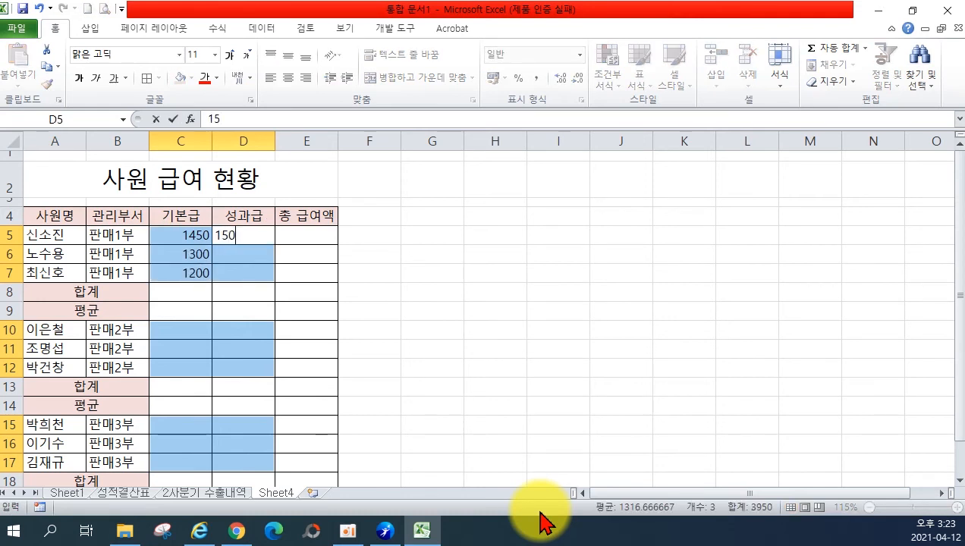
pyautogui.press('Return')
pyautogui.write('800')
pyautogui.press('Return')
pyautogui.write('600')
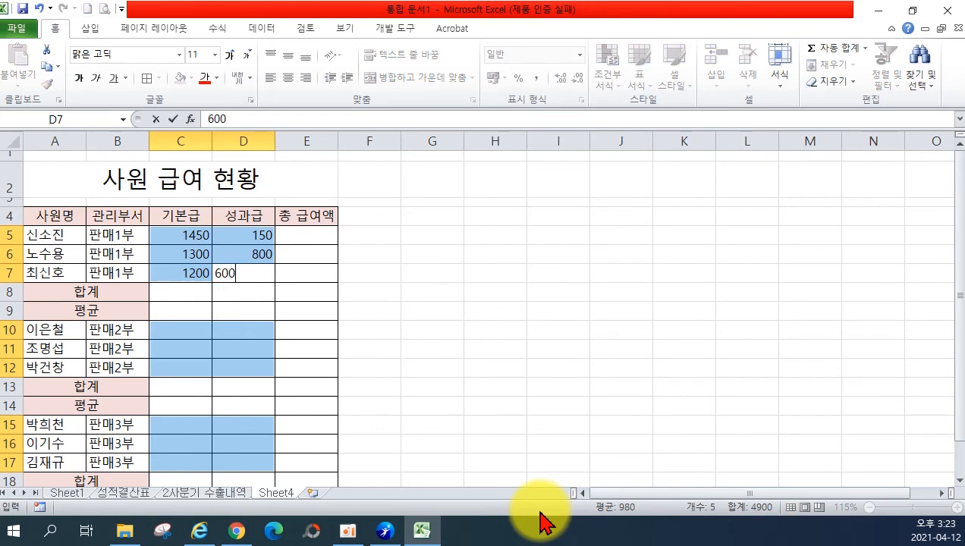
pyautogui.press('Return')
# Enter the 판매2부 기본급 values 1350, 1150 and 1550 in C10 to C12.
pyautogui.write('1350')
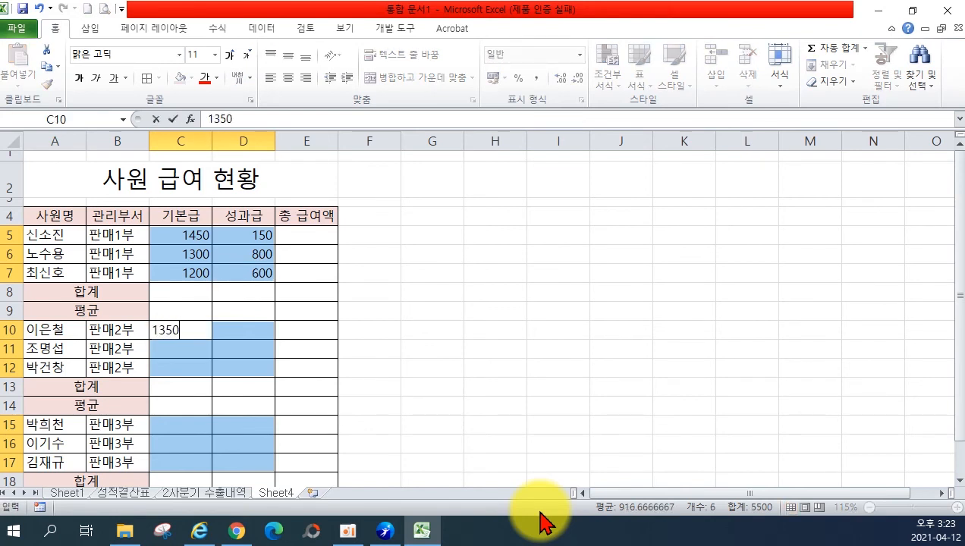
pyautogui.press('Return')
pyautogui.write('1150')
pyautogui.press('Return')
pyautogui.write('1550')
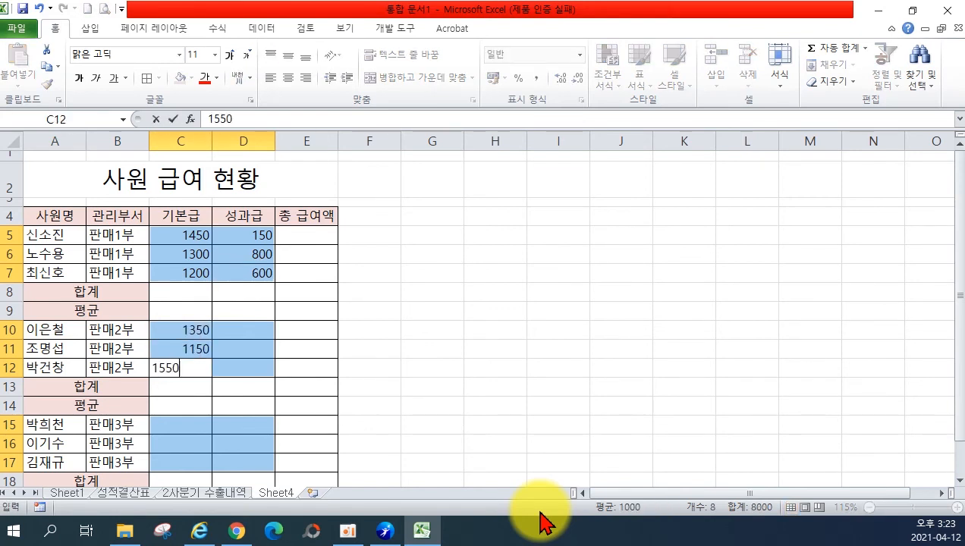
pyautogui.press('Return')
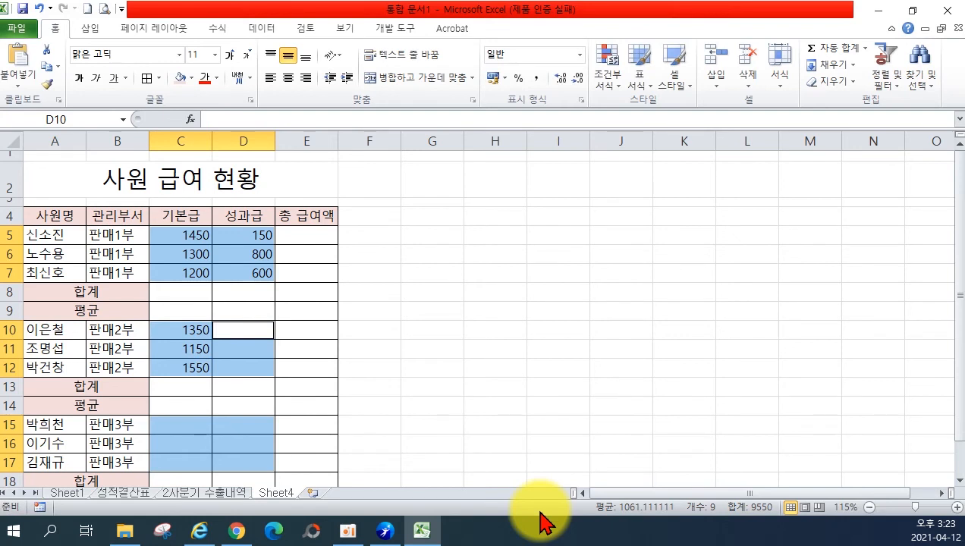
# Enter the 판매2부 성과급 values 700, 500 and 1300 in D10 to D12.
pyautogui.write('700')
pyautogui.press('Return')
pyautogui.write('500')
pyautogui.press('Return')
pyautogui.write('1300')
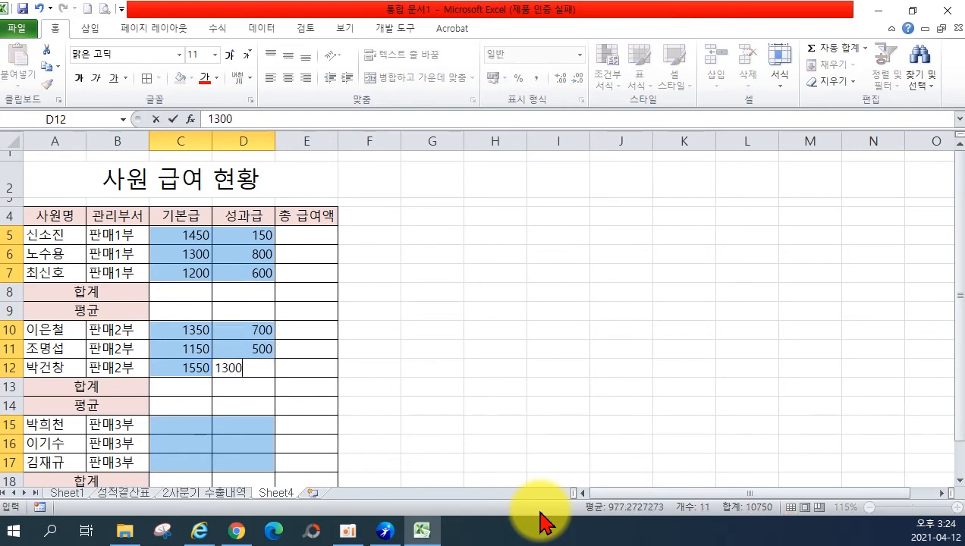
pyautogui.press('Return')
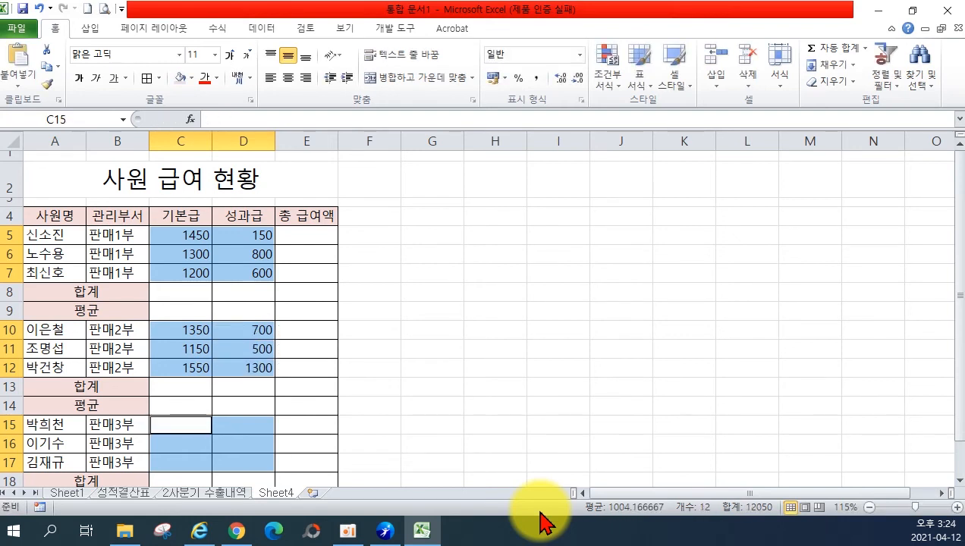
# Enter the 판매3부 기본급 values 1050, 1450 and 1350 in C15 to C17.
pyautogui.write('1050')
pyautogui.press('Return')
pyautogui.write('14')
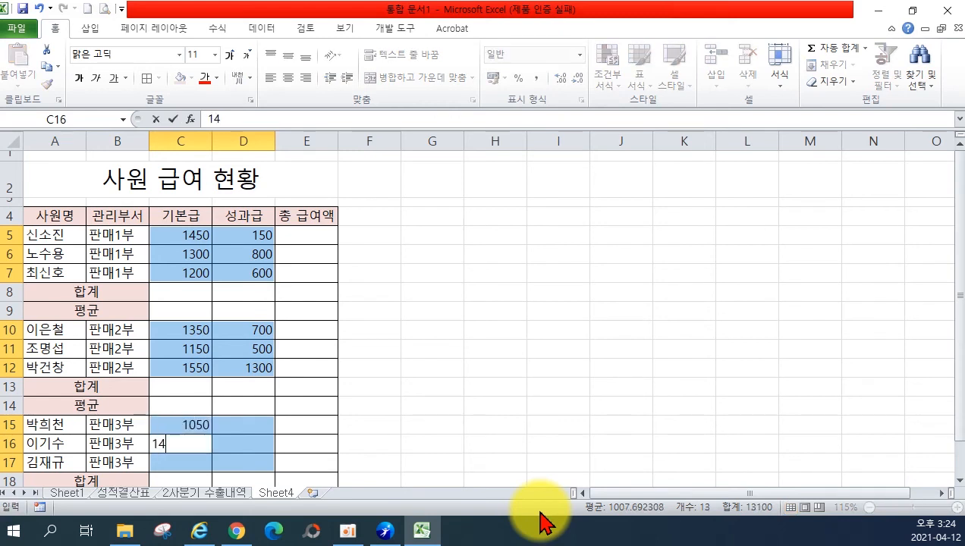
pyautogui.write('50')
pyautogui.press('Return')
pyautogui.write('1350')
pyautogui.press('Return')
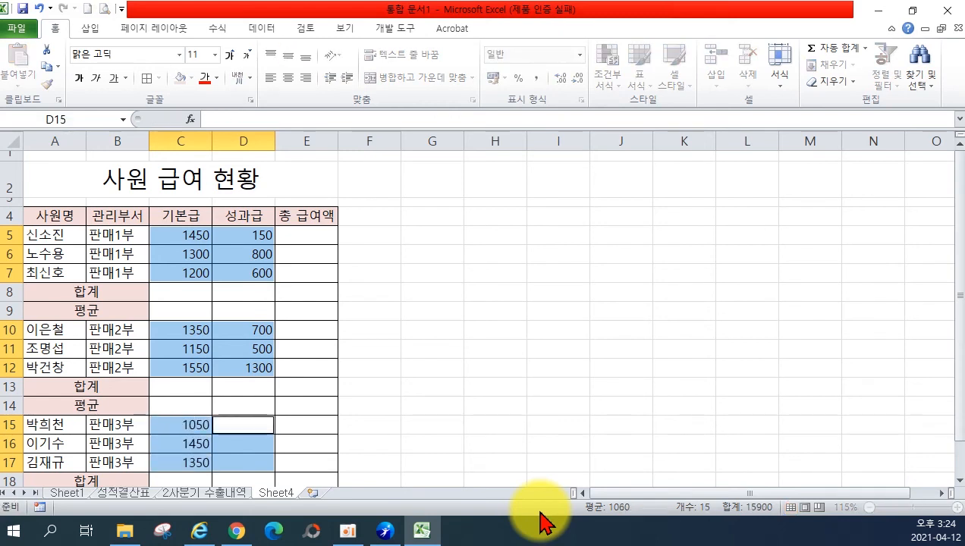
# Enter the 판매3부 성과급 values 300, 1000 and 700 in D15 to D17.
pyautogui.write('300')
pyautogui.press('Return')
pyautogui.write('1000')
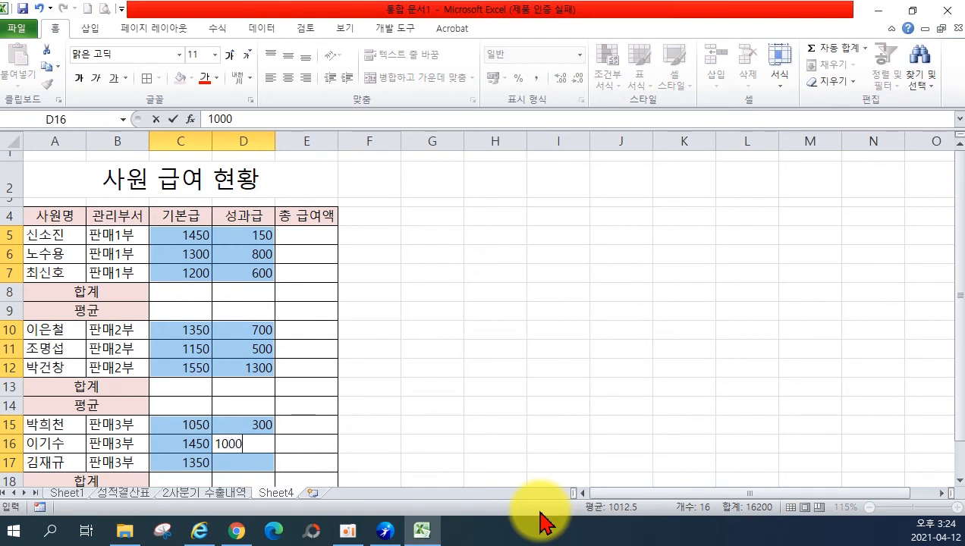
pyautogui.press('Return')
pyautogui.write('700')
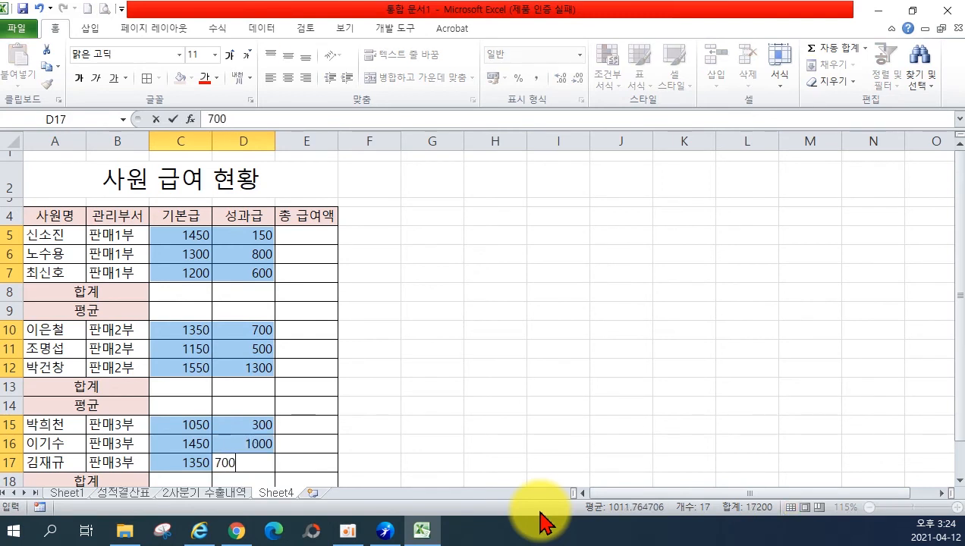
pyautogui.click(429, 310)
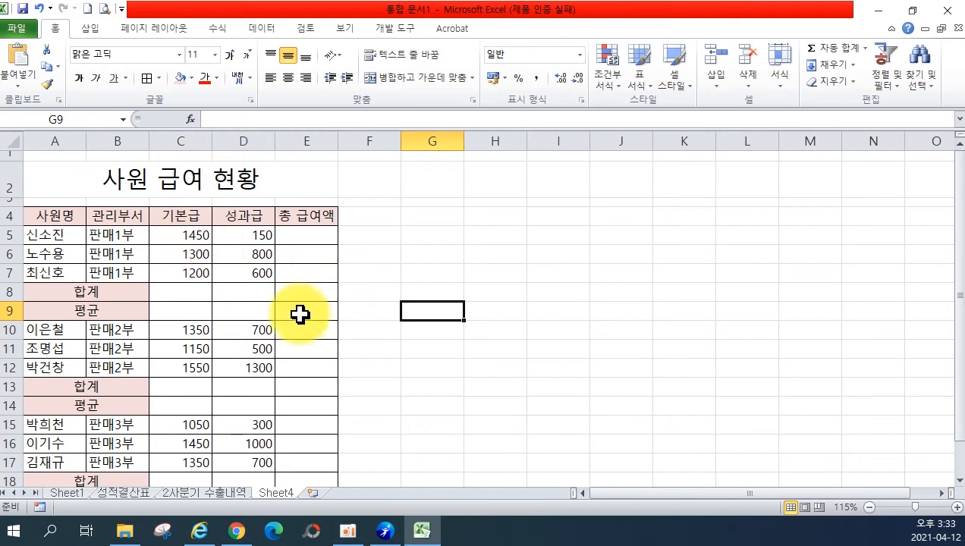
# Apply the comma style with thousands separators to the range C5:E19.
pyautogui.moveTo(180, 238); pyautogui.dragTo(313, 449)
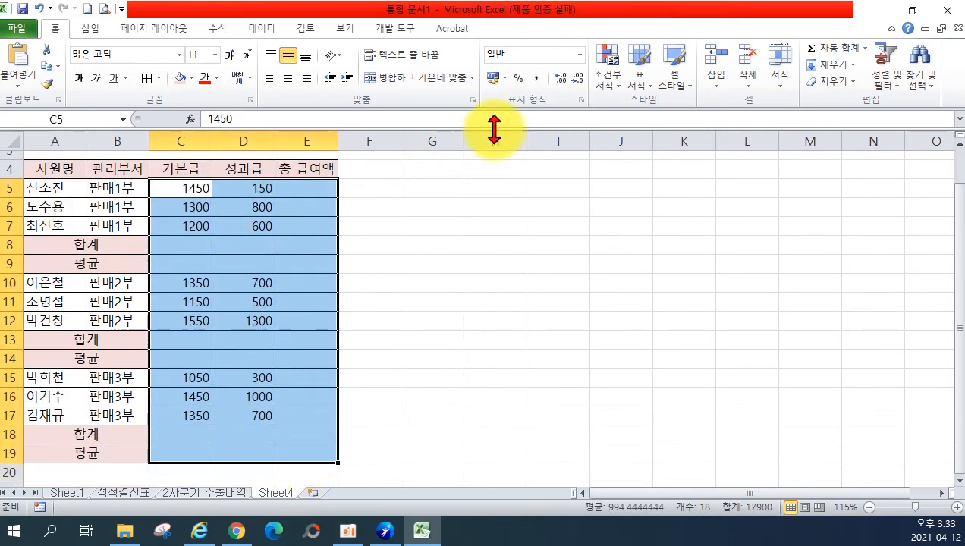
pyautogui.click(535, 80)
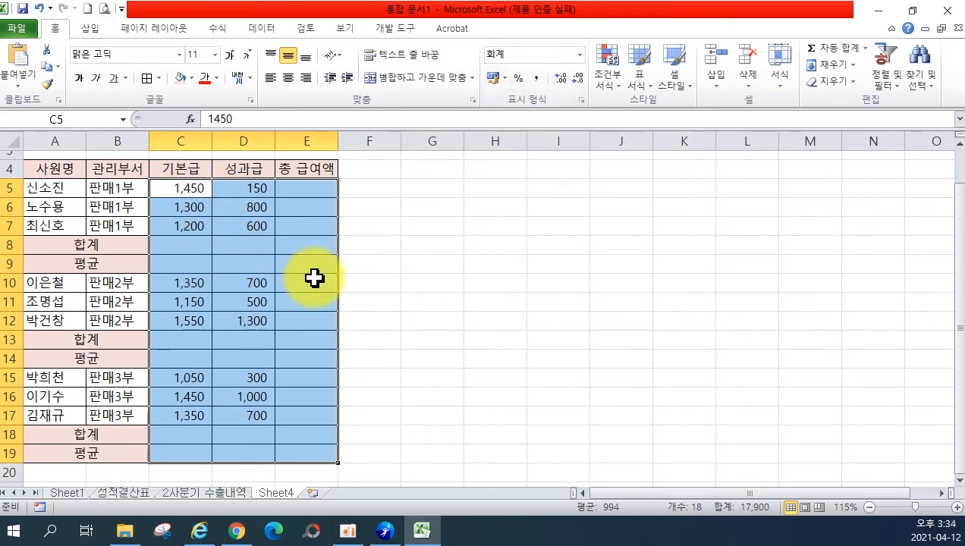
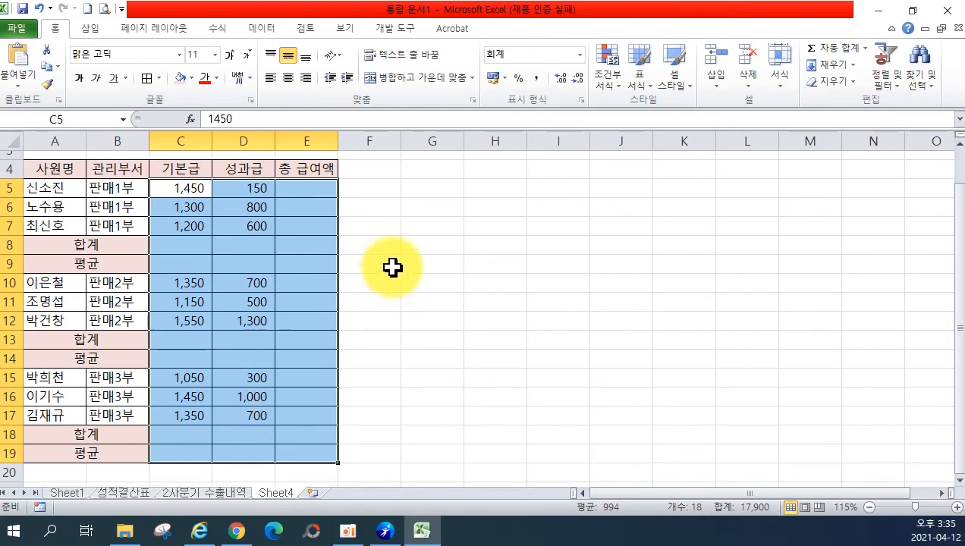
pyautogui.click(491, 301)
# Try totalling 총 급여액 with =SUM(C5:D5) in E5 copied down to E7, and clear these cells again.
pyautogui.moveTo(190, 191); pyautogui.dragTo(289, 248)
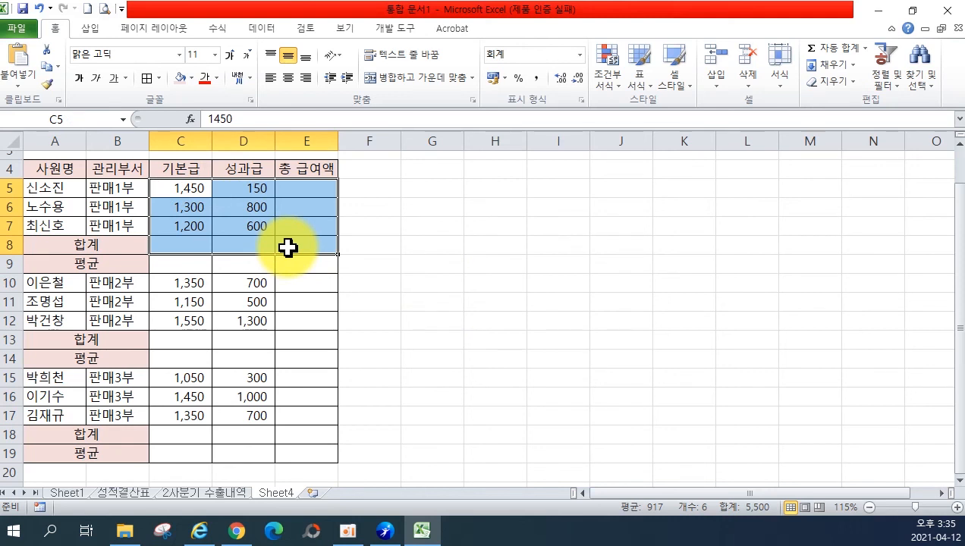
pyautogui.click(301, 190)
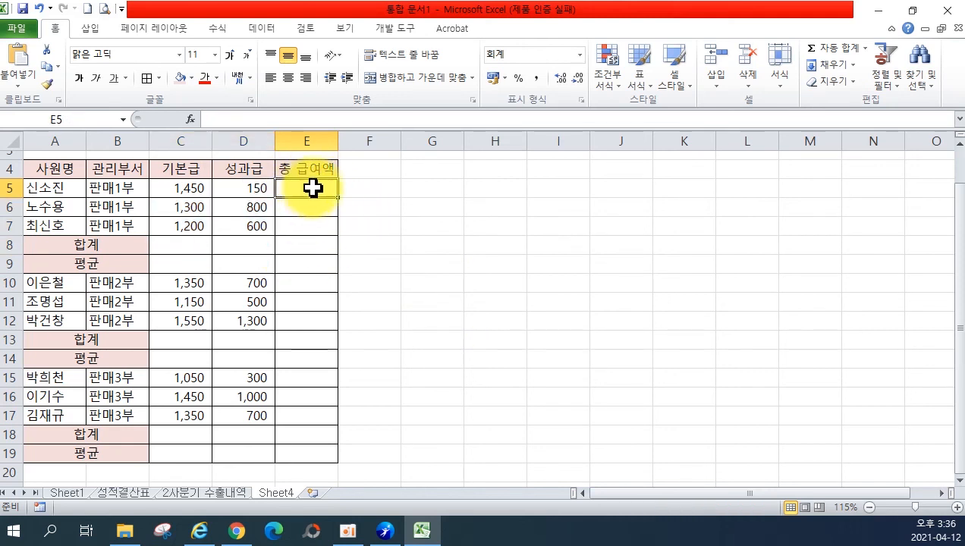
pyautogui.scroll(1, 300, 198)
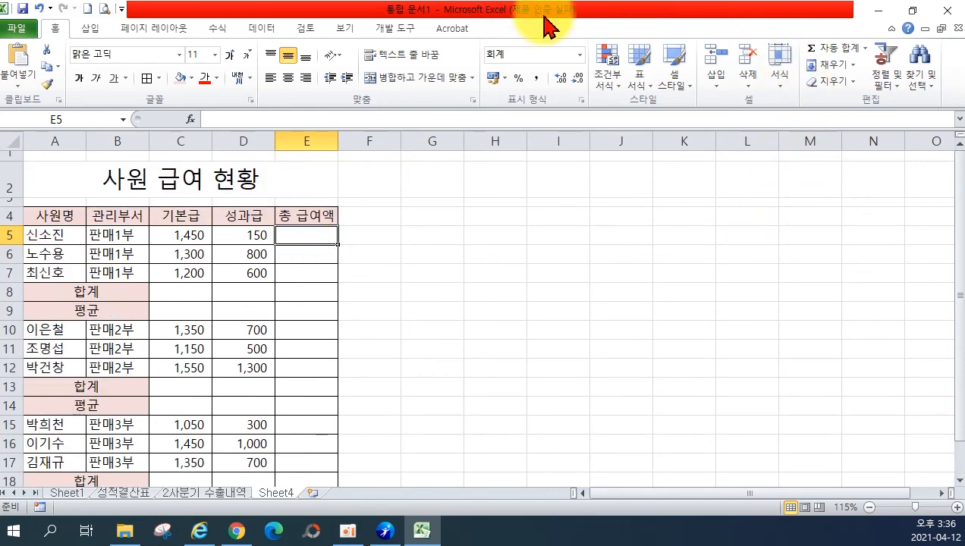
pyautogui.click(825, 47)
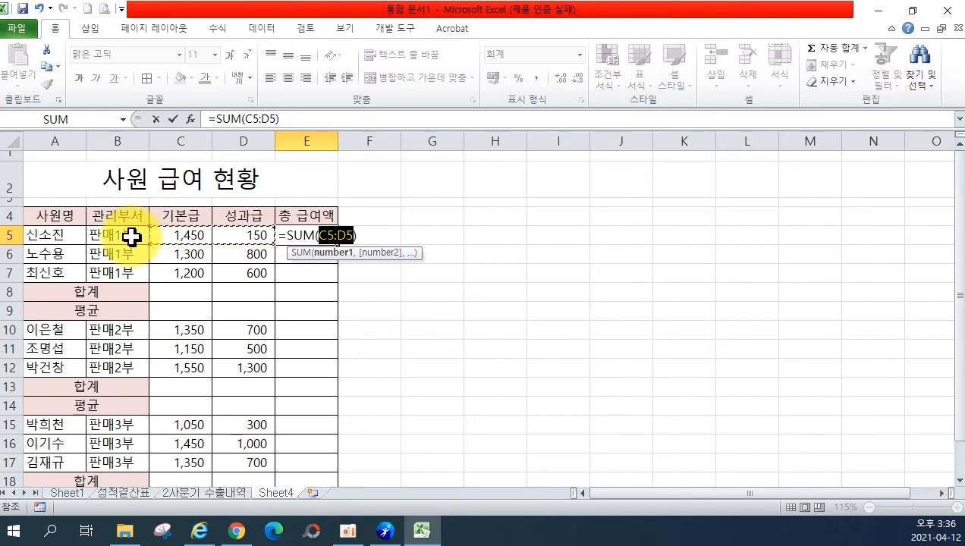
pyautogui.press('Return')
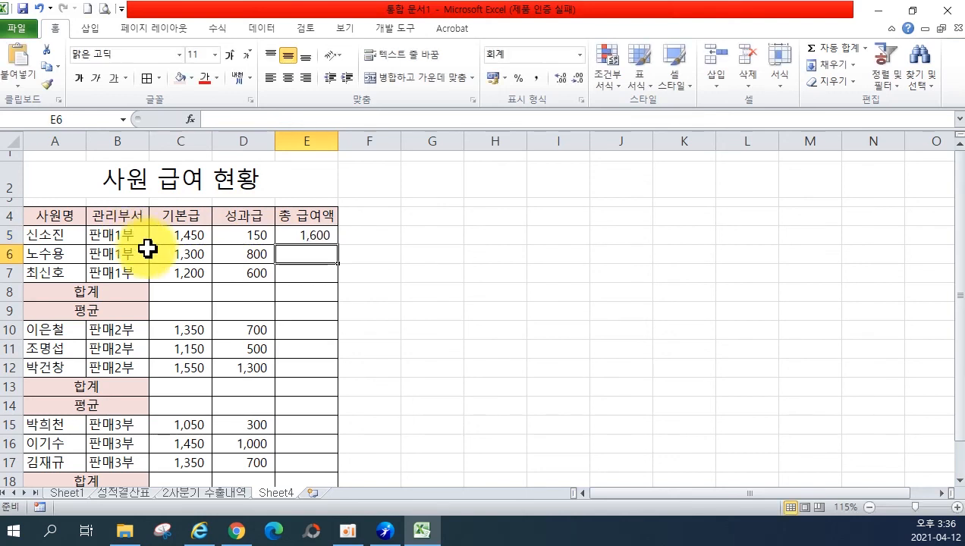
pyautogui.click(300, 235)
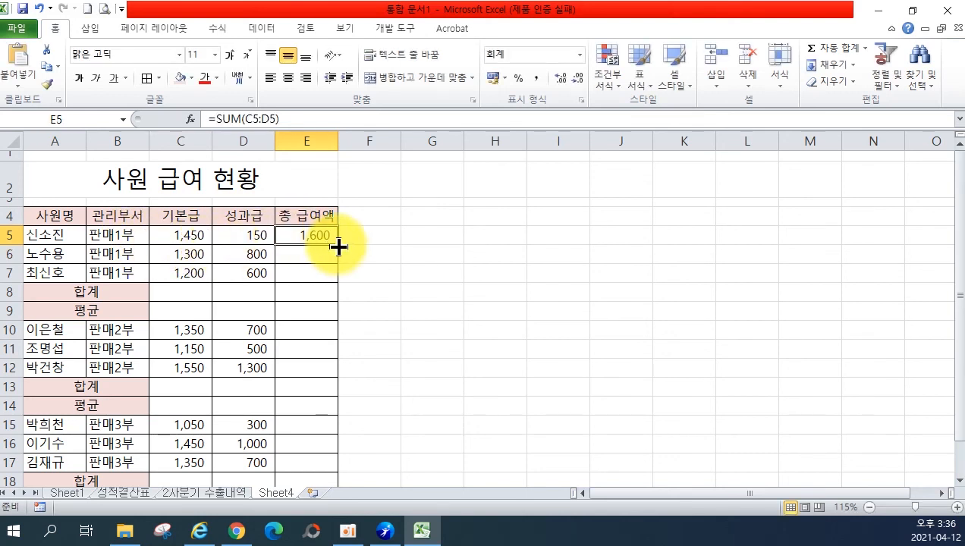
pyautogui.moveTo(335, 243); pyautogui.dragTo(334, 282)
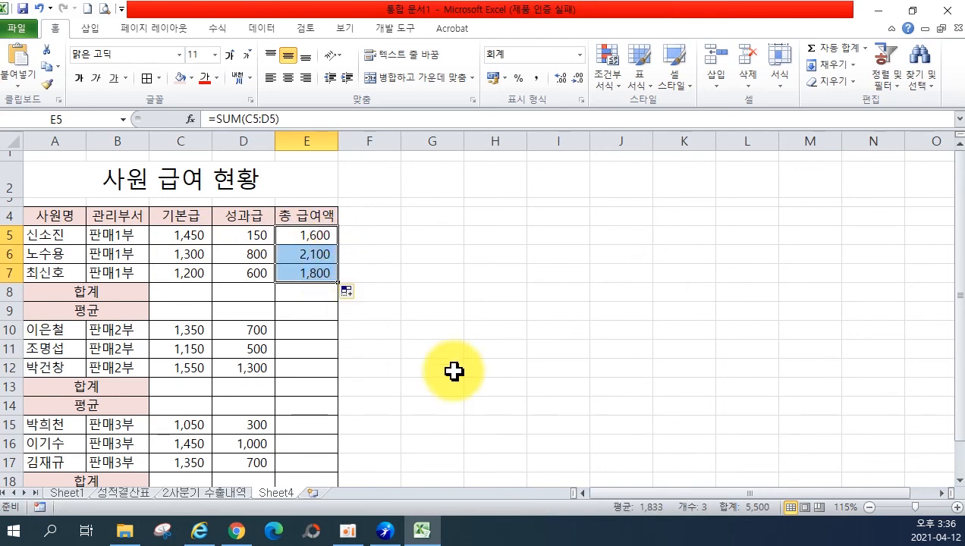
pyautogui.press('Delete')
pyautogui.click(454, 368)
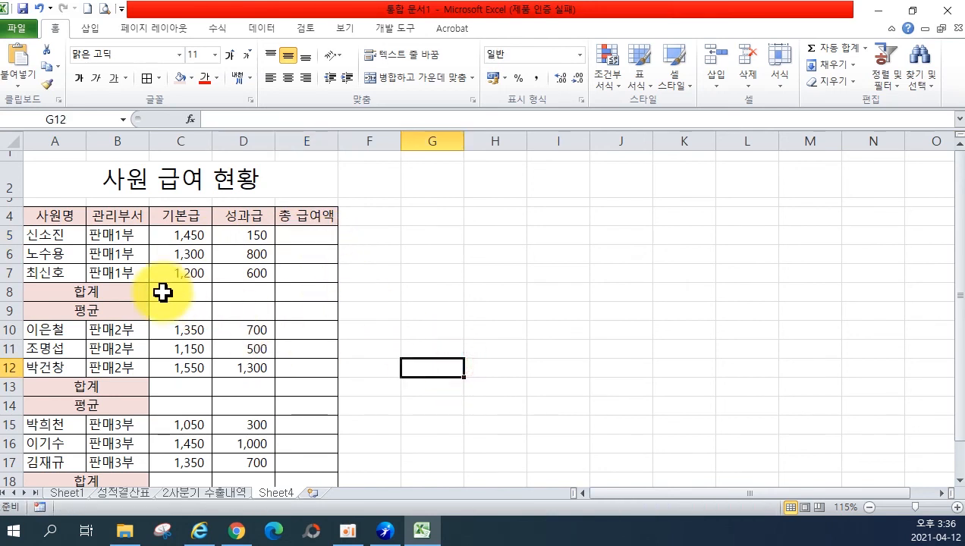
# Fill the 총 급여액 cells and 합계 rows by applying AutoSum to C5:E8, C10:E13 and C15:E18.
pyautogui.moveTo(163, 291); pyautogui.dragTo(303, 282)
pyautogui.moveTo(307, 236); pyautogui.dragTo(306, 278)
pyautogui.moveTo(196, 240); pyautogui.dragTo(309, 288)
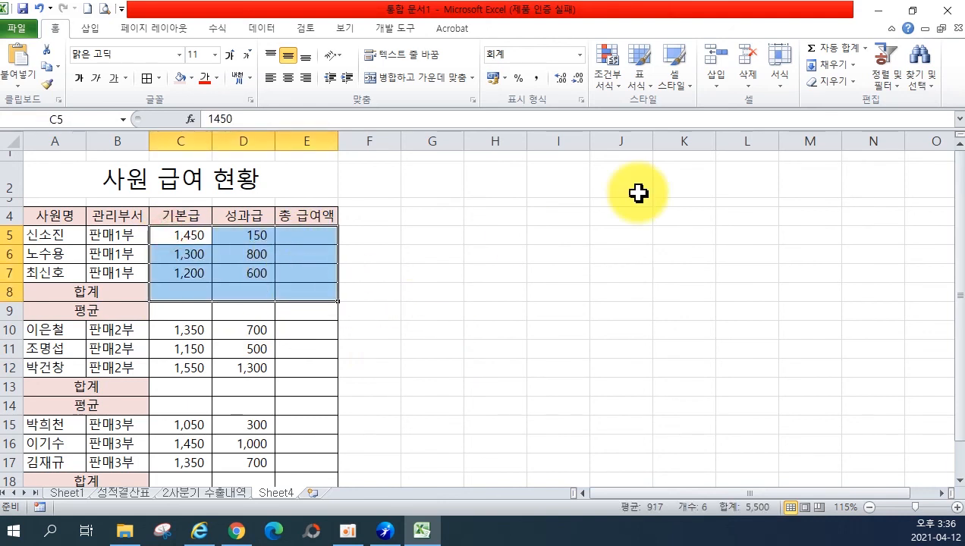
pyautogui.click(824, 52)
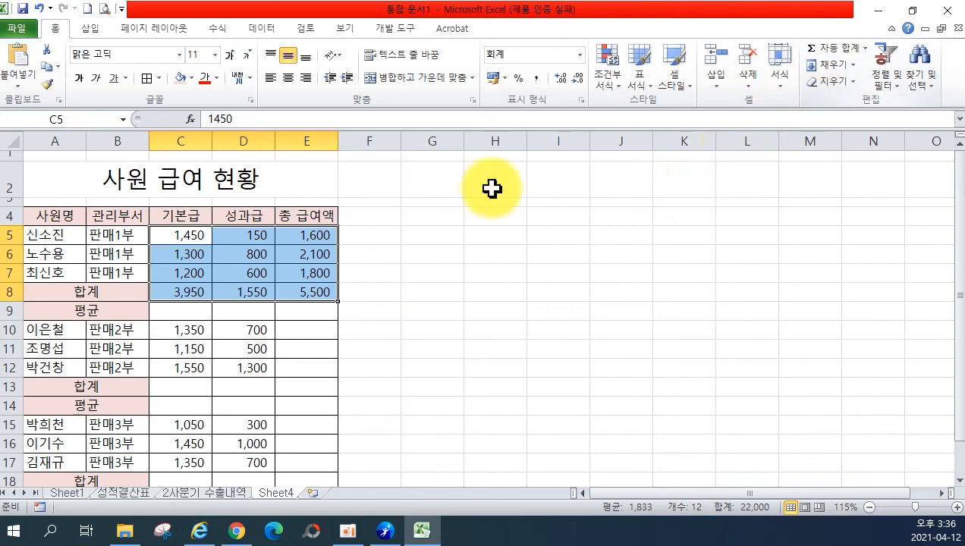
pyautogui.moveTo(198, 327); pyautogui.dragTo(304, 385)
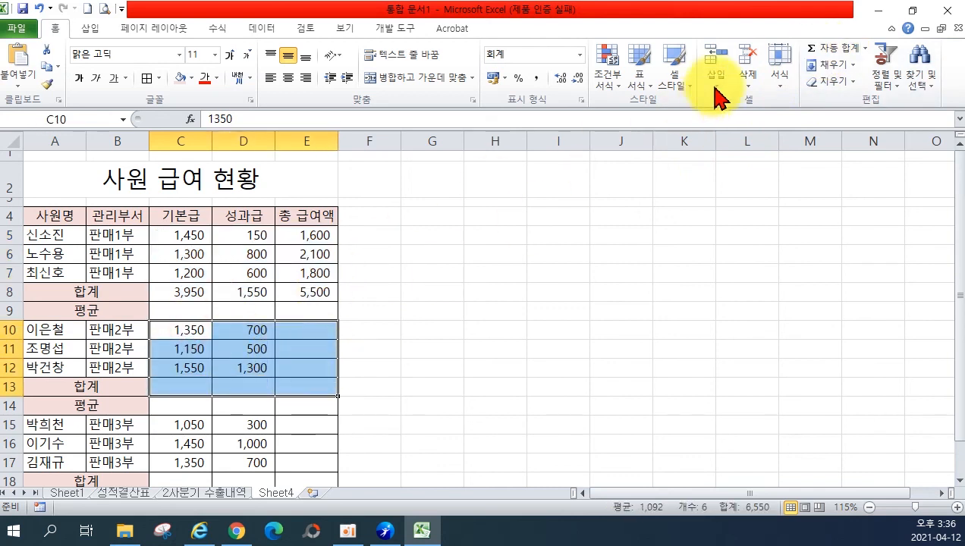
pyautogui.click(825, 48)
pyautogui.moveTo(190, 425); pyautogui.dragTo(303, 478)
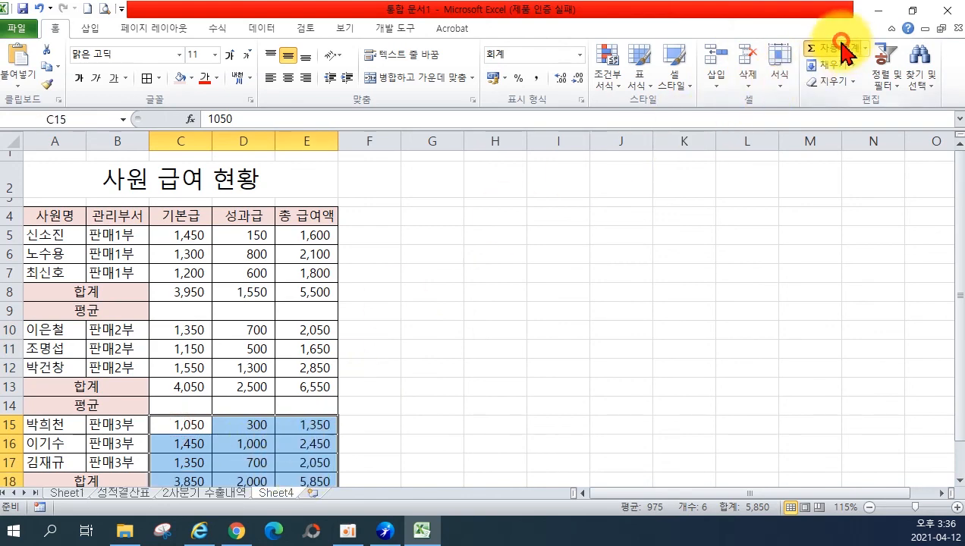
pyautogui.scroll(-1, 379, 258)
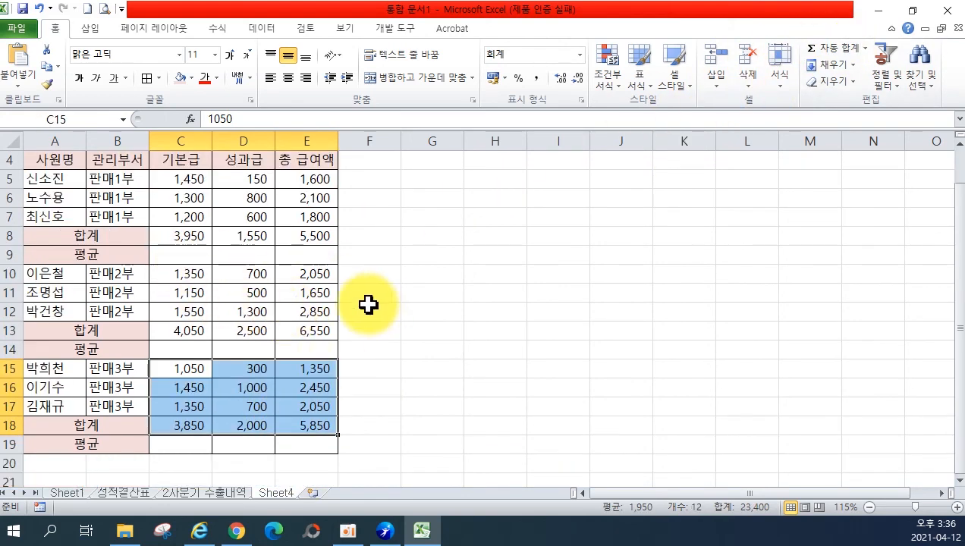
# Average the 판매1부 figures with =AVERAGE(C5:C7) in C9 and fill the formula across to E9.
pyautogui.scroll(1, 368, 304)
pyautogui.moveTo(174, 235); pyautogui.dragTo(305, 275)
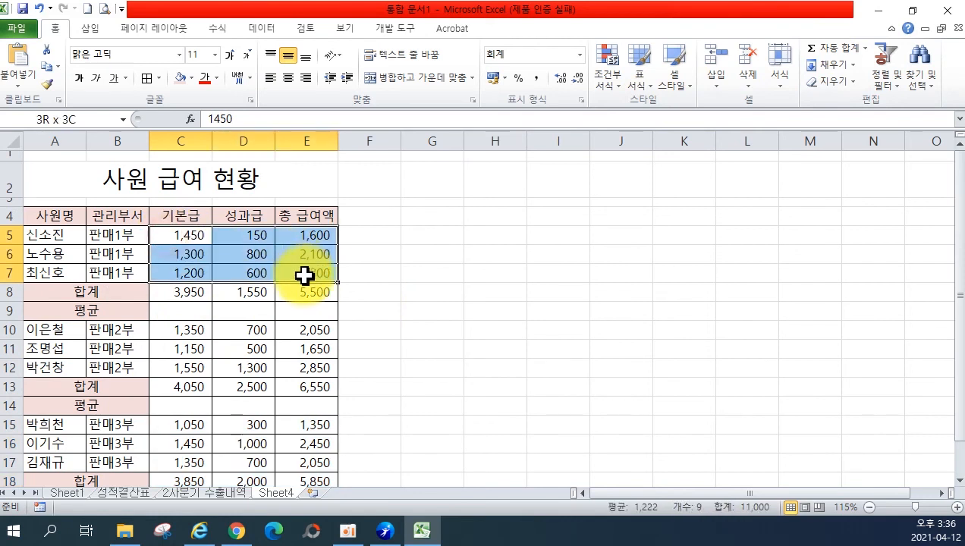
pyautogui.click(180, 311)
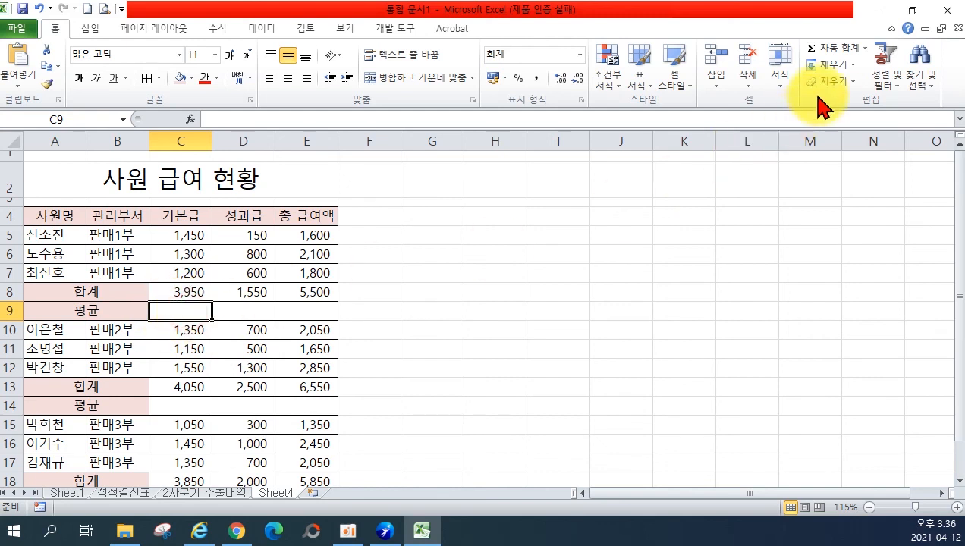
pyautogui.click(866, 50)
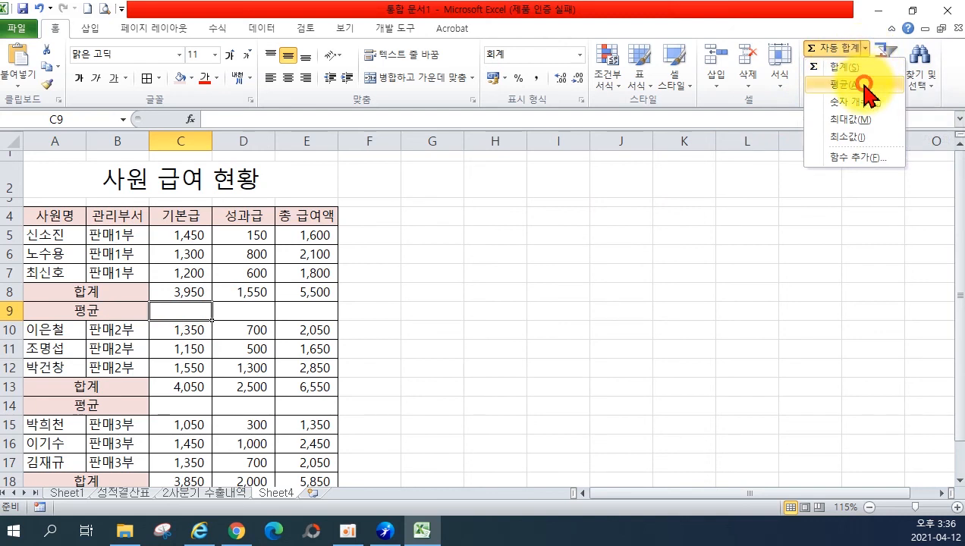
pyautogui.click(865, 85)
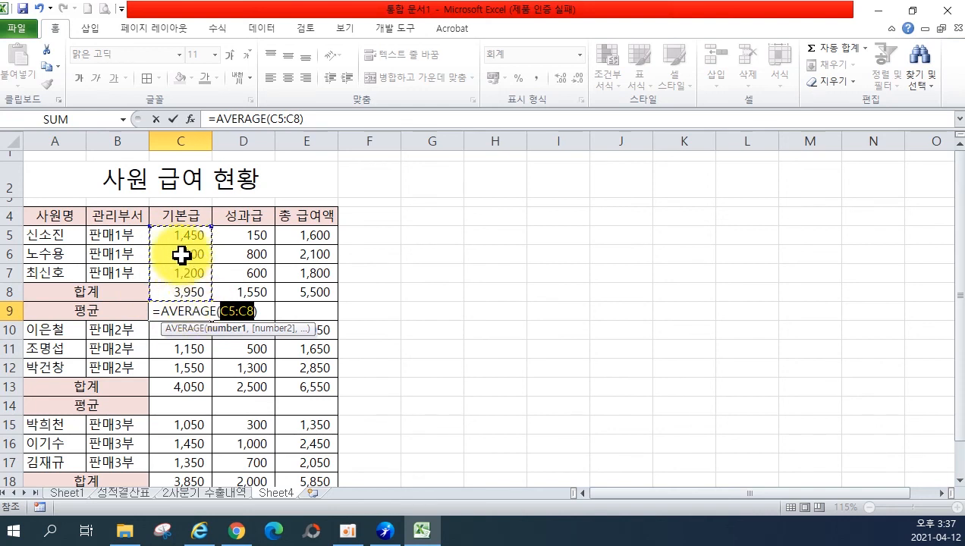
pyautogui.moveTo(172, 238); pyautogui.dragTo(175, 274)
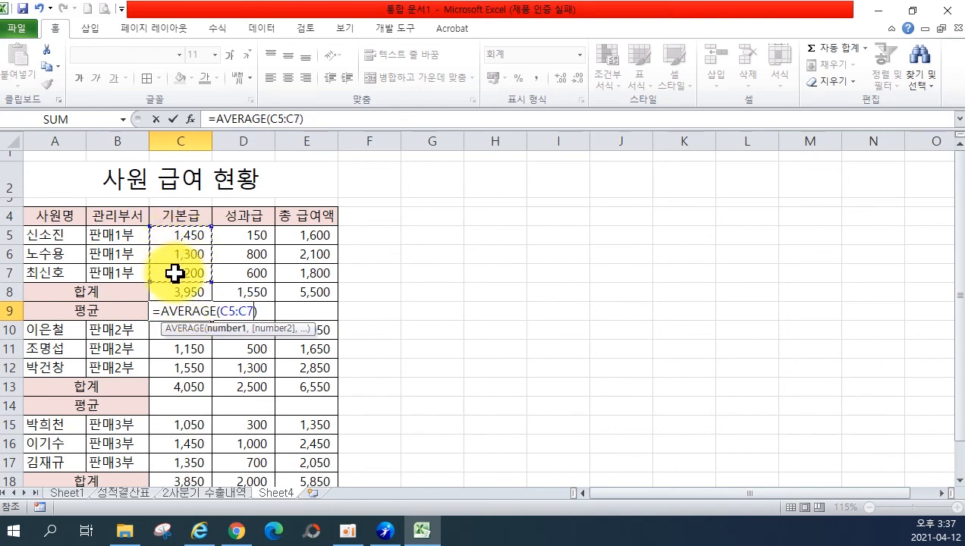
pyautogui.press('Return')
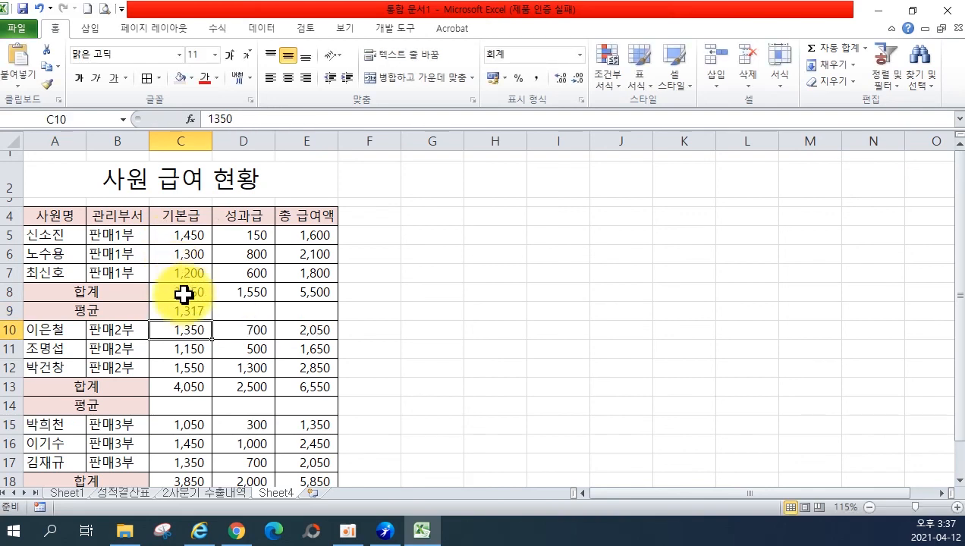
pyautogui.click(179, 309)
pyautogui.moveTo(213, 324); pyautogui.dragTo(327, 328)
# Average the 판매2부 figures with =AVERAGE(C10:C12) in C14 and fill the formula across to E14.
pyautogui.click(172, 410)
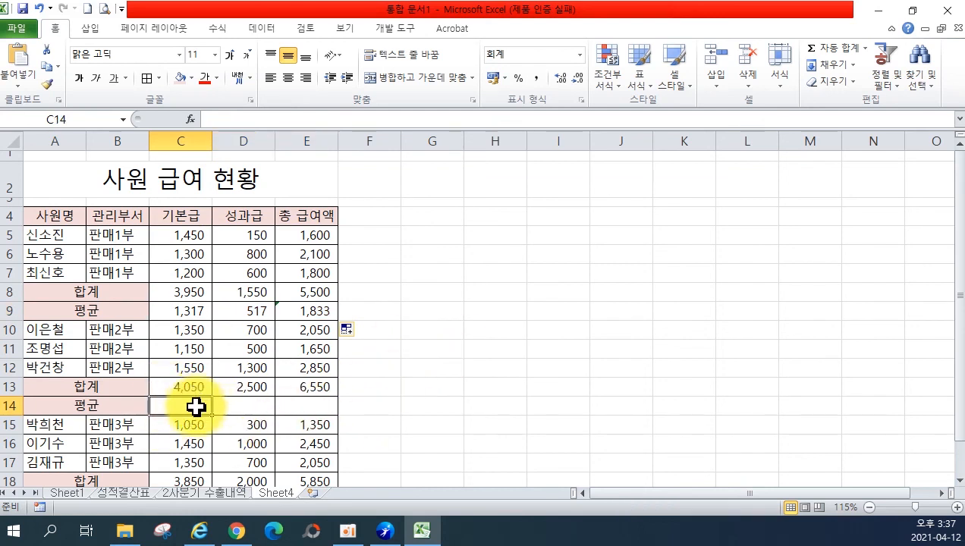
pyautogui.click(866, 48)
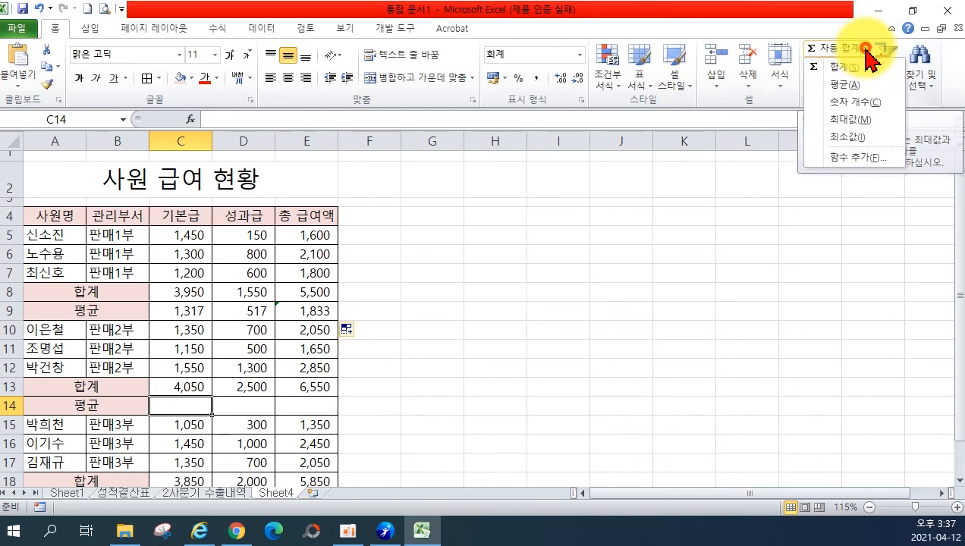
pyautogui.click(851, 91)
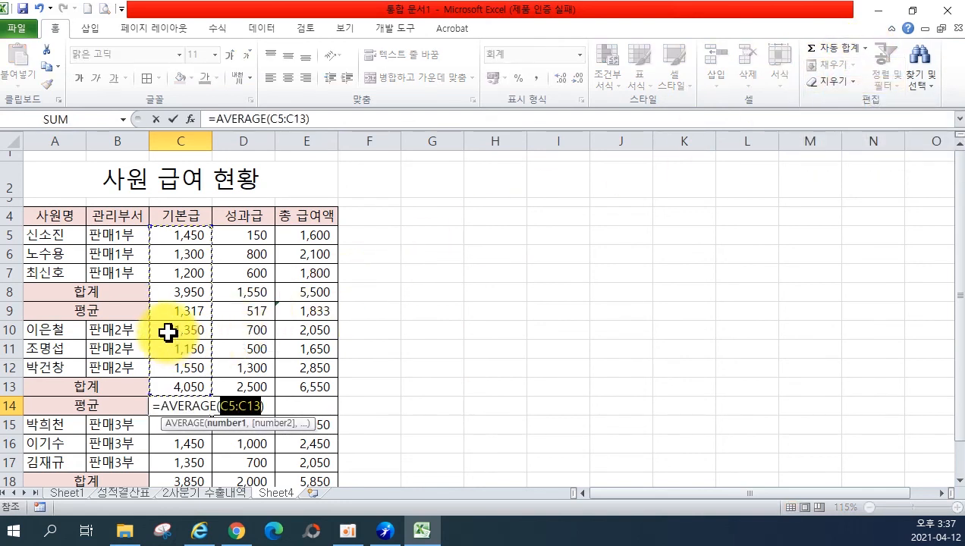
pyautogui.moveTo(167, 334); pyautogui.dragTo(166, 368)
pyautogui.press('Return')
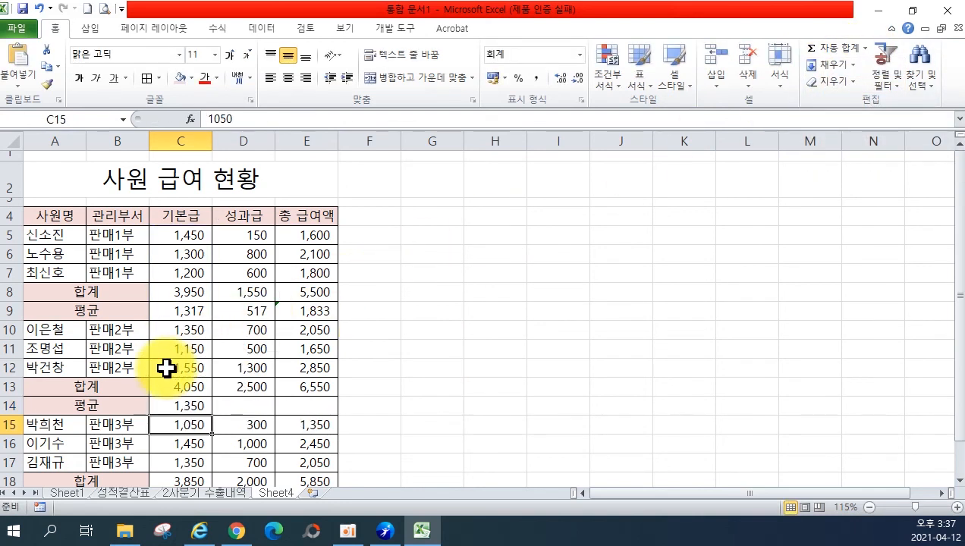
pyautogui.click(191, 406)
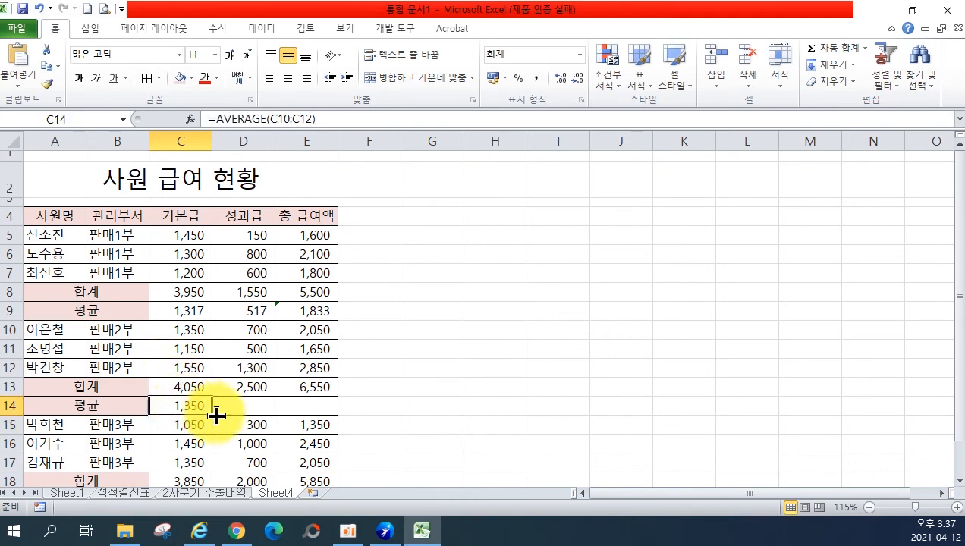
pyautogui.moveTo(213, 415); pyautogui.dragTo(316, 408)
# Average the 판매3부 figures with =AVERAGE(C15:C17) in C19 and fill the formula across to E19.
pyautogui.scroll(-1, 316, 409)
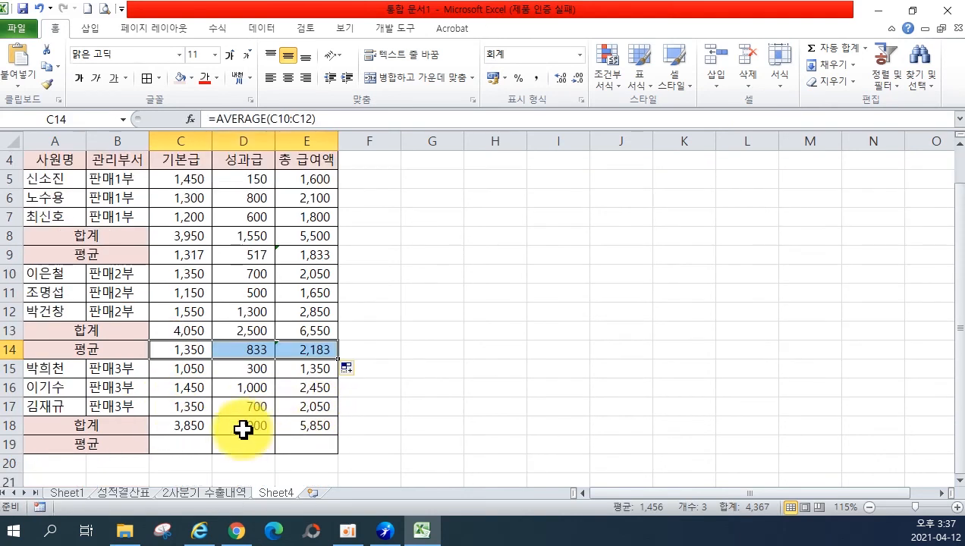
pyautogui.click(161, 449)
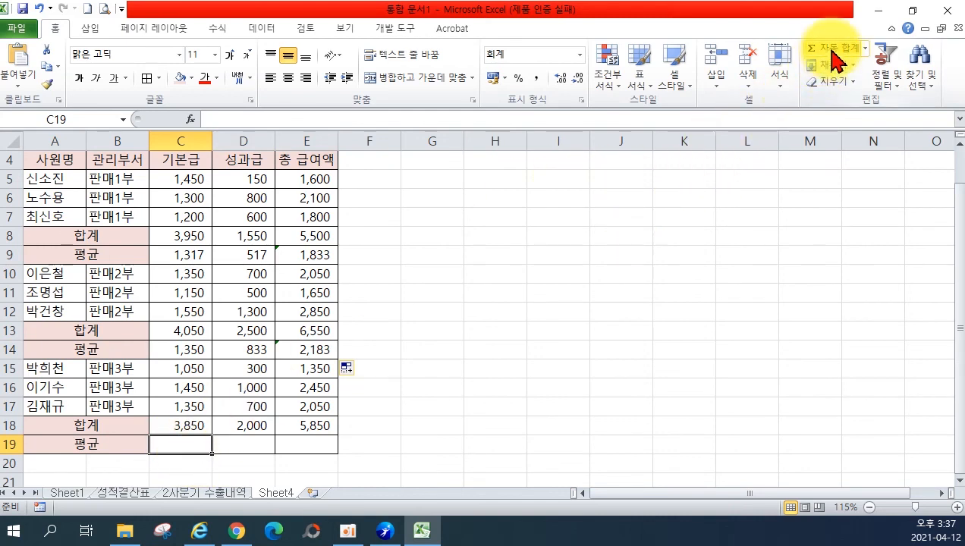
pyautogui.click(865, 48)
pyautogui.click(865, 89)
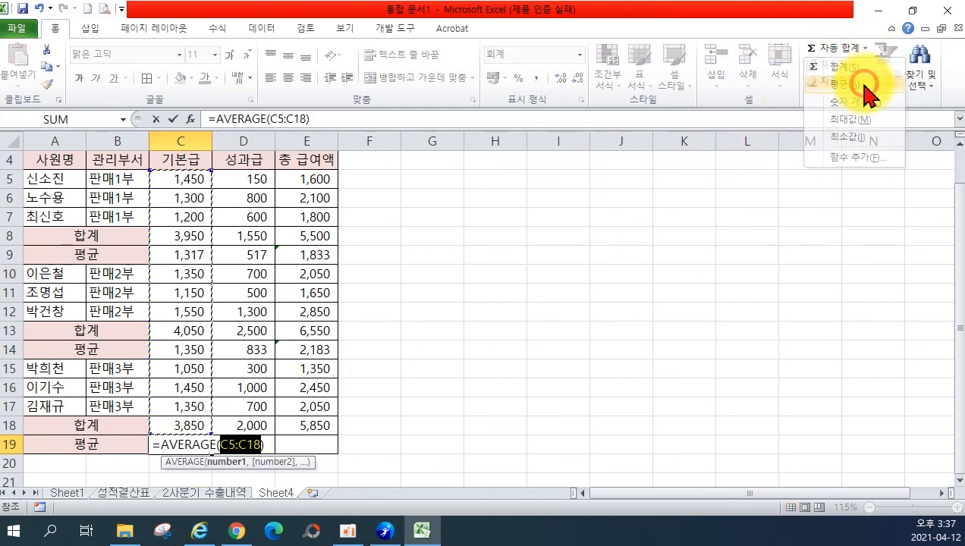
pyautogui.moveTo(170, 368); pyautogui.dragTo(170, 396)
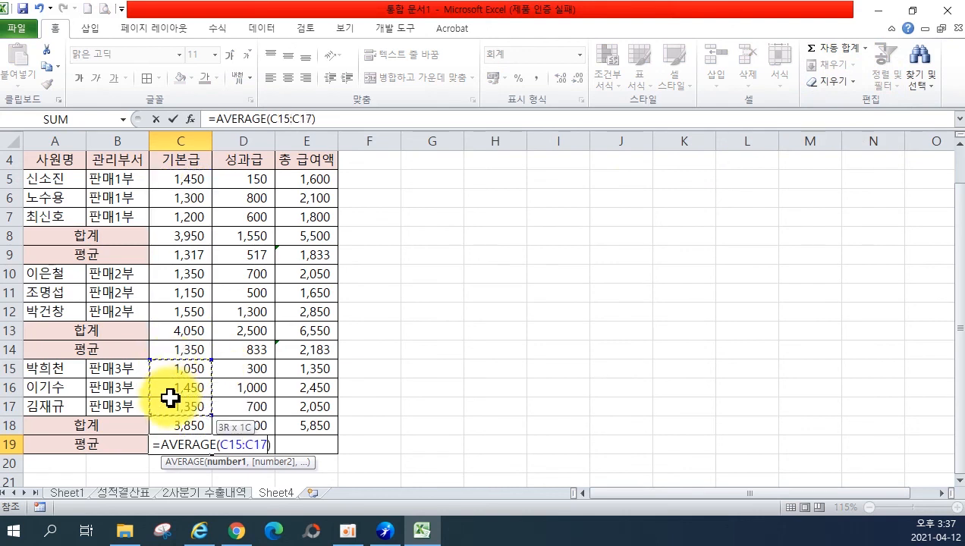
pyautogui.press('Return')
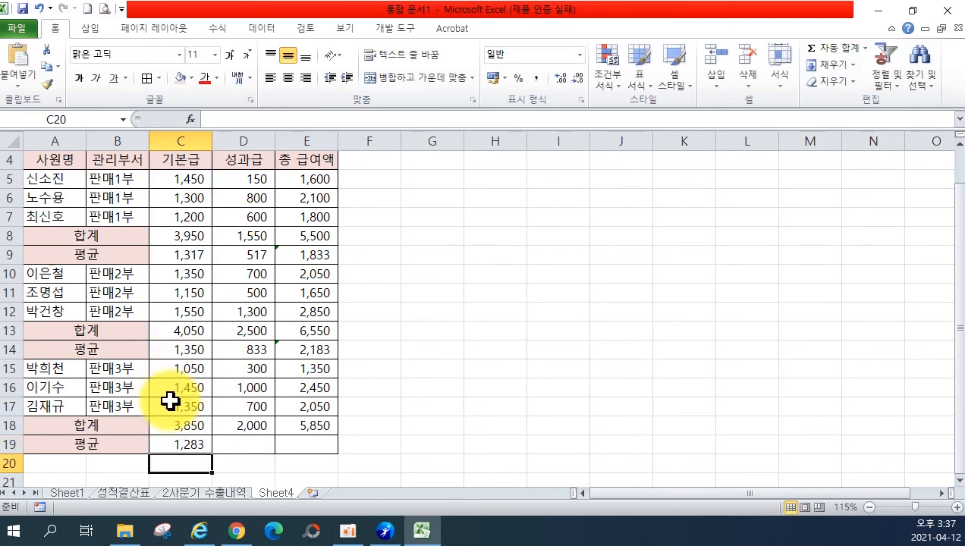
pyautogui.click(179, 447)
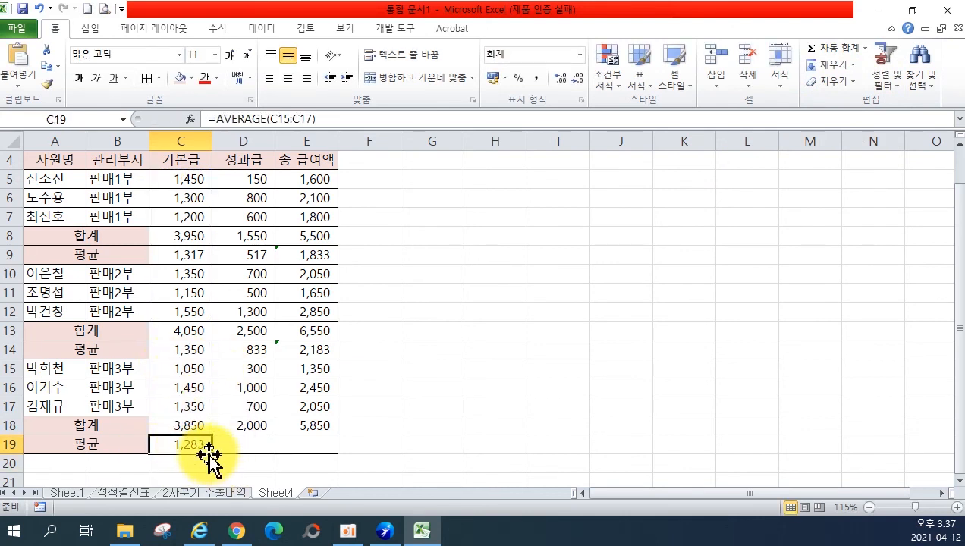
pyautogui.moveTo(212, 454); pyautogui.dragTo(314, 449)
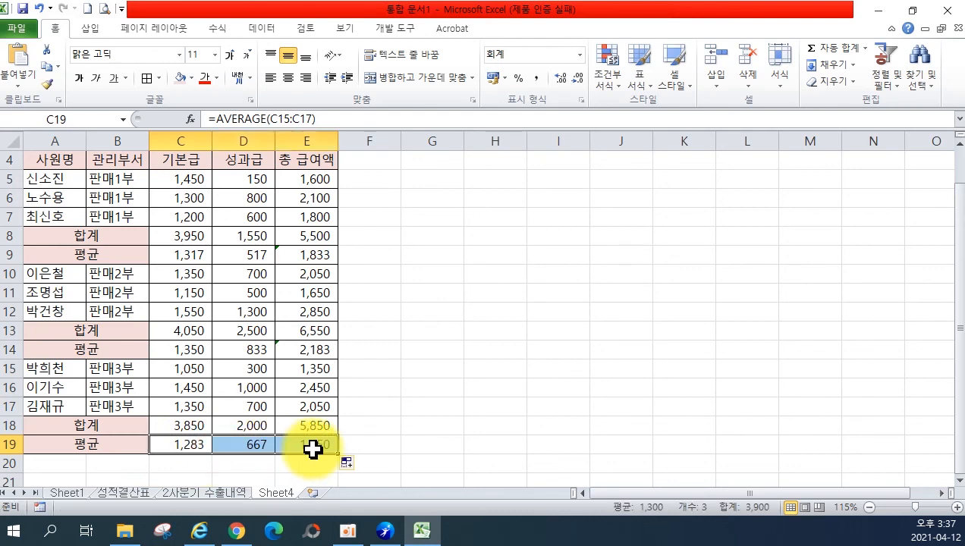
pyautogui.click(306, 392)
pyautogui.scroll(1, 254, 388)
pyautogui.scroll(-2, 258, 387)
pyautogui.scroll(1, 274, 388)
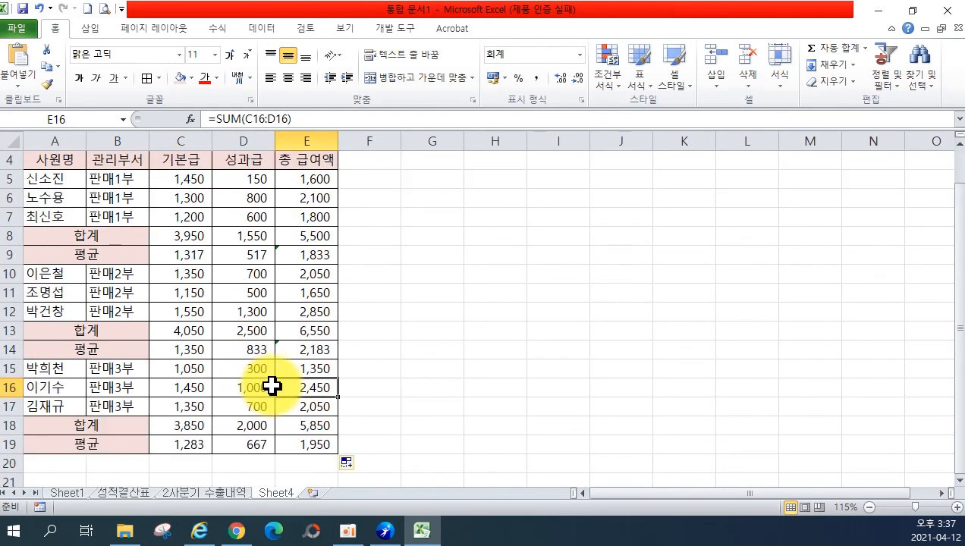